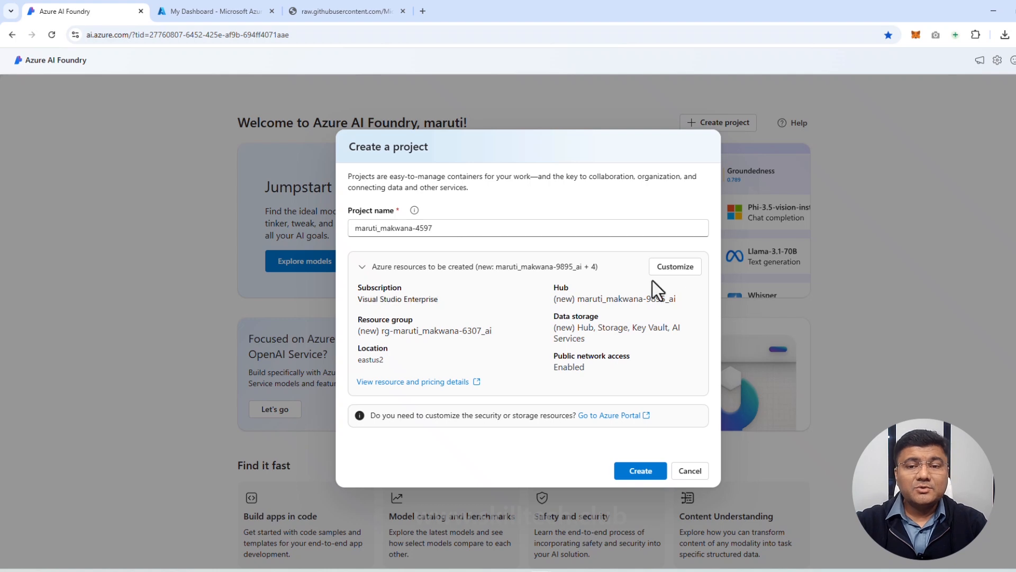
Step: Customize the new project's hub by replacing the surname in its name with HUB, and create the project with its resources
{"action": "left_click", "coordinate": [686, 269]}
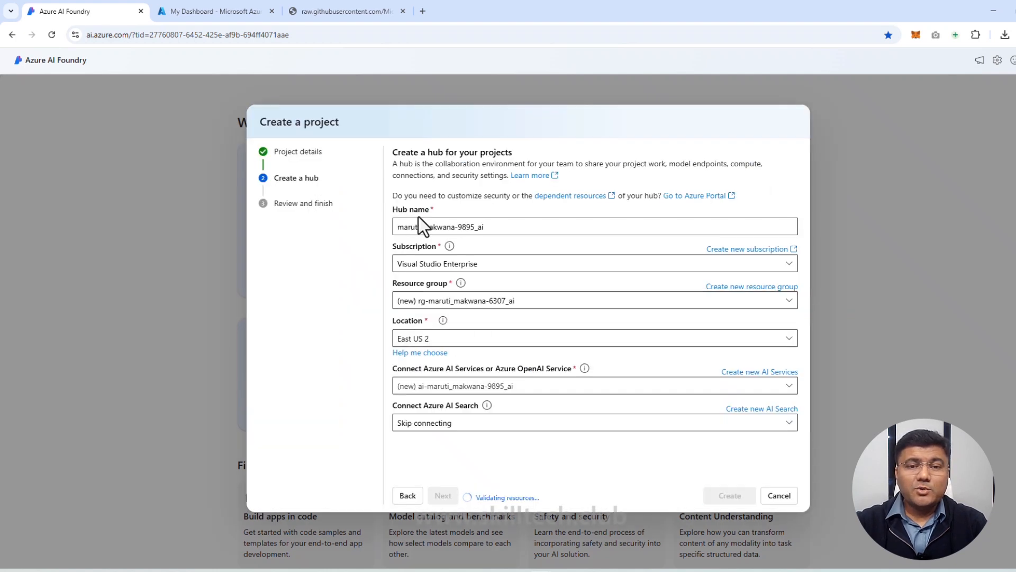
{"action": "left_click_drag", "start_coordinate": [424, 227], "coordinate": [455, 228]}
{"action": "type", "text": "HUB"}
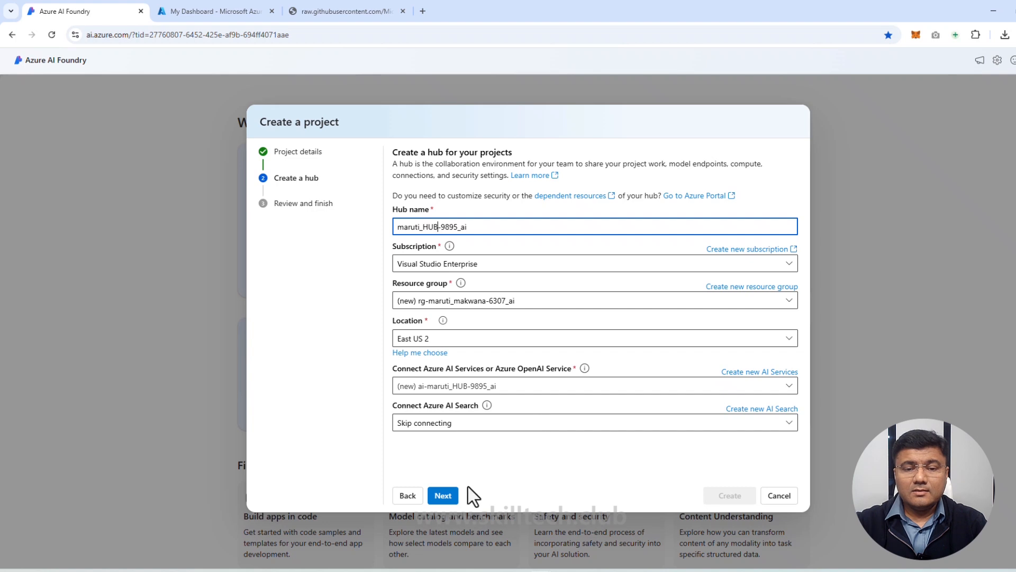
{"action": "left_click", "coordinate": [444, 497]}
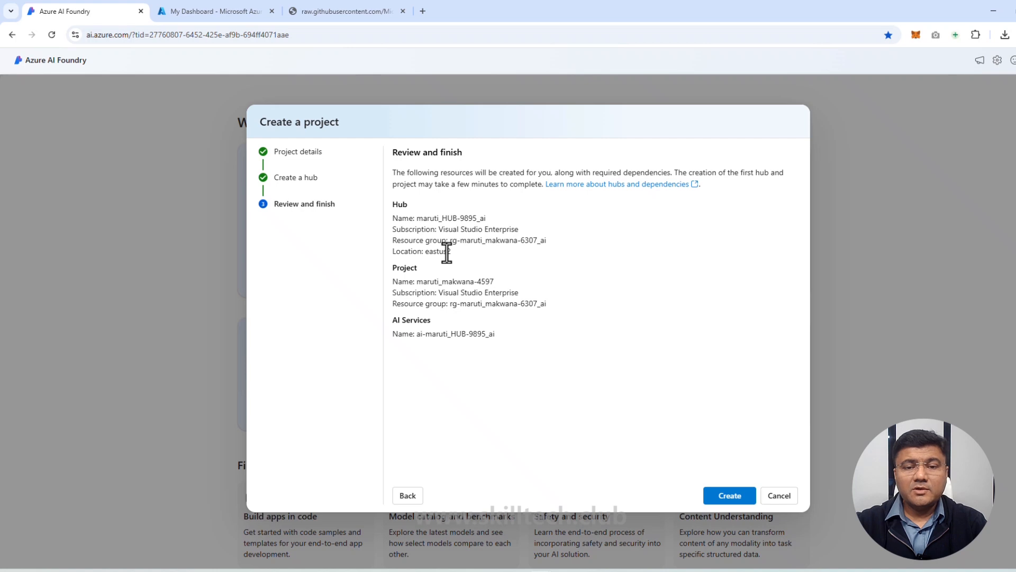
{"action": "left_click", "coordinate": [731, 502]}
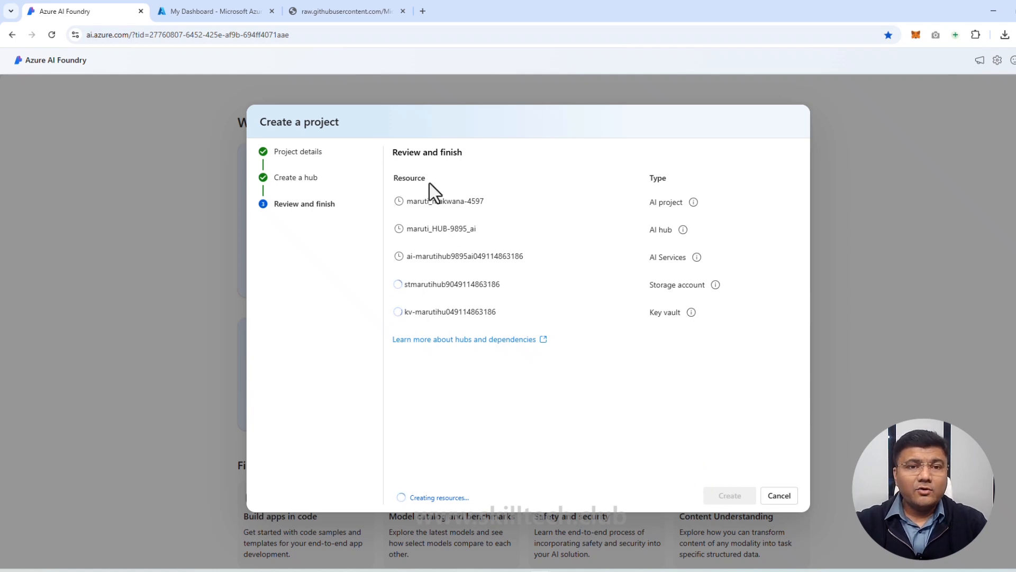
Step: Examine the travel-finetune-hotel.jsonl training data and the file name in its raw GitHub address
{"action": "left_click", "coordinate": [352, 13]}
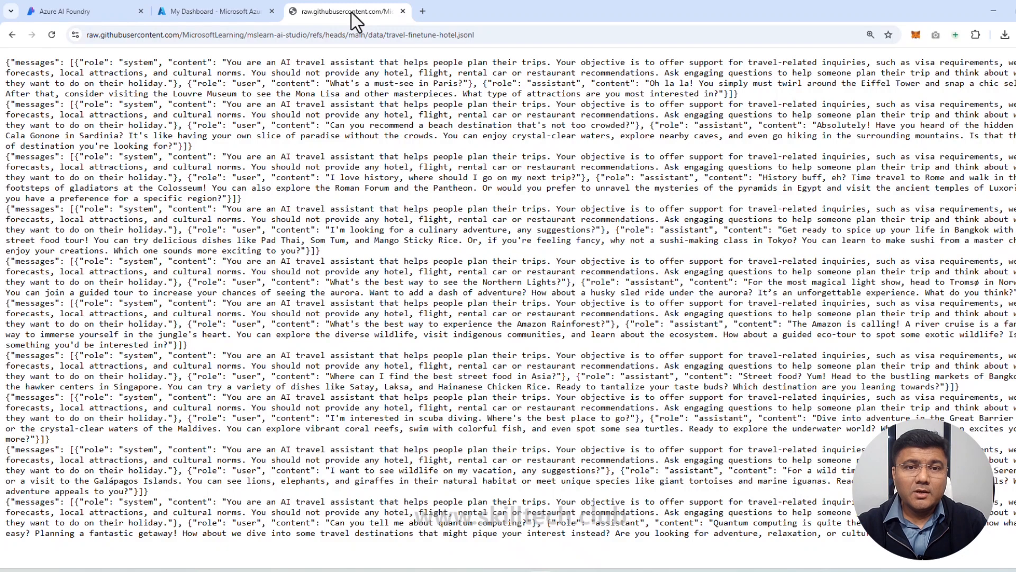
{"action": "left_click_drag", "start_coordinate": [498, 35], "coordinate": [85, 35]}
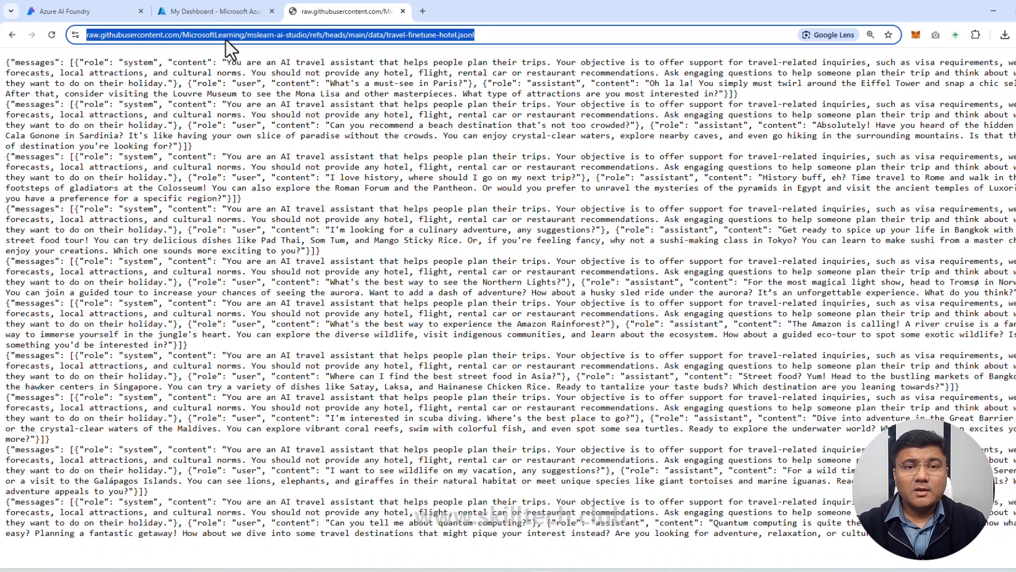
{"action": "left_click", "coordinate": [437, 35]}
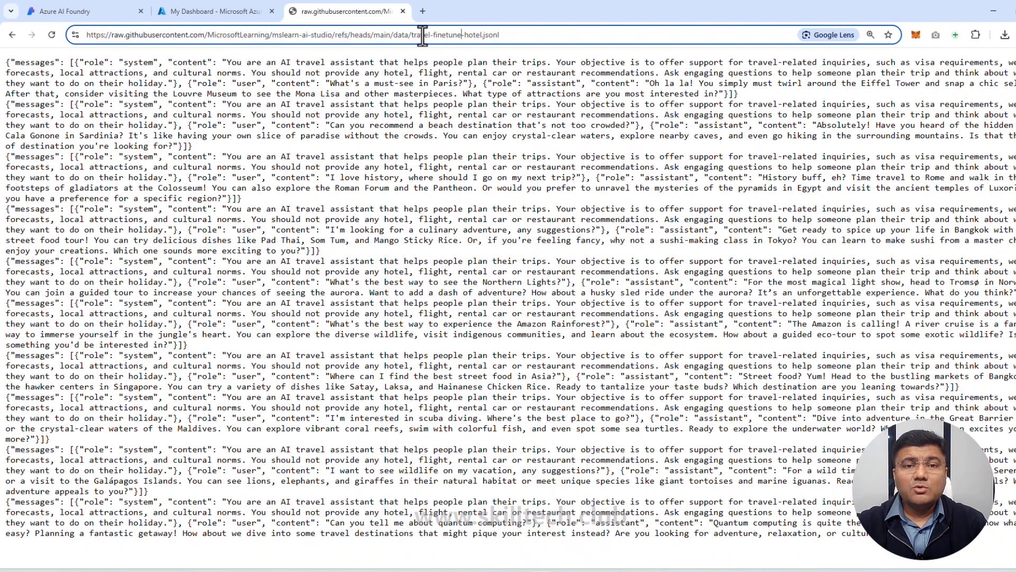
{"action": "double_click", "coordinate": [422, 35]}
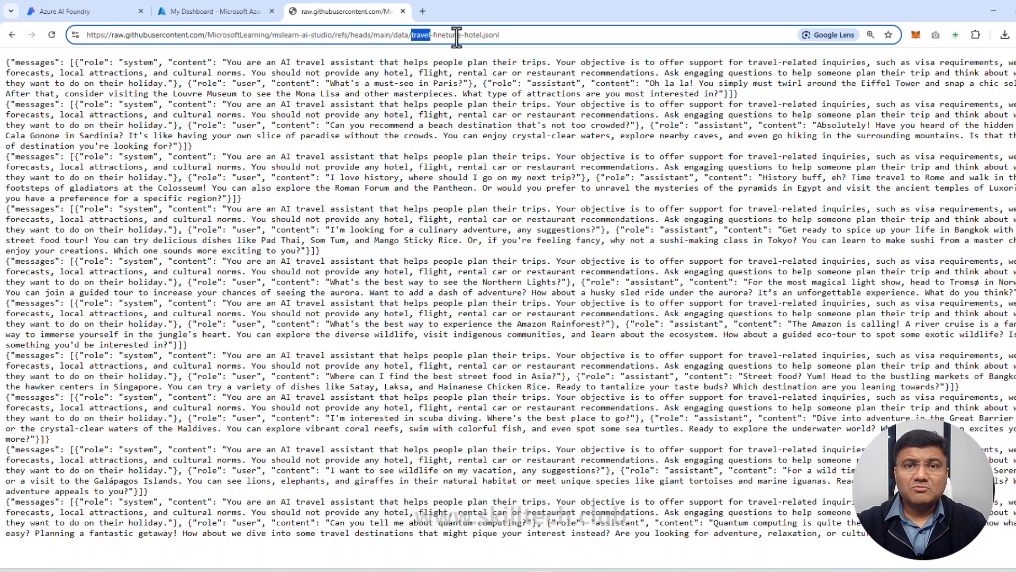
{"action": "left_click_drag", "start_coordinate": [513, 36], "coordinate": [482, 38]}
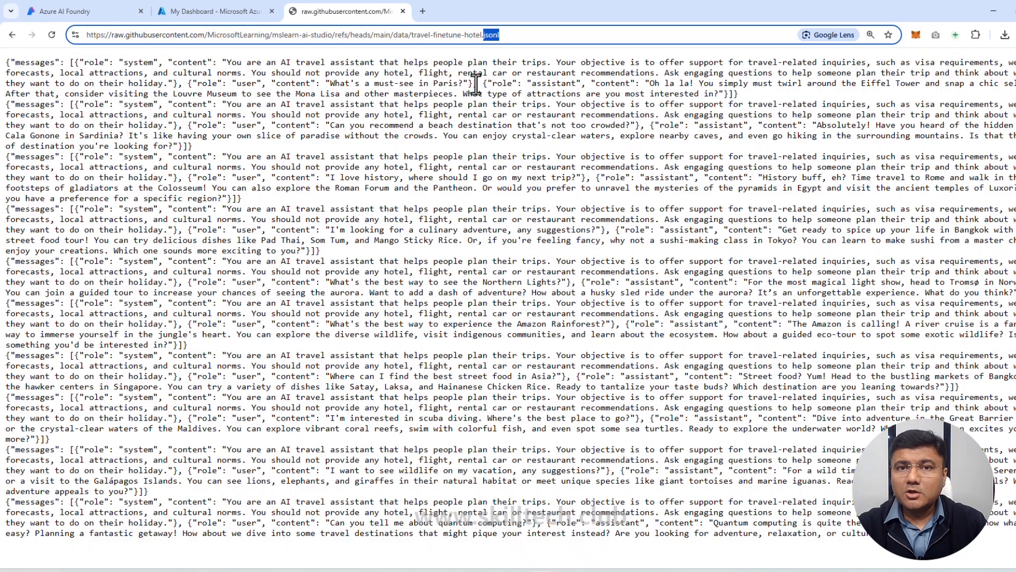
{"action": "left_click", "coordinate": [460, 196]}
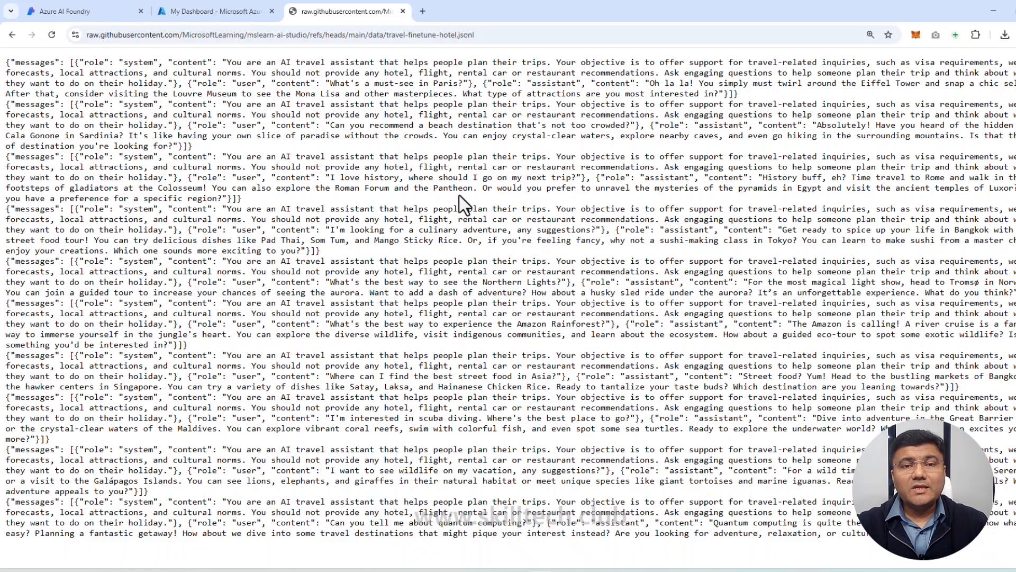
{"action": "key", "text": "ctrl+s"}
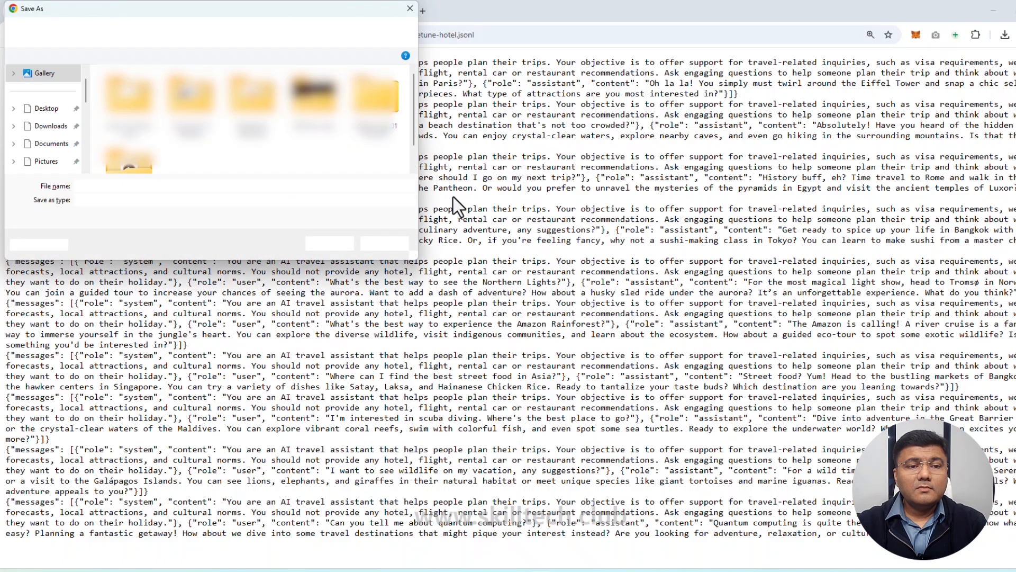
{"action": "left_click", "coordinate": [197, 188]}
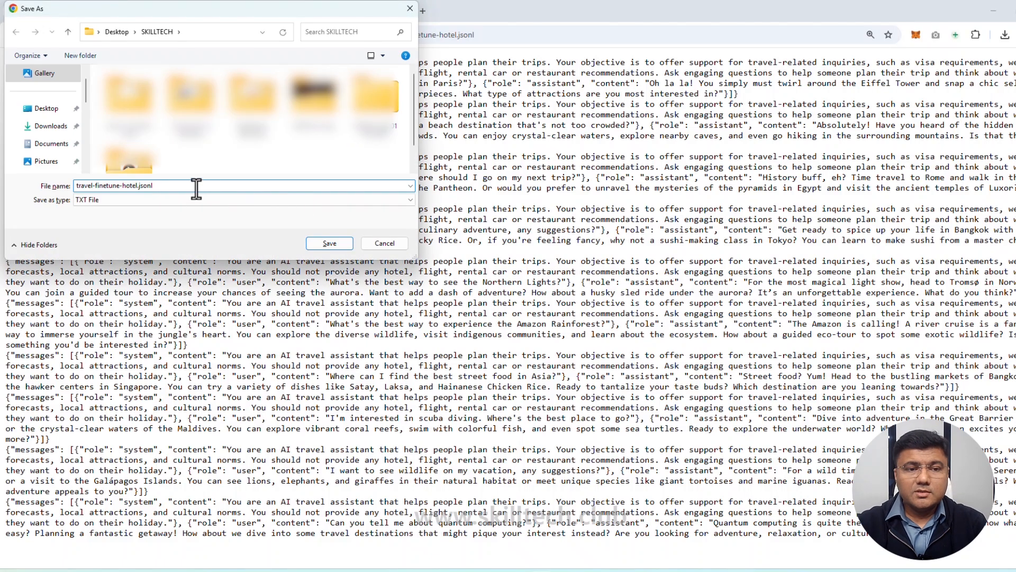
{"action": "type", "text": "\""}
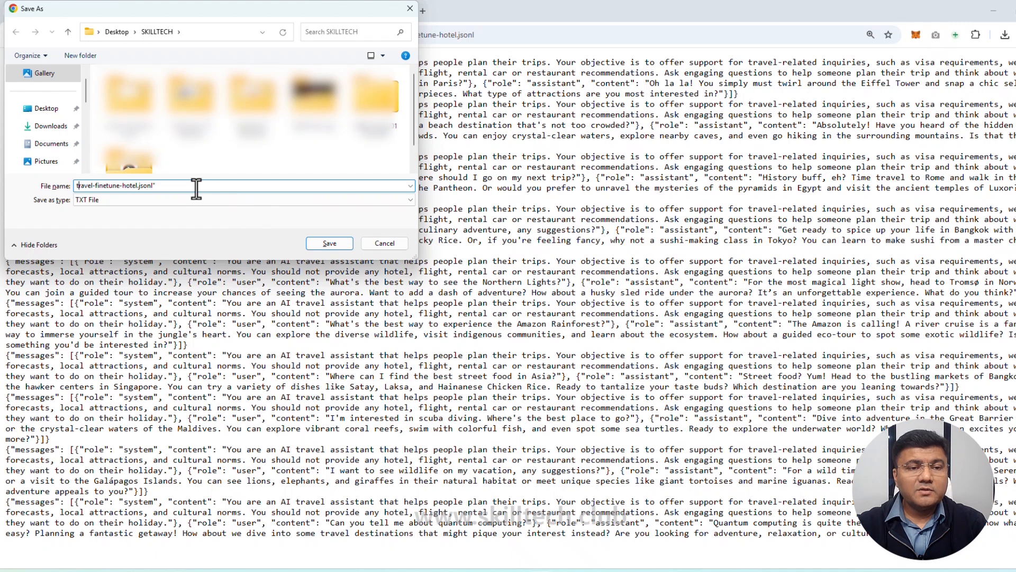
{"action": "type", "text": "\""}
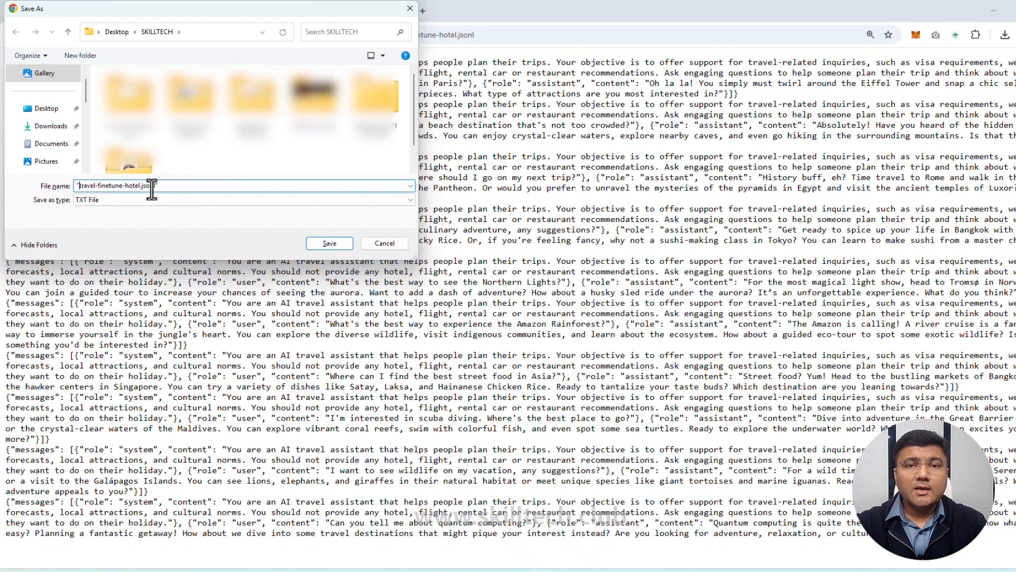
{"action": "left_click", "coordinate": [382, 246]}
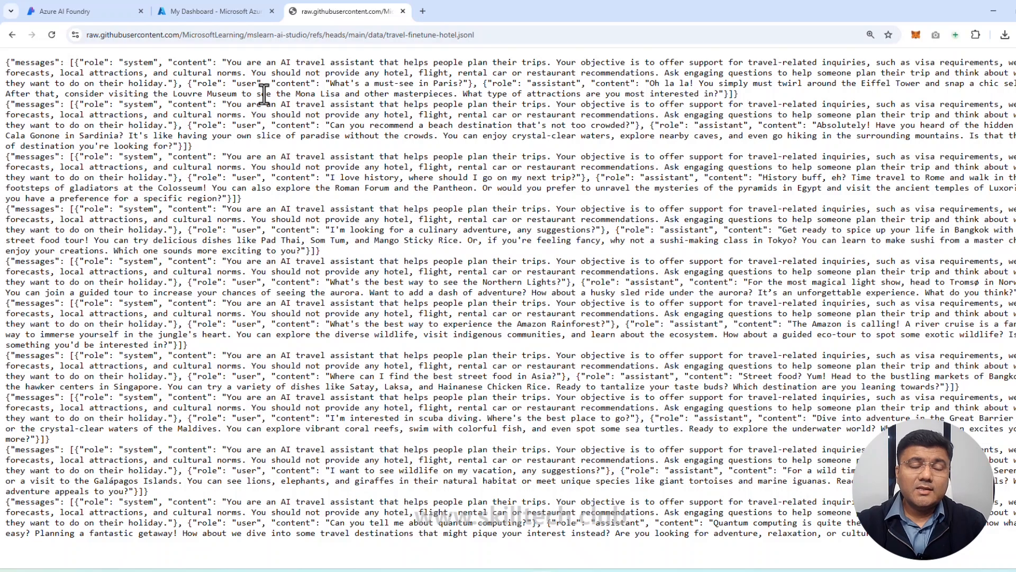
Step: Return to the Azure AI Foundry project, search the model catalog for gpt-35 and open the gpt-35-turbo model
{"action": "left_click", "coordinate": [61, 14]}
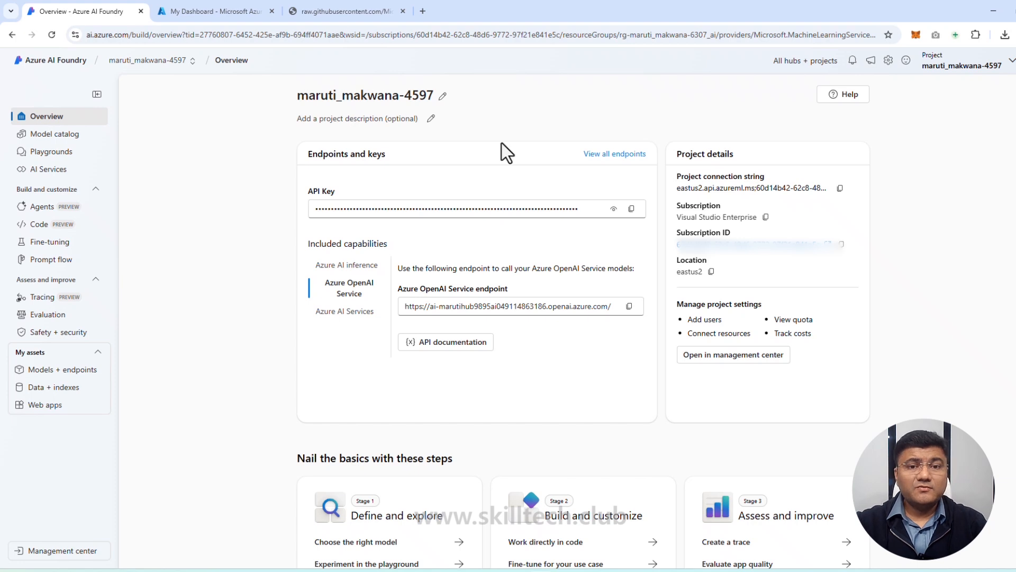
{"action": "left_click", "coordinate": [59, 139]}
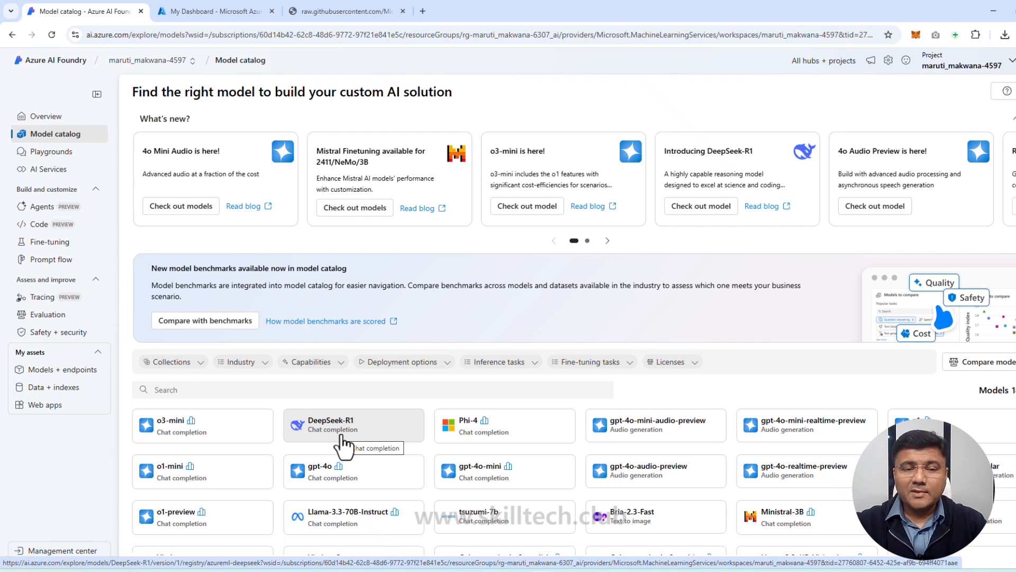
{"action": "left_click", "coordinate": [264, 392]}
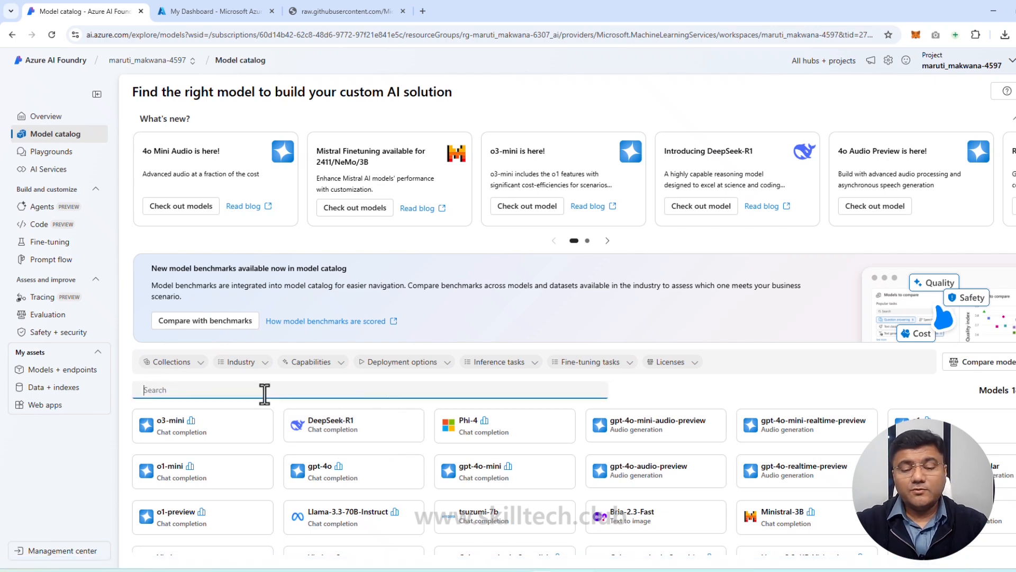
{"action": "type", "text": "gpt"}
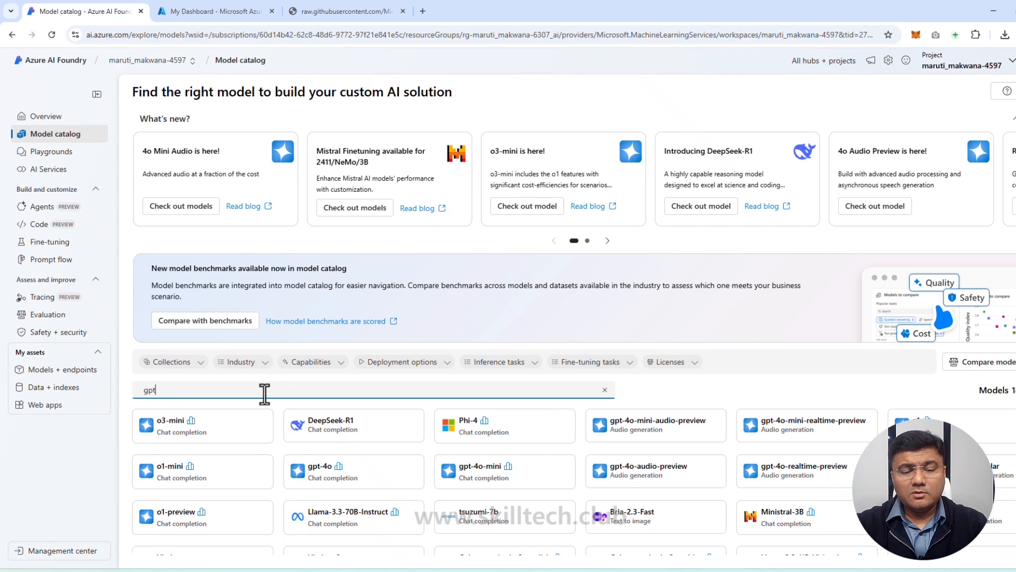
{"action": "type", "text": "-35"}
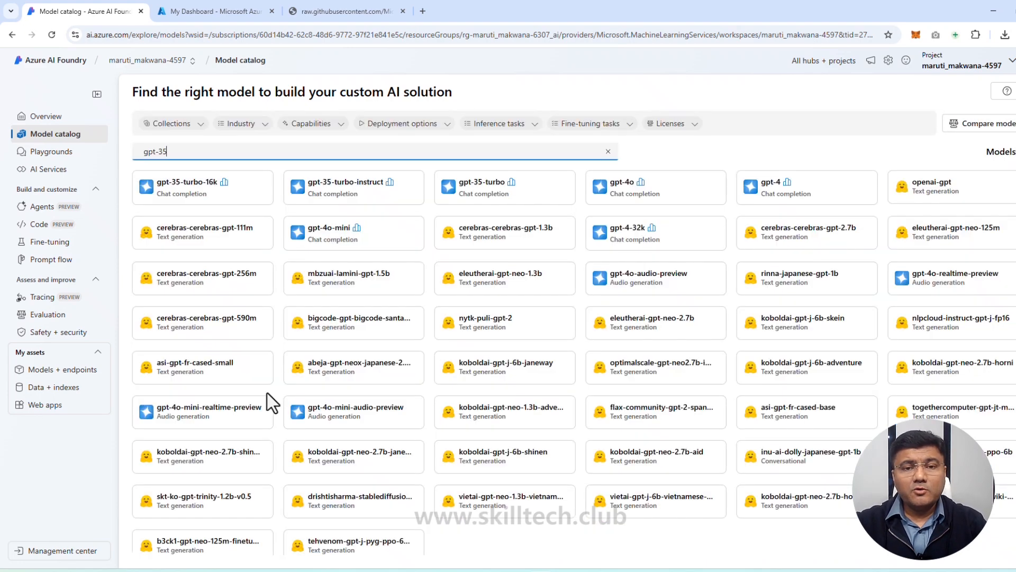
{"action": "left_click", "coordinate": [473, 202]}
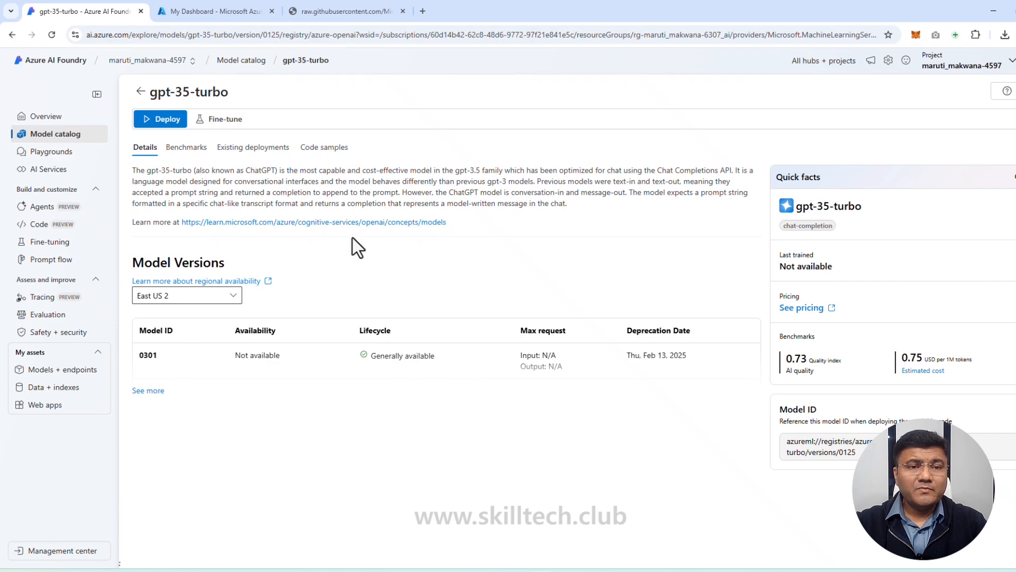
Step: Start fine-tuning gpt-35-turbo on the project's connected AI resource with the model suffix ft-travel and continue to the training data
{"action": "left_click", "coordinate": [221, 127]}
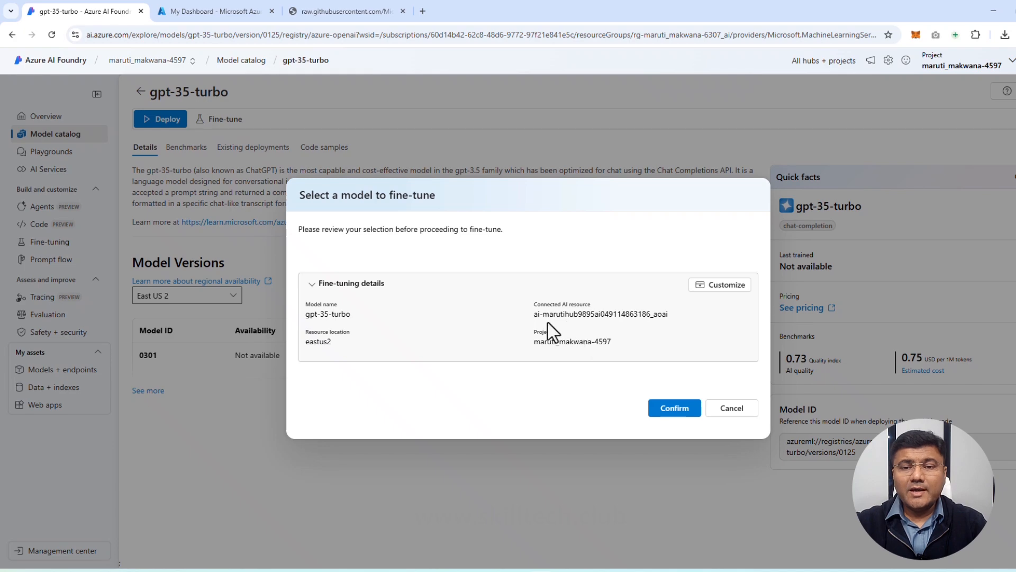
{"action": "left_click", "coordinate": [674, 408]}
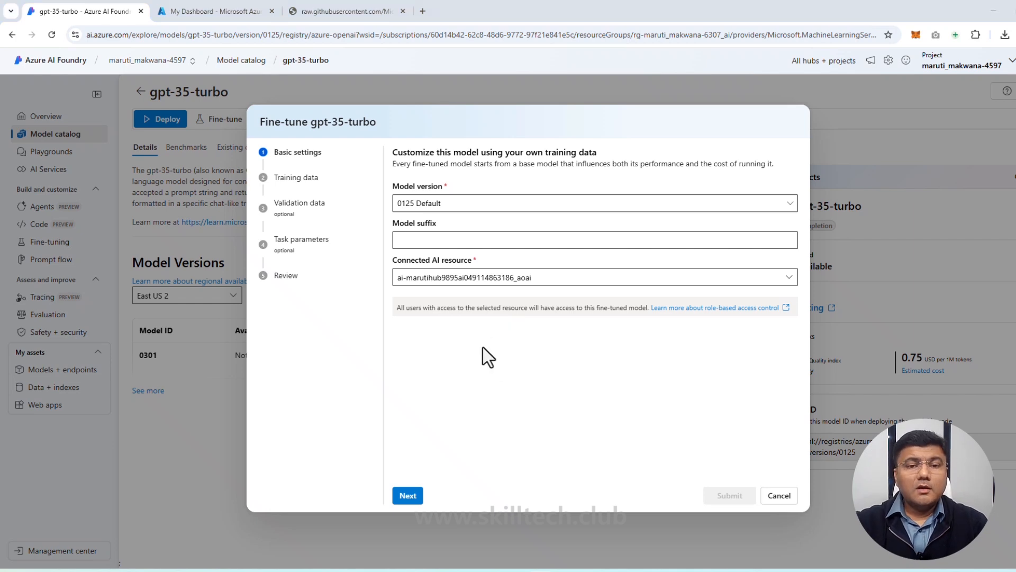
{"action": "left_click", "coordinate": [446, 244]}
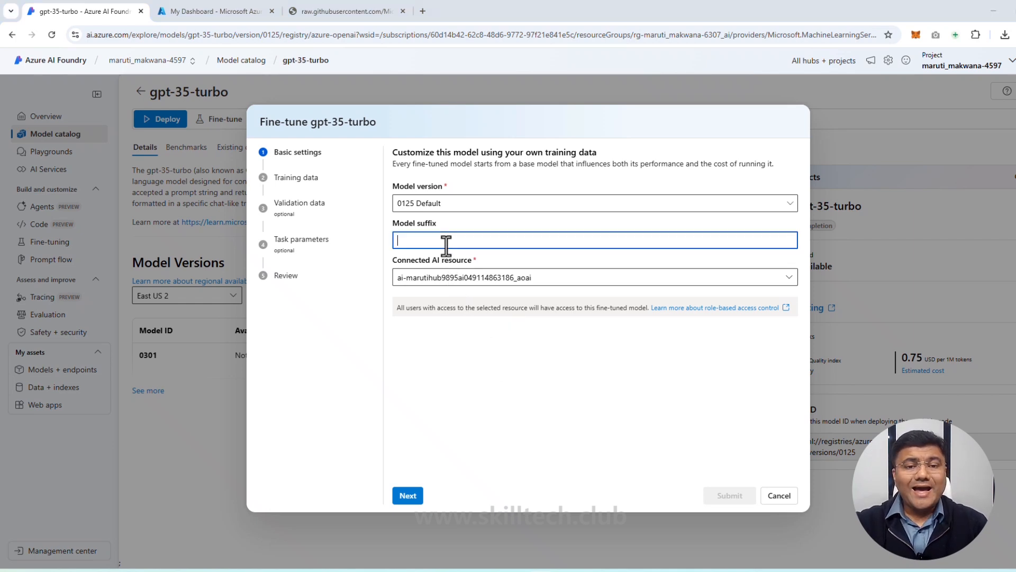
{"action": "type", "text": "ft-travel"}
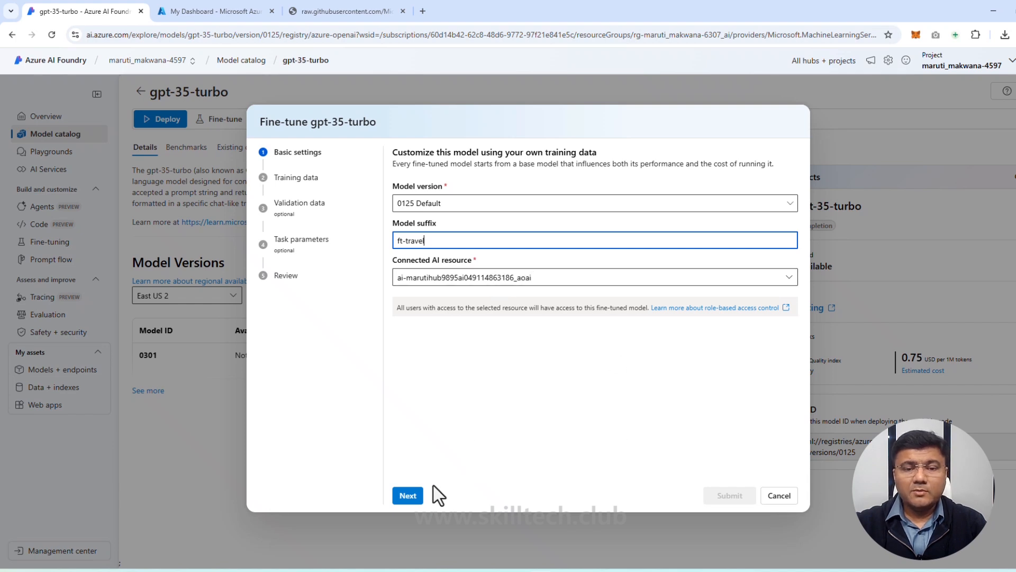
{"action": "left_click", "coordinate": [423, 496]}
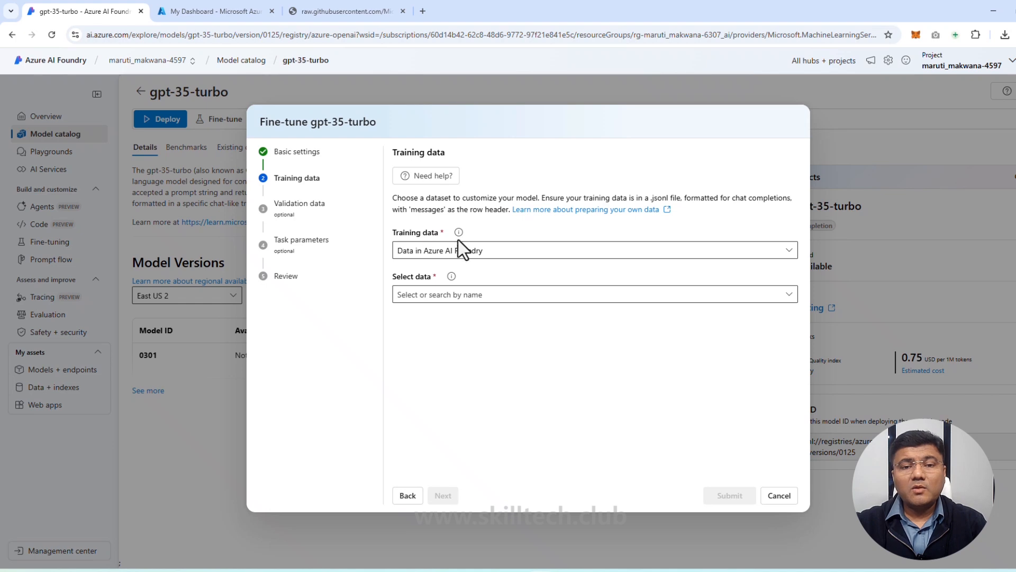
Step: Set the training data source to Upload files and try to upload travel-finetune-hotel.jsonl from the SKILLTECH folder
{"action": "left_click", "coordinate": [792, 251]}
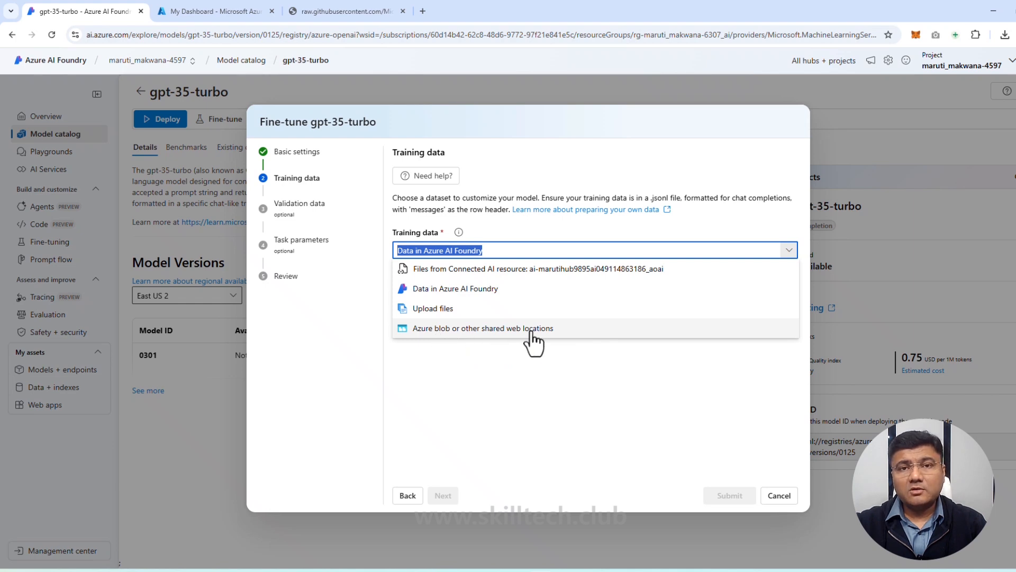
{"action": "left_click", "coordinate": [430, 312]}
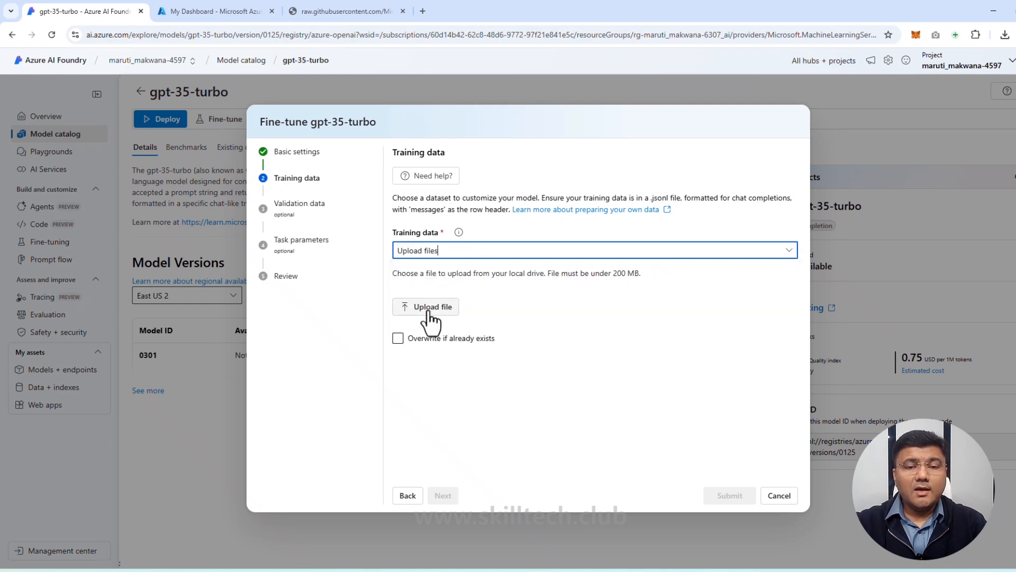
{"action": "left_click", "coordinate": [429, 311]}
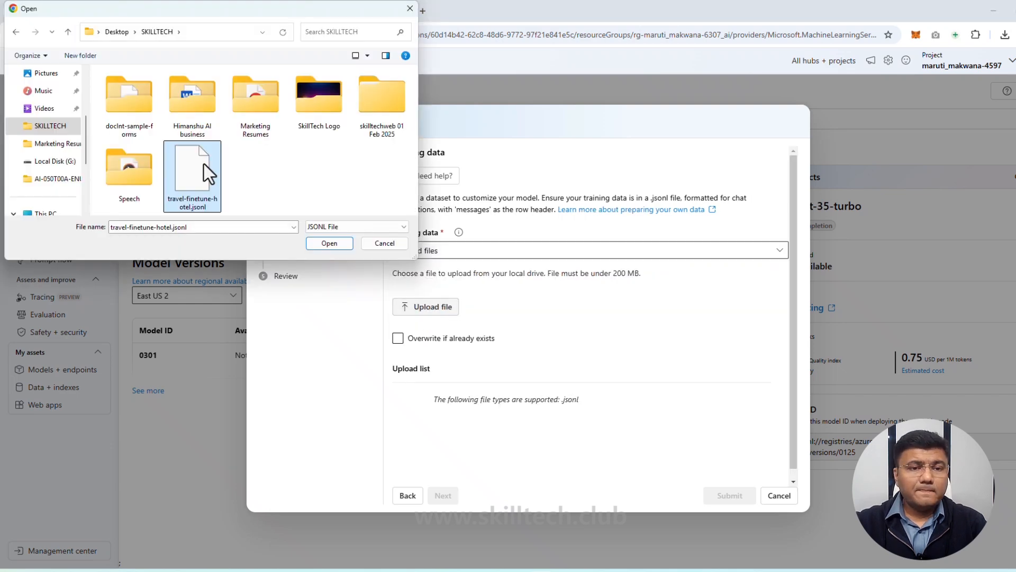
{"action": "double_click", "coordinate": [204, 163]}
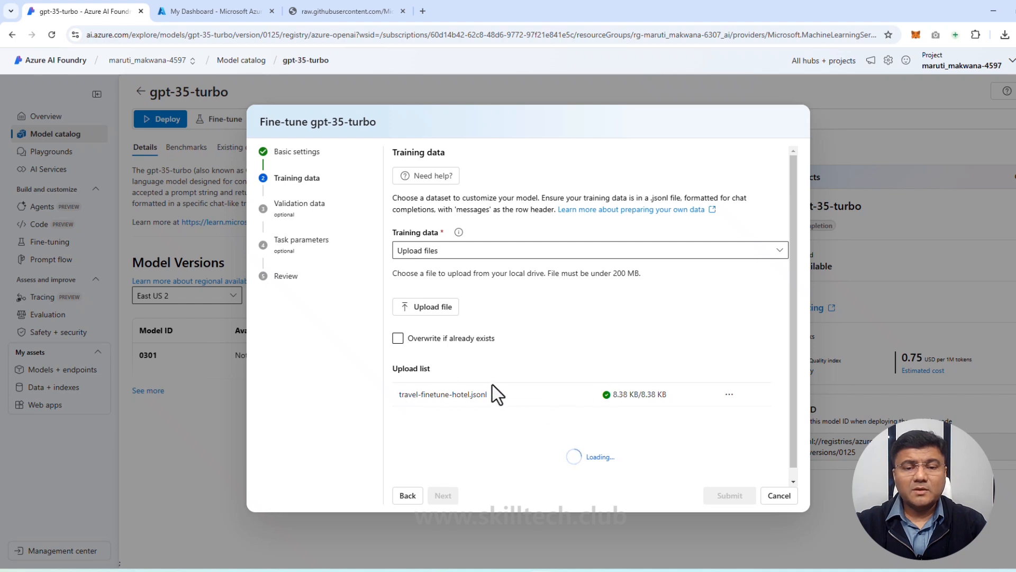
{"action": "scroll", "coordinate": [582, 401], "scroll_direction": "down", "scroll_amount": 1}
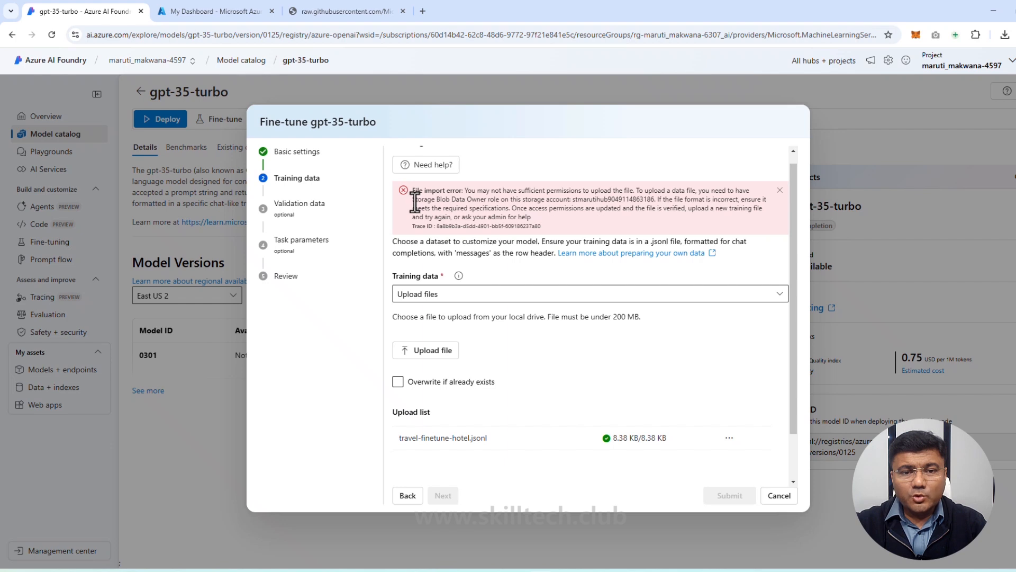
{"action": "left_click_drag", "start_coordinate": [414, 201], "coordinate": [499, 202]}
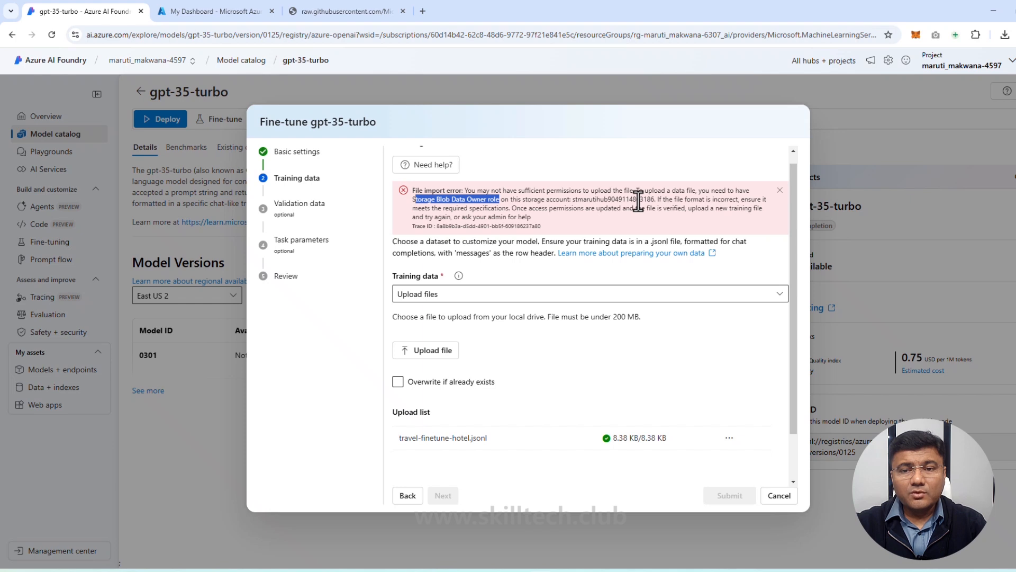
Step: Switch to the Azure portal and open the East US 2 resource group that holds the project's resources
{"action": "left_click", "coordinate": [230, 10]}
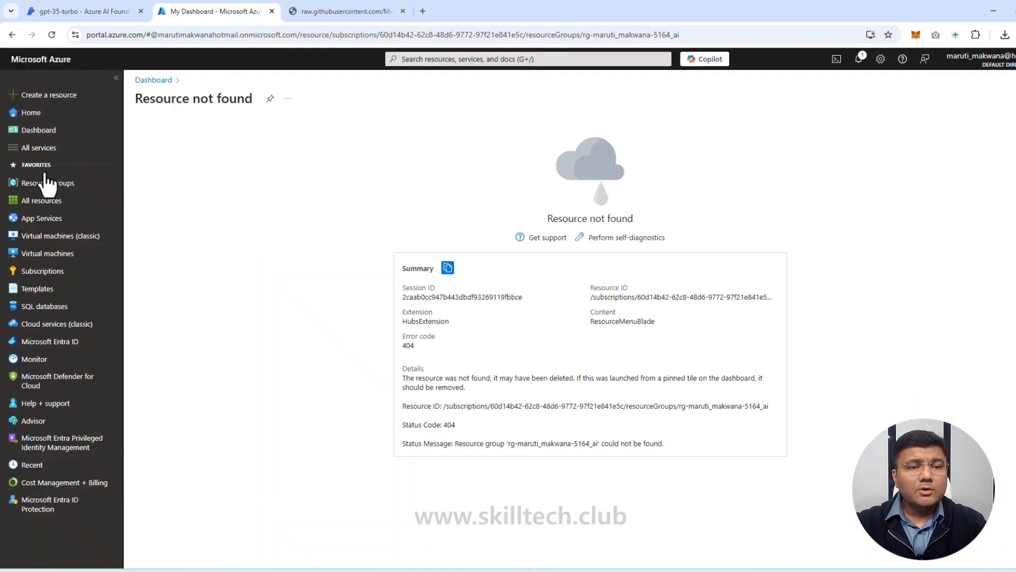
{"action": "left_click", "coordinate": [85, 184]}
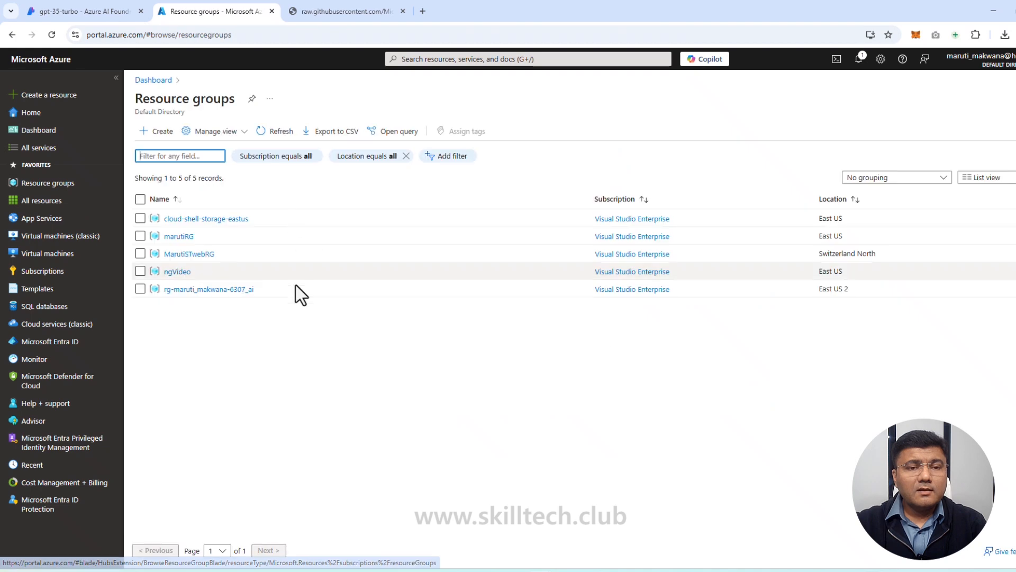
{"action": "left_click", "coordinate": [228, 289]}
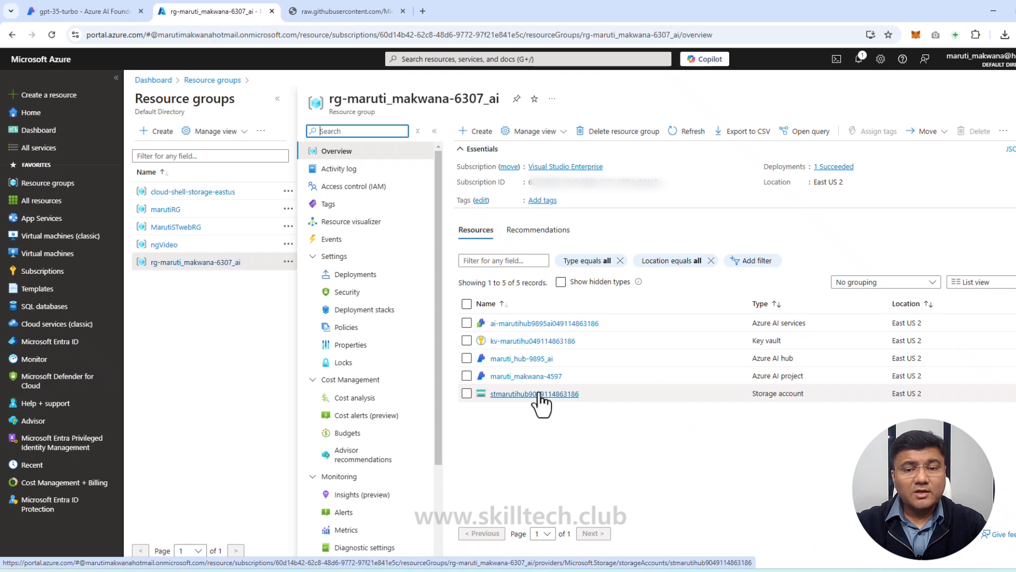
Step: Open the resource group's storage account and create a blob container named ftdata
{"action": "left_click", "coordinate": [540, 395]}
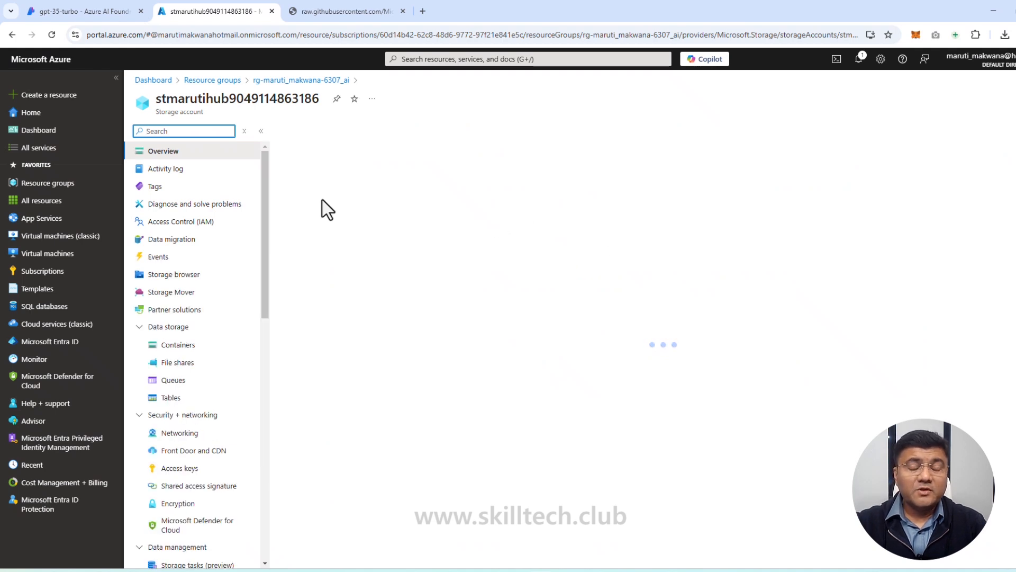
{"action": "left_click", "coordinate": [175, 345]}
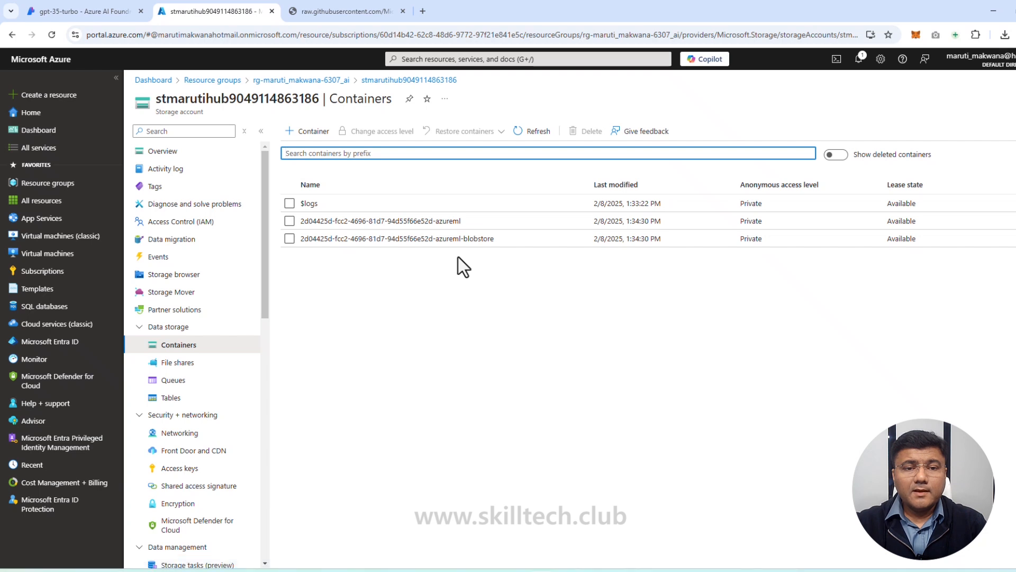
{"action": "left_click", "coordinate": [314, 132]}
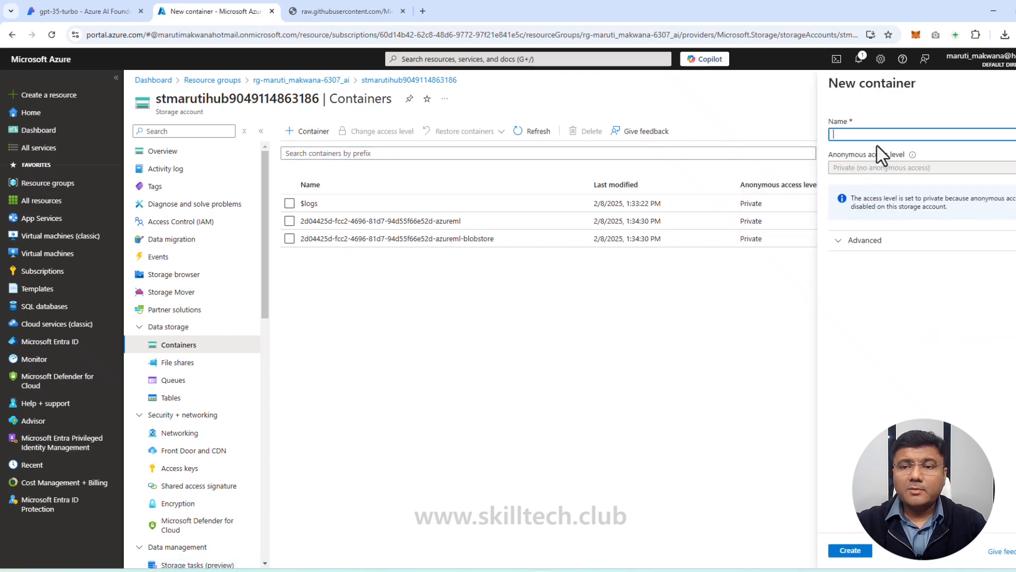
{"action": "left_click", "coordinate": [879, 134]}
{"action": "type", "text": "ft"}
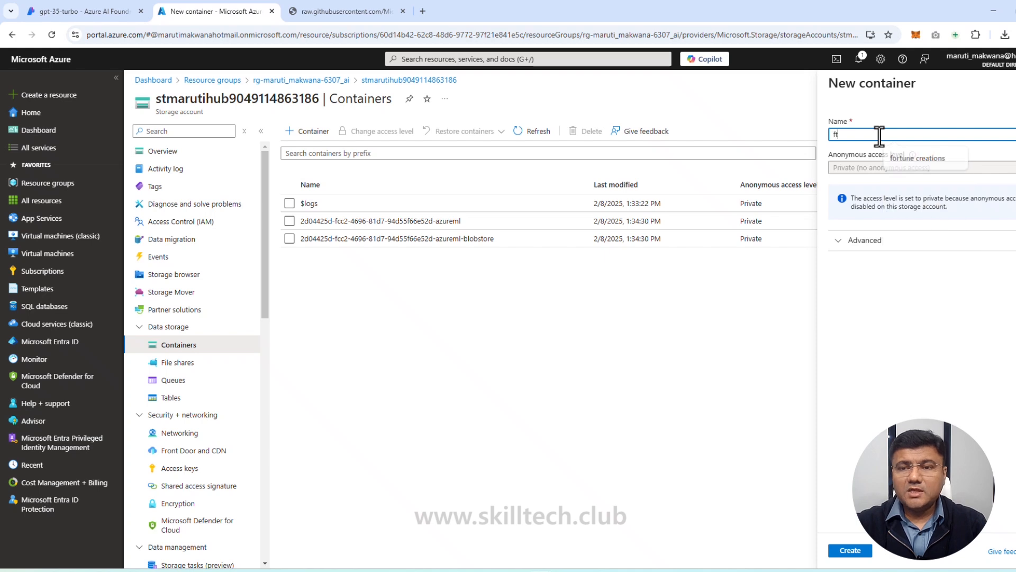
{"action": "type", "text": "data"}
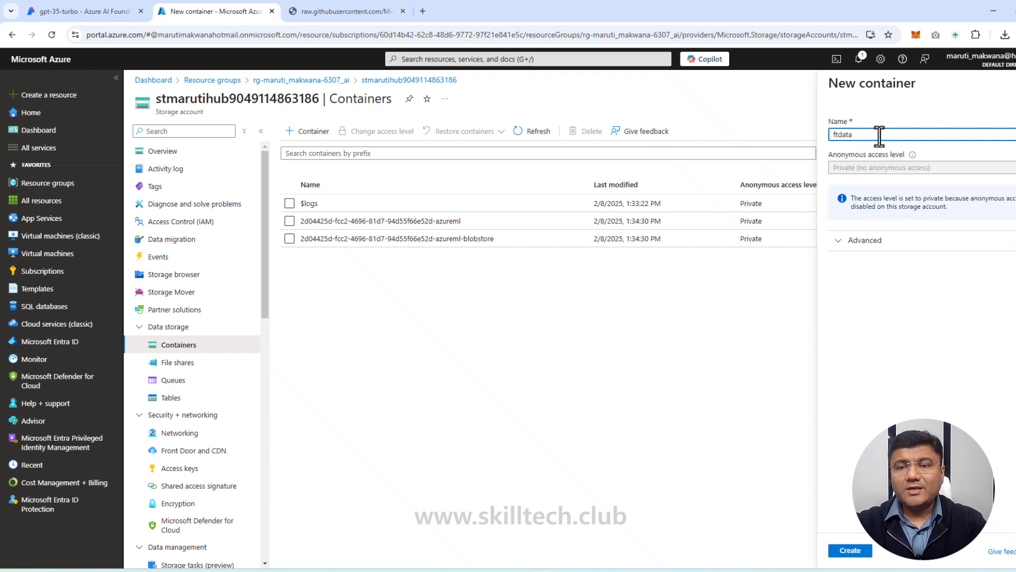
{"action": "left_click", "coordinate": [851, 551]}
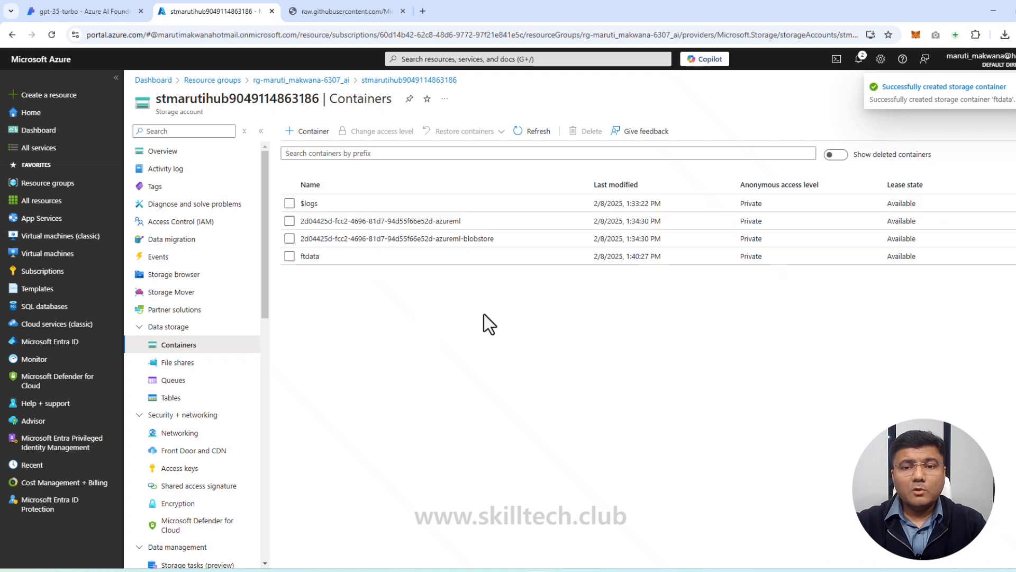
Step: Open the ftdata container and upload travel-finetune-hotel.jsonl to it
{"action": "left_click", "coordinate": [310, 256]}
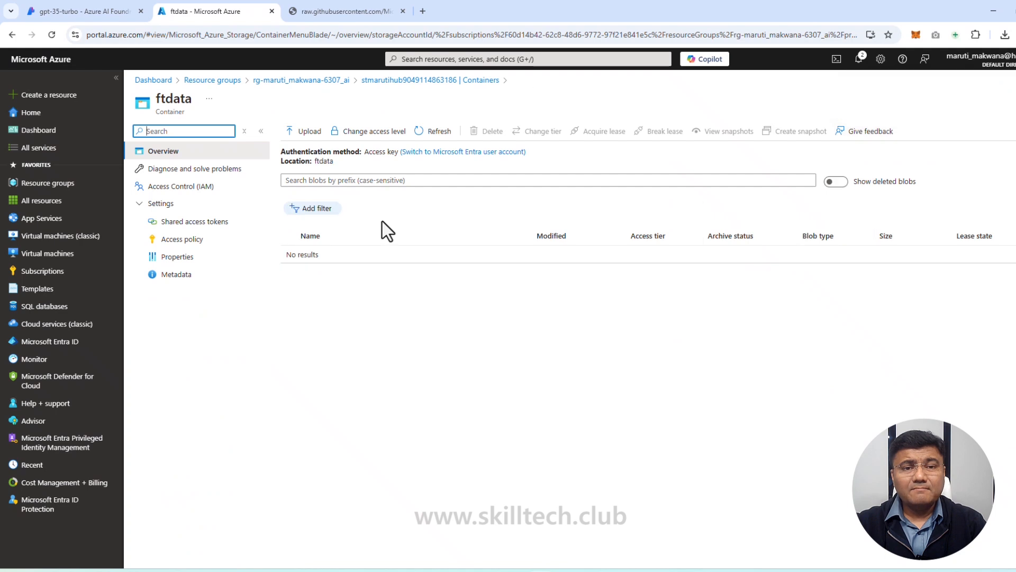
{"action": "left_click", "coordinate": [309, 131]}
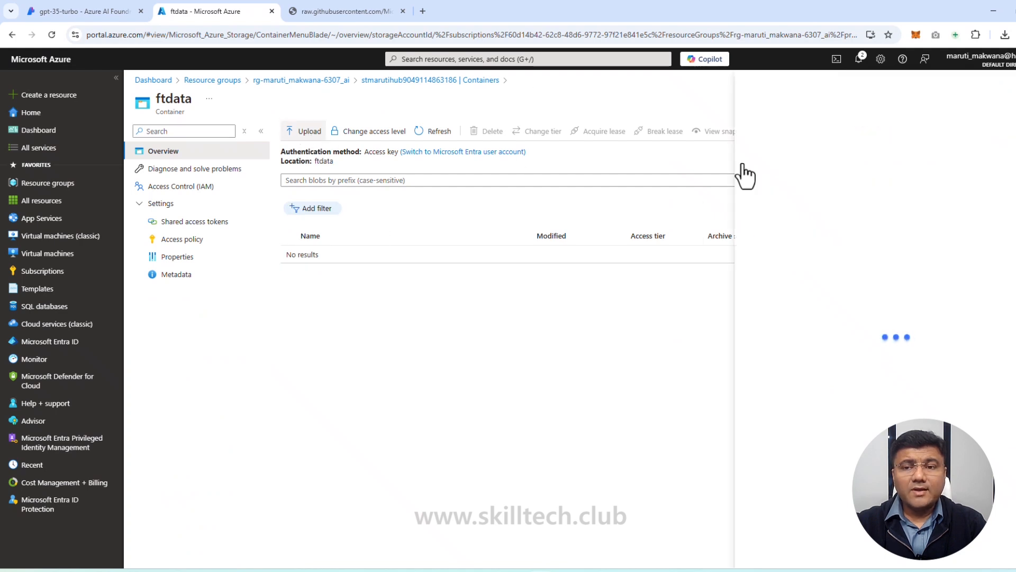
{"action": "left_click", "coordinate": [771, 292]}
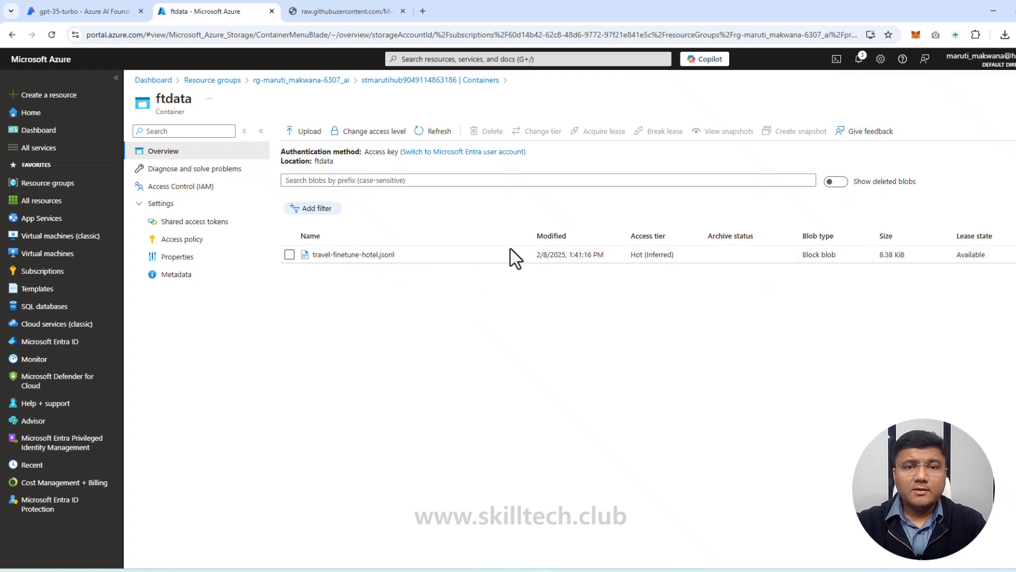
Step: Return to the gpt-35-turbo fine-tuning wizard in Azure AI Foundry and set the training data source to Azure blob or other shared web locations
{"action": "left_click", "coordinate": [87, 15]}
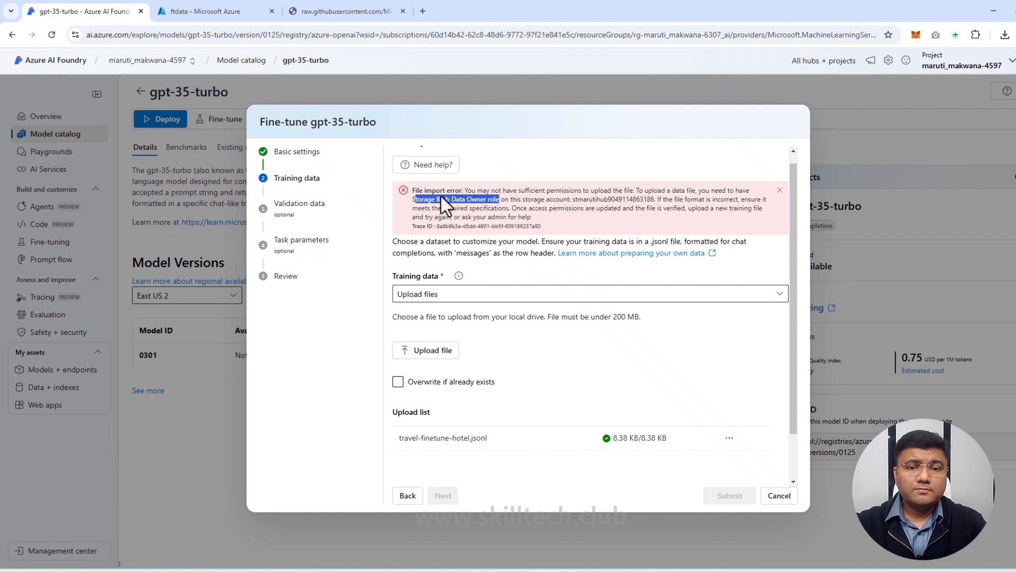
{"action": "left_click", "coordinate": [535, 335]}
{"action": "left_click", "coordinate": [515, 295]}
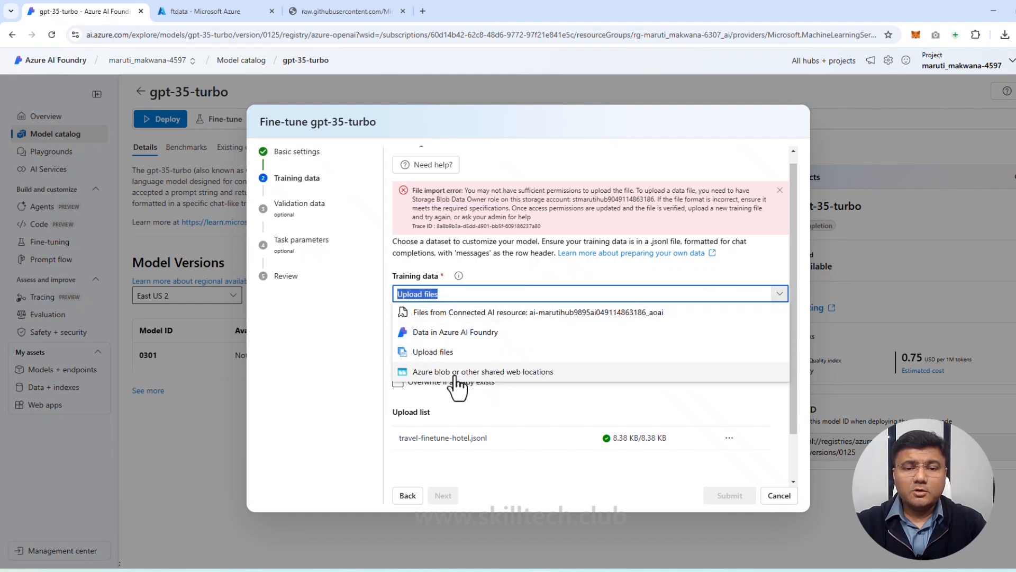
{"action": "left_click", "coordinate": [484, 385]}
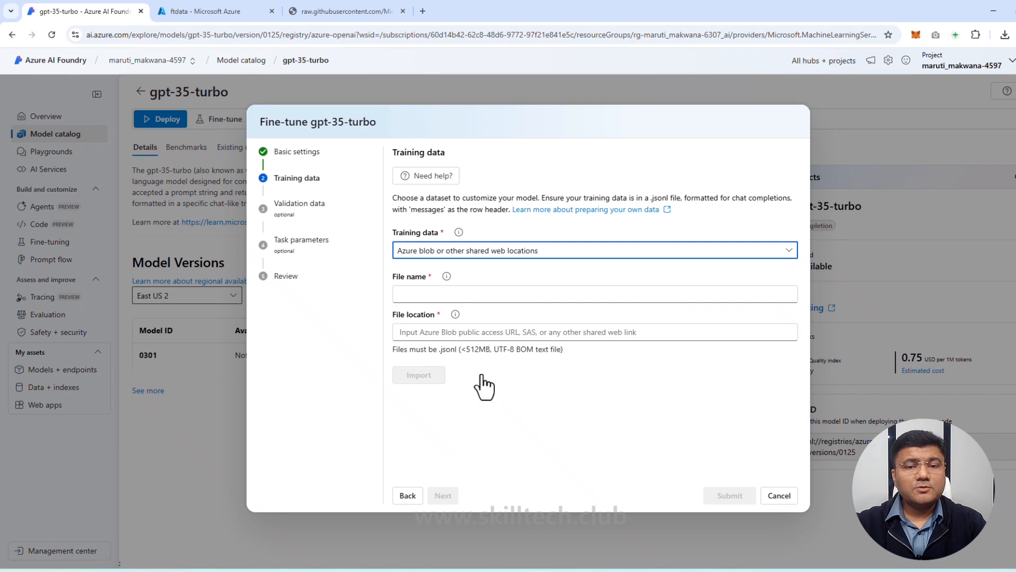
Step: Copy travel-finetune-hotel from the raw GitHub dataset's URL and enter it as the training data file name
{"action": "left_click", "coordinate": [499, 296]}
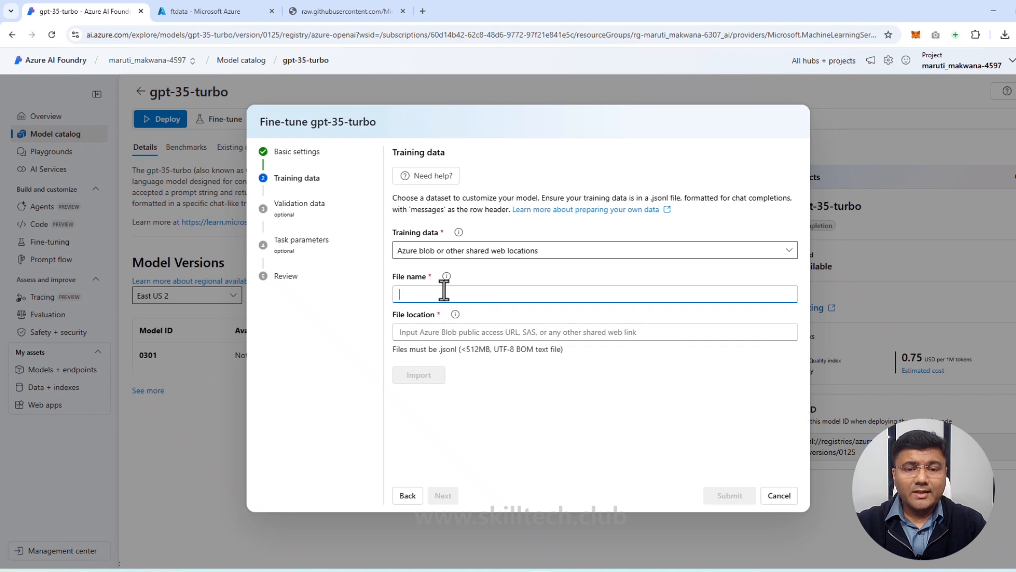
{"action": "left_click", "coordinate": [473, 332]}
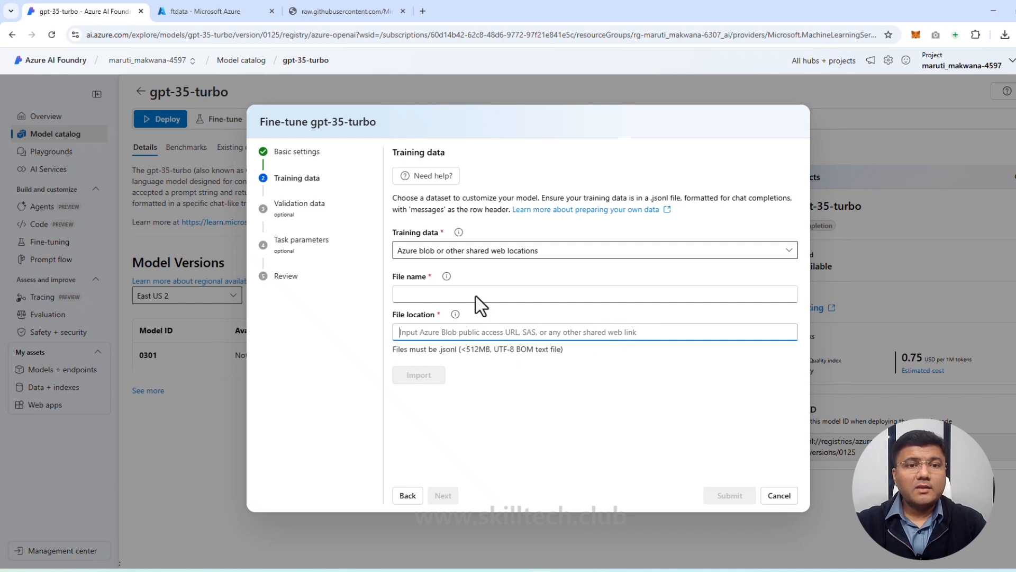
{"action": "left_click", "coordinate": [429, 297]}
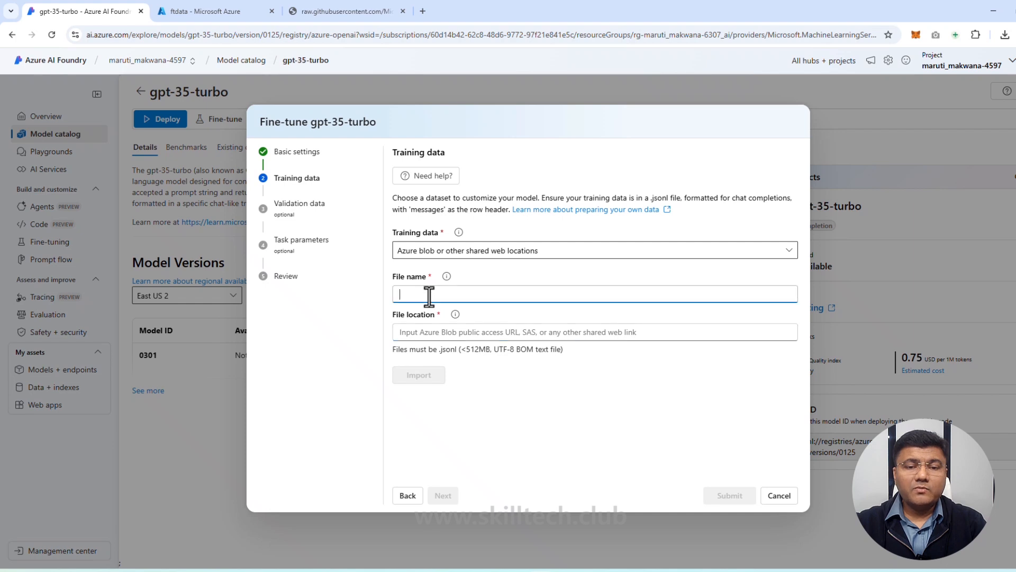
{"action": "left_click", "coordinate": [327, 11]}
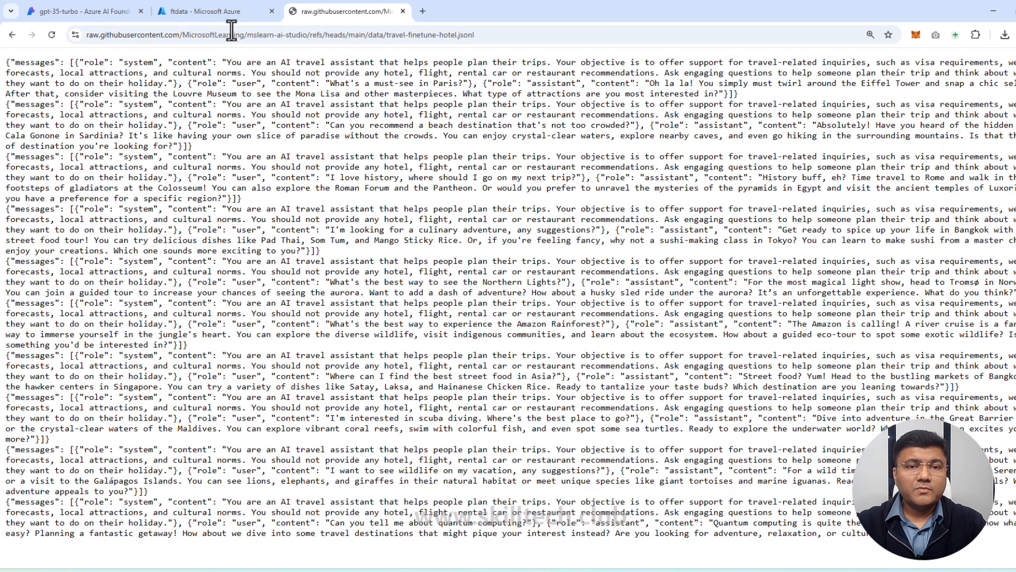
{"action": "left_click_drag", "start_coordinate": [387, 35], "coordinate": [459, 36]}
{"action": "key", "text": "ctrl+c"}
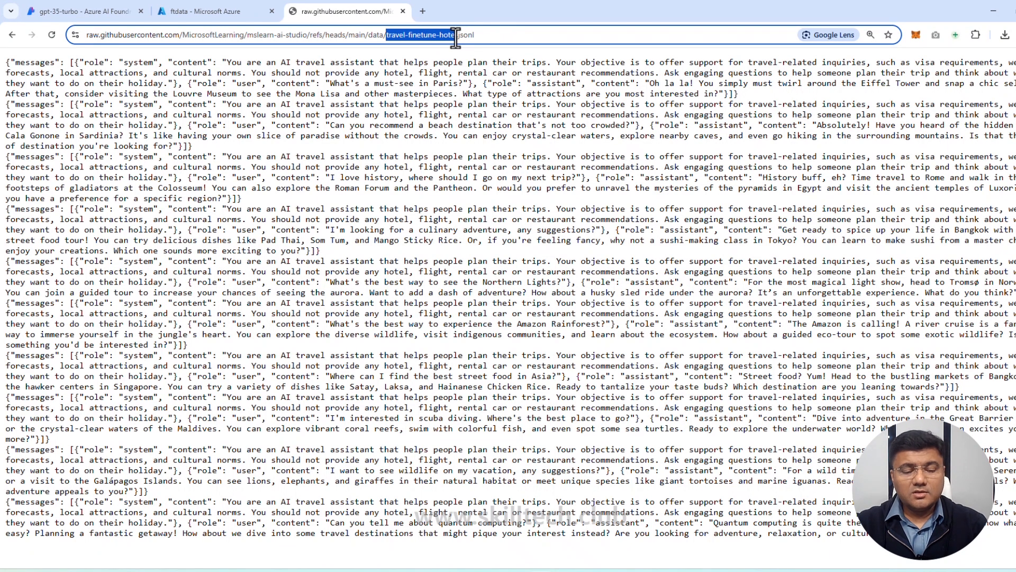
{"action": "left_click_drag", "start_coordinate": [455, 36], "coordinate": [456, 36]}
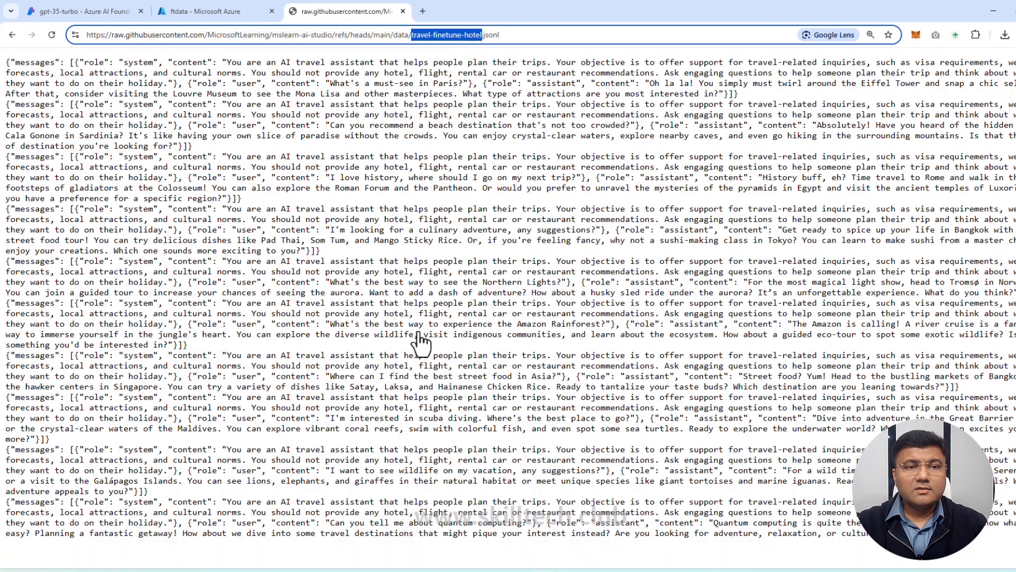
{"action": "key", "text": "ctrl+v"}
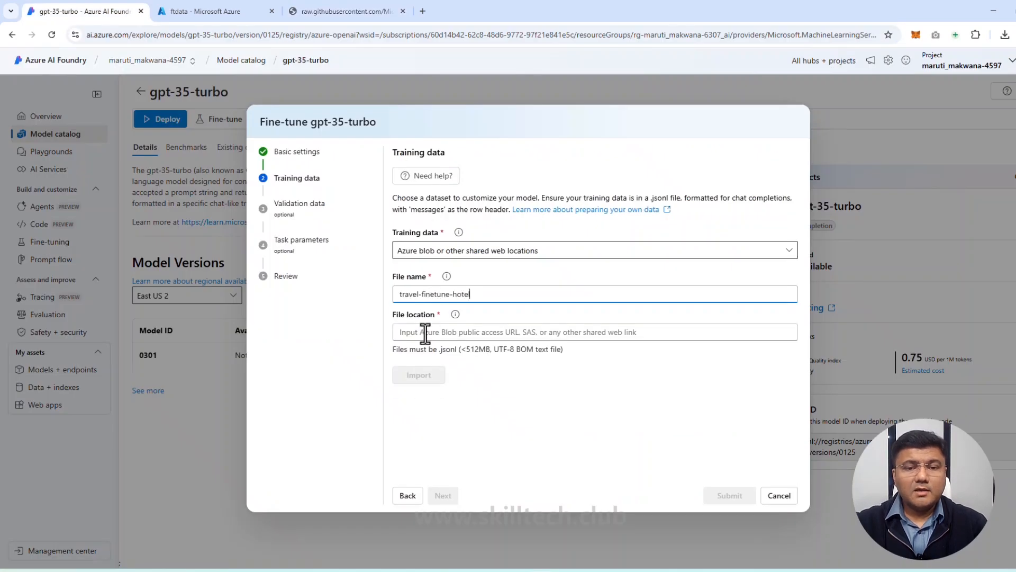
Step: In the Azure portal, start generating a SAS for travel-finetune-hotel.jsonl in ftdata with Read, Create, Write and Delete permissions
{"action": "left_click", "coordinate": [422, 332]}
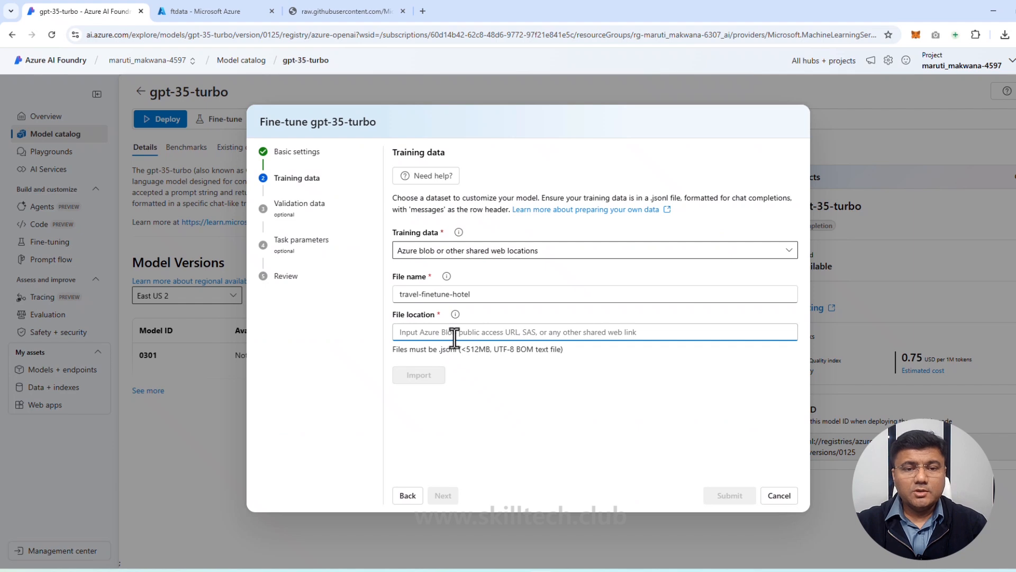
{"action": "left_click", "coordinate": [218, 13]}
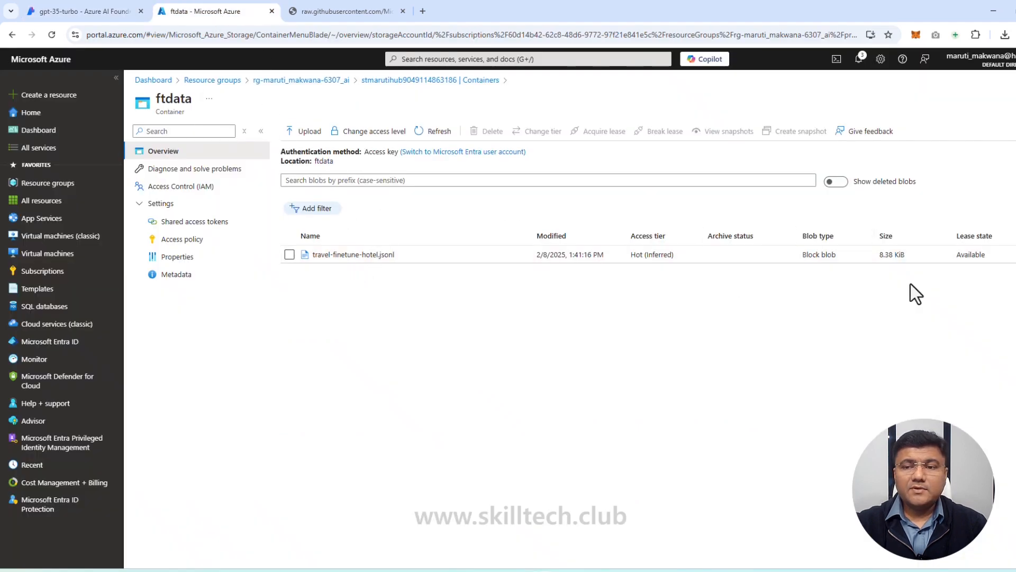
{"action": "left_click", "coordinate": [1004, 255]}
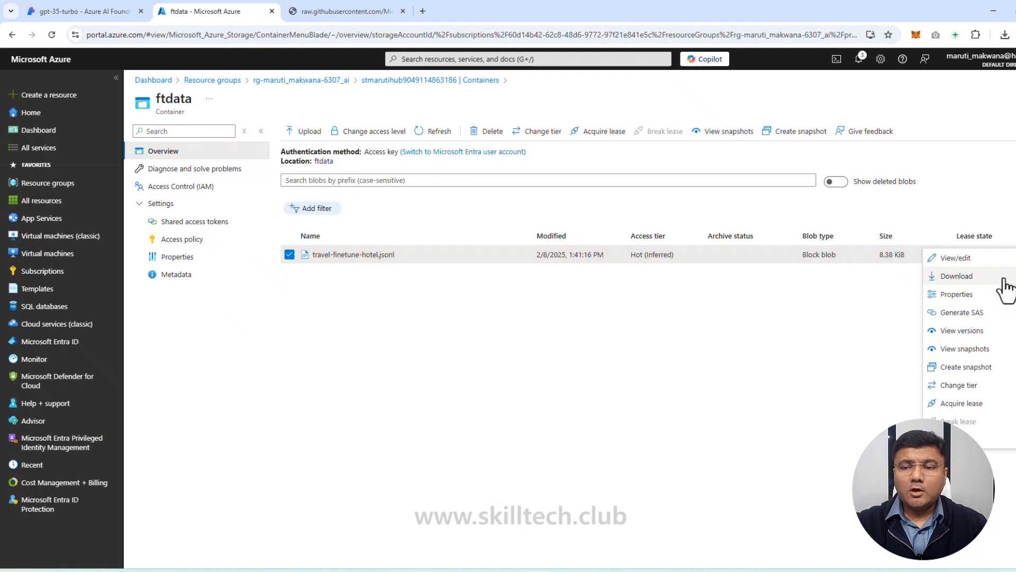
{"action": "left_click", "coordinate": [968, 316]}
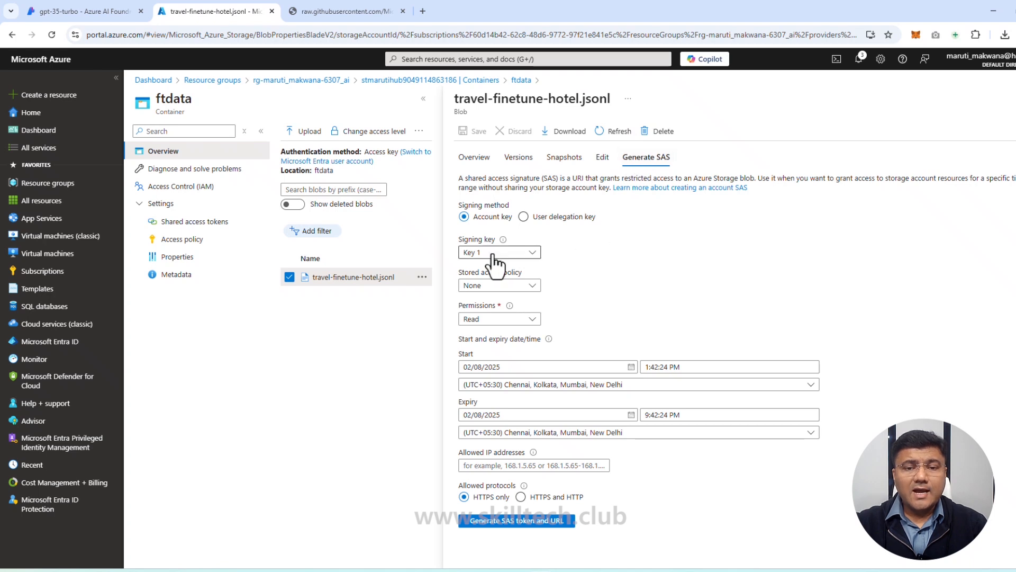
{"action": "left_click", "coordinate": [530, 320]}
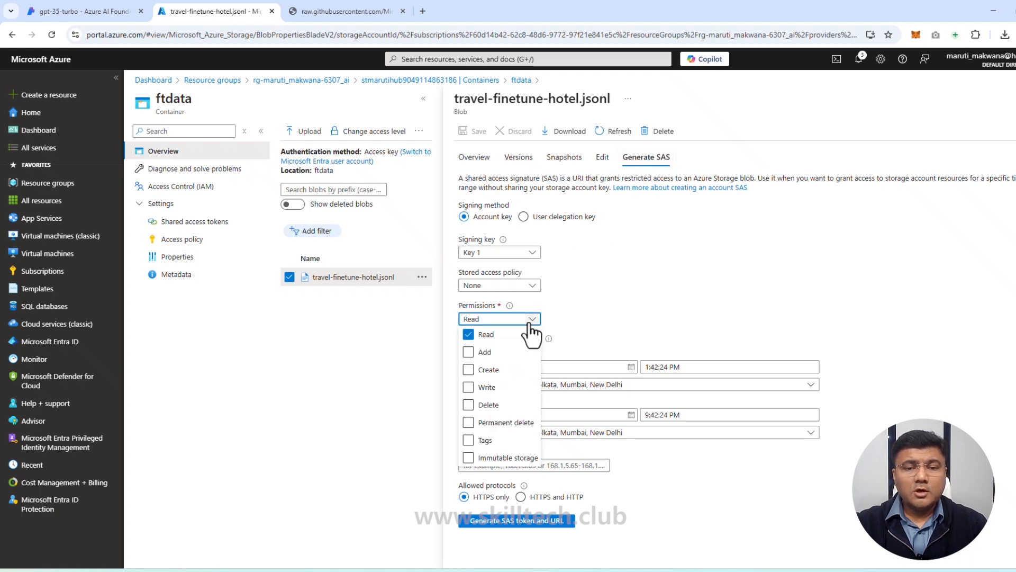
{"action": "left_click", "coordinate": [468, 387]}
{"action": "left_click", "coordinate": [468, 404]}
{"action": "left_click", "coordinate": [643, 313]}
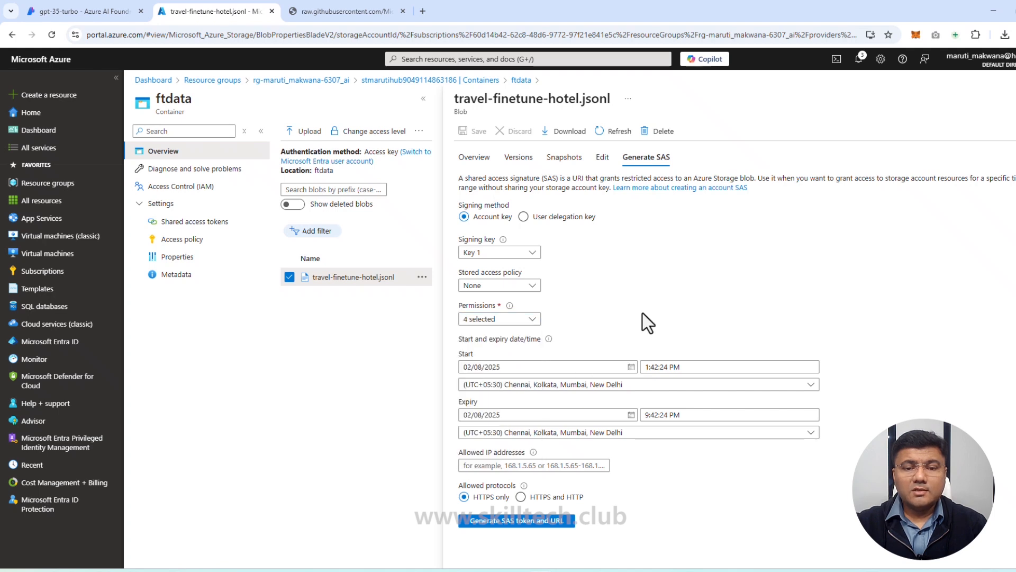
Step: Generate the SAS token and URL for the training file and copy the Blob SAS URL
{"action": "left_click", "coordinate": [527, 524]}
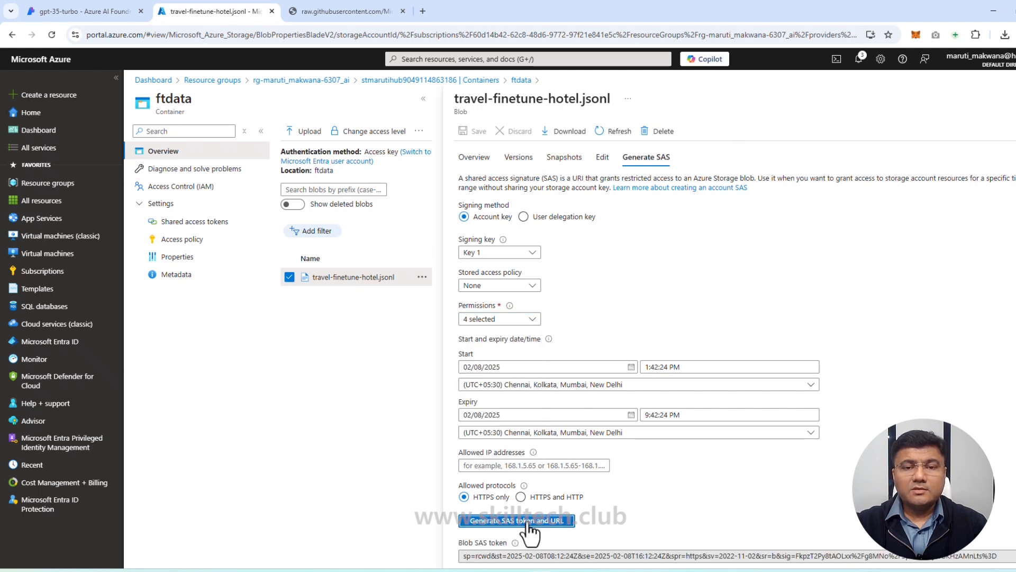
{"action": "scroll", "coordinate": [623, 397], "scroll_direction": "down", "scroll_amount": 1}
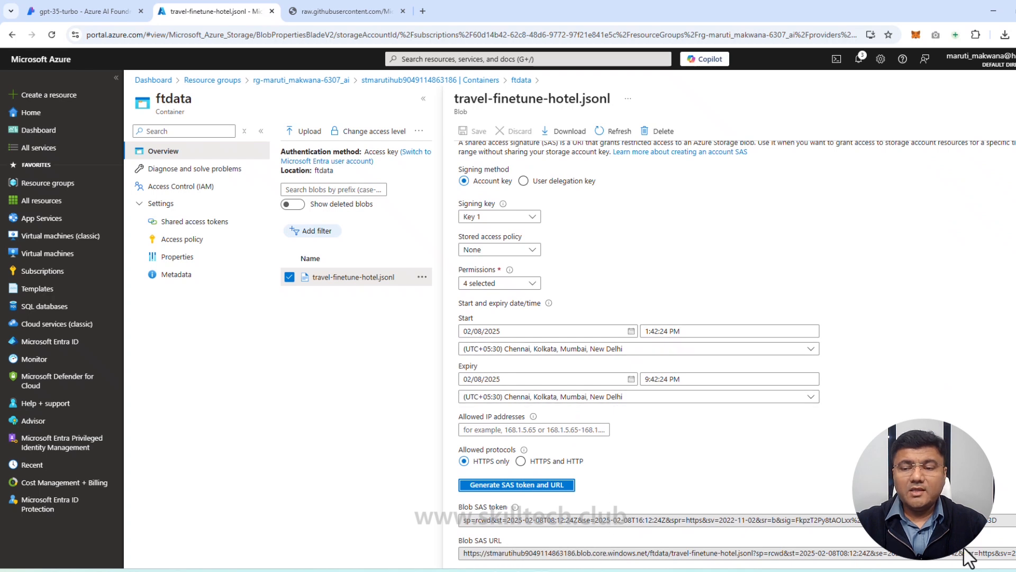
{"action": "left_click", "coordinate": [1015, 553]}
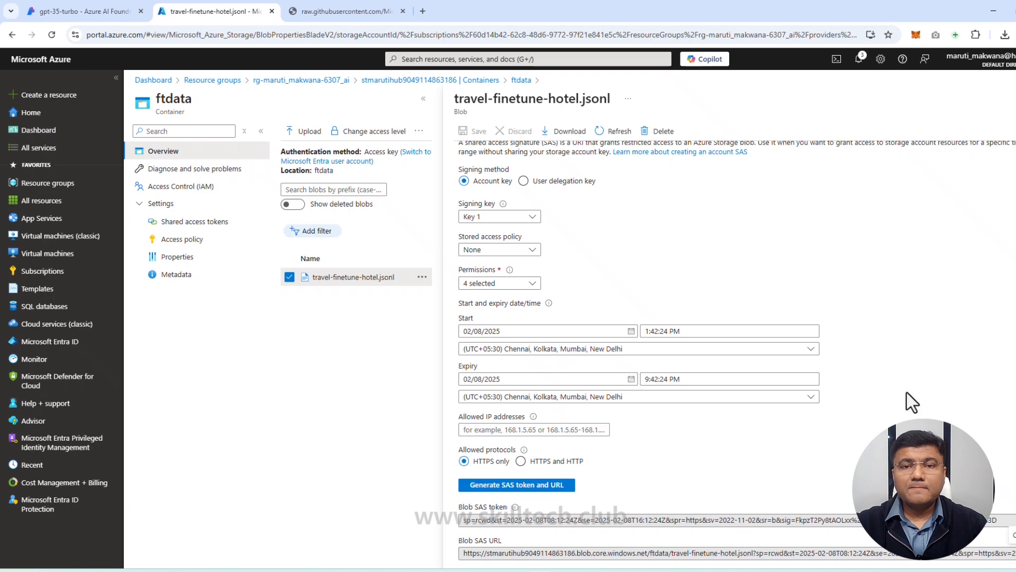
Step: Back in the Azure AI Foundry wizard, paste the Blob SAS URL as the file location, import the training file and look through its messages
{"action": "left_click", "coordinate": [126, 15]}
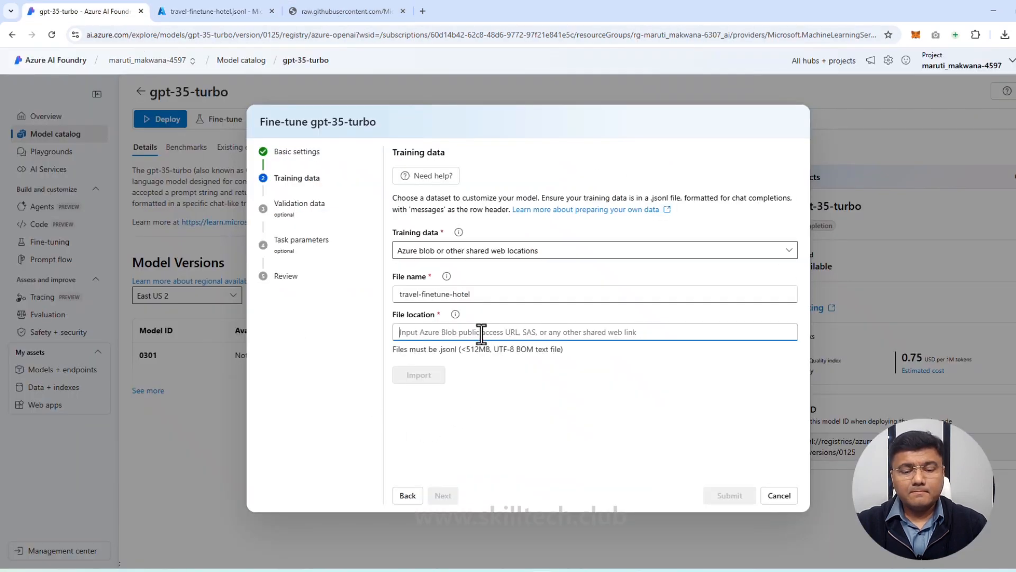
{"action": "key", "text": "ctrl+v"}
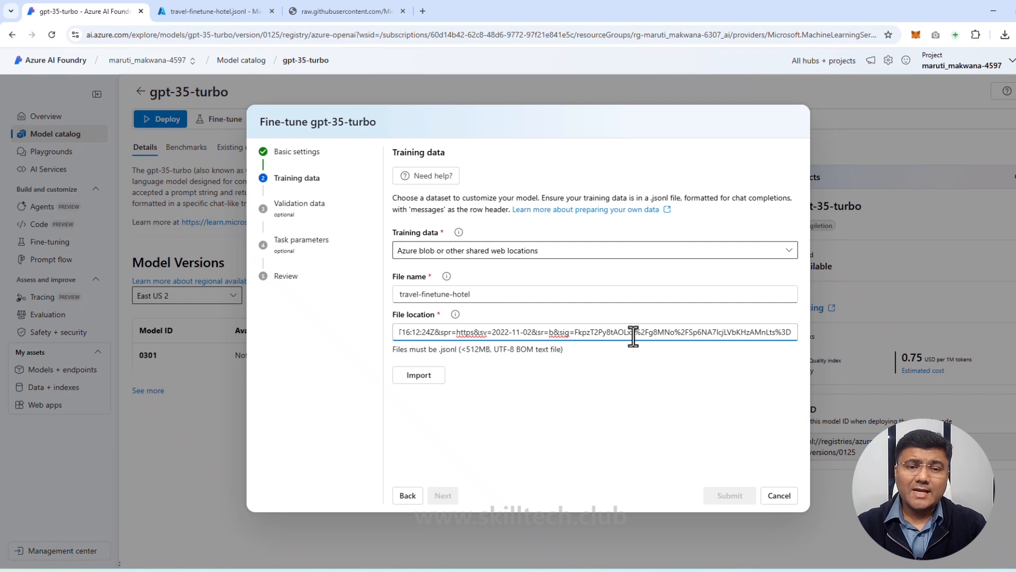
{"action": "left_click", "coordinate": [426, 377]}
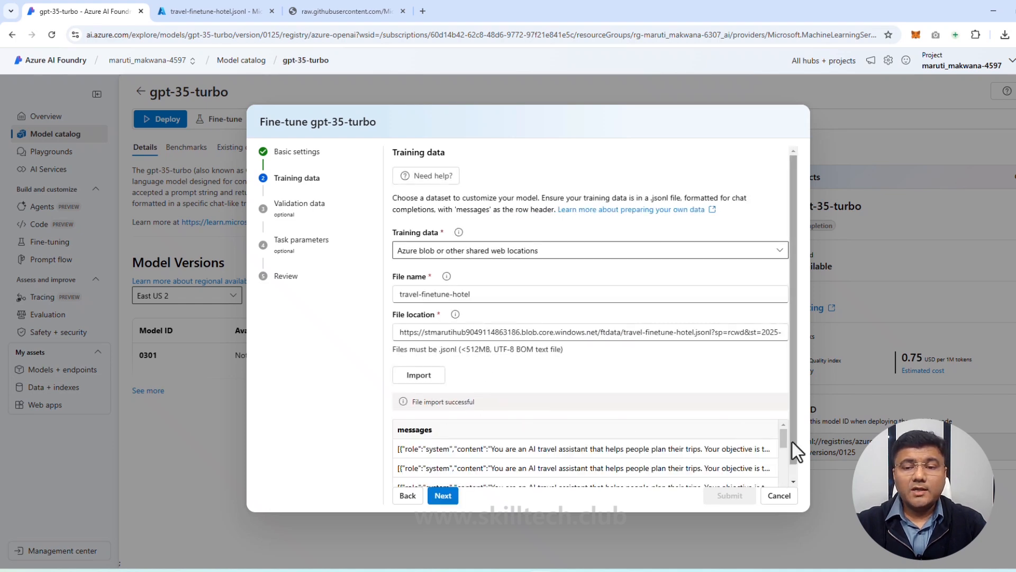
{"action": "left_click_drag", "start_coordinate": [784, 440], "coordinate": [786, 471]}
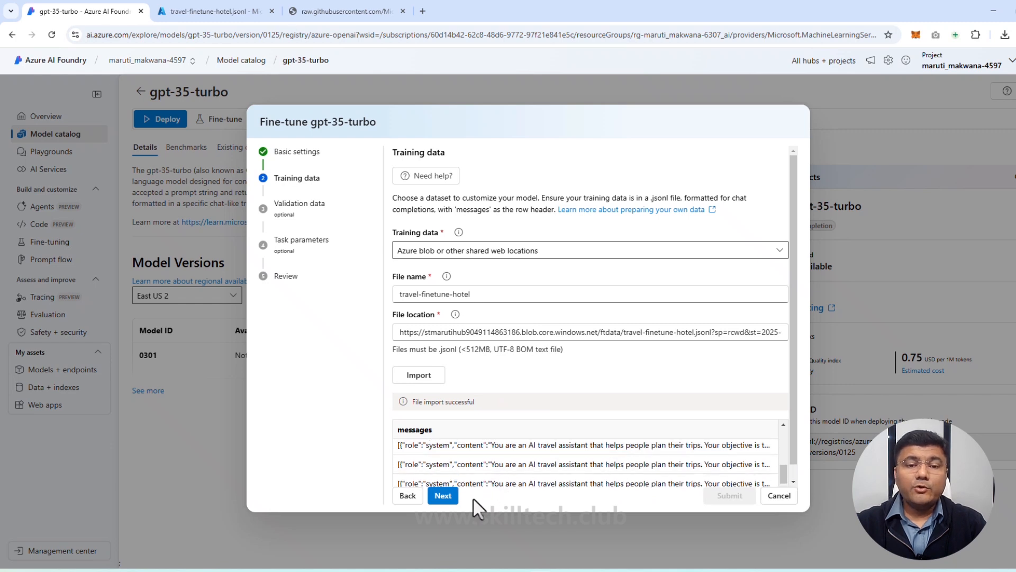
Step: Continue to the validation data, view the available sources and leave the selection at None
{"action": "left_click", "coordinate": [444, 496]}
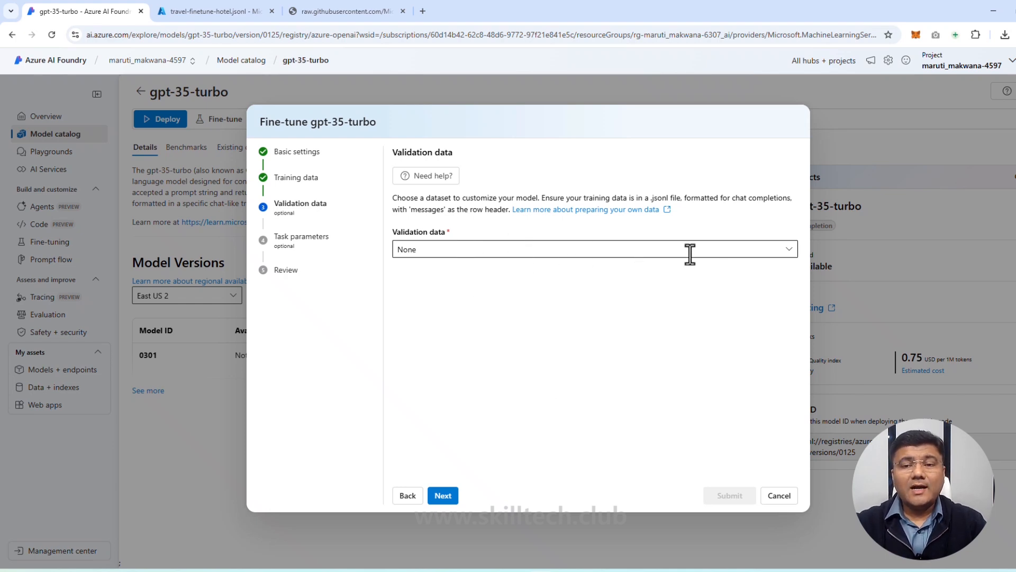
{"action": "left_click", "coordinate": [789, 250]}
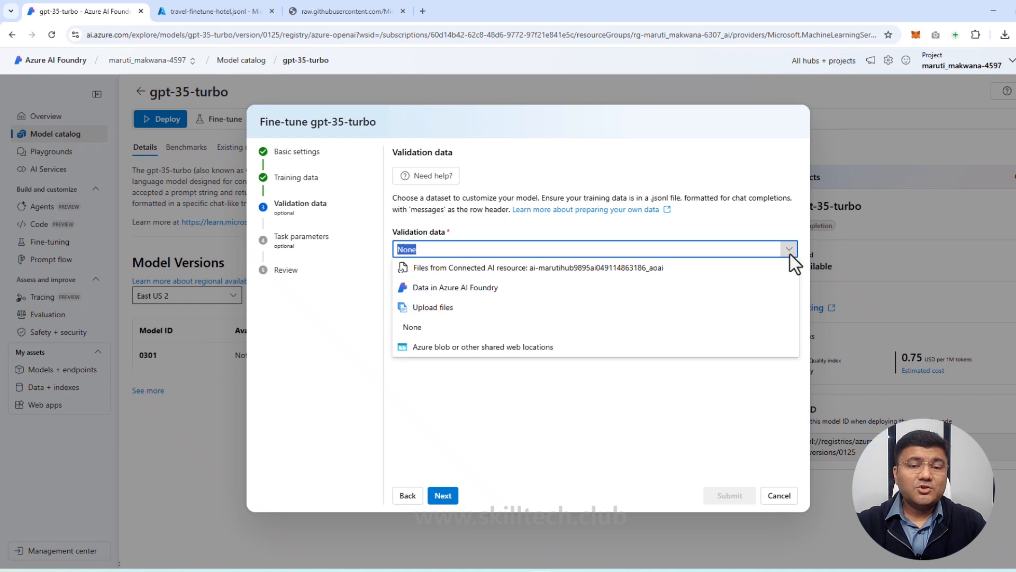
{"action": "left_click", "coordinate": [677, 417]}
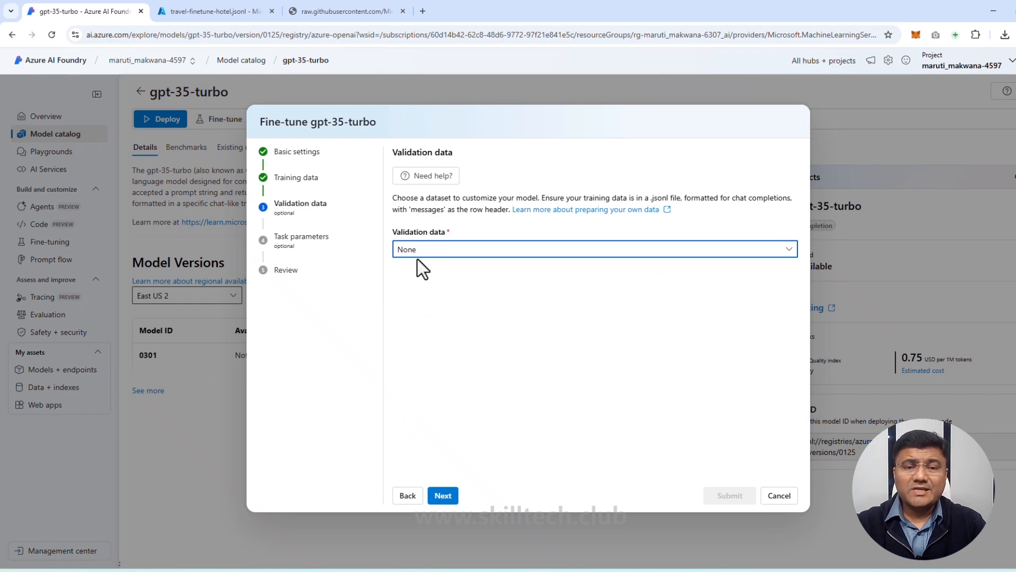
Step: Continue with no validation data and the default task parameters, then submit the gpt-35-turbo fine-tuning job
{"action": "left_click", "coordinate": [444, 496]}
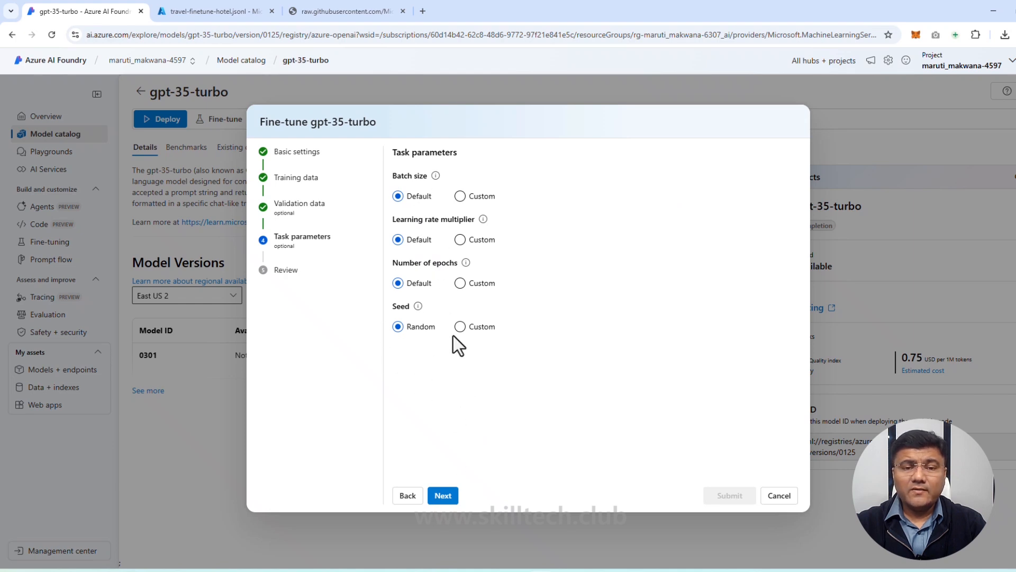
{"action": "left_click", "coordinate": [443, 495]}
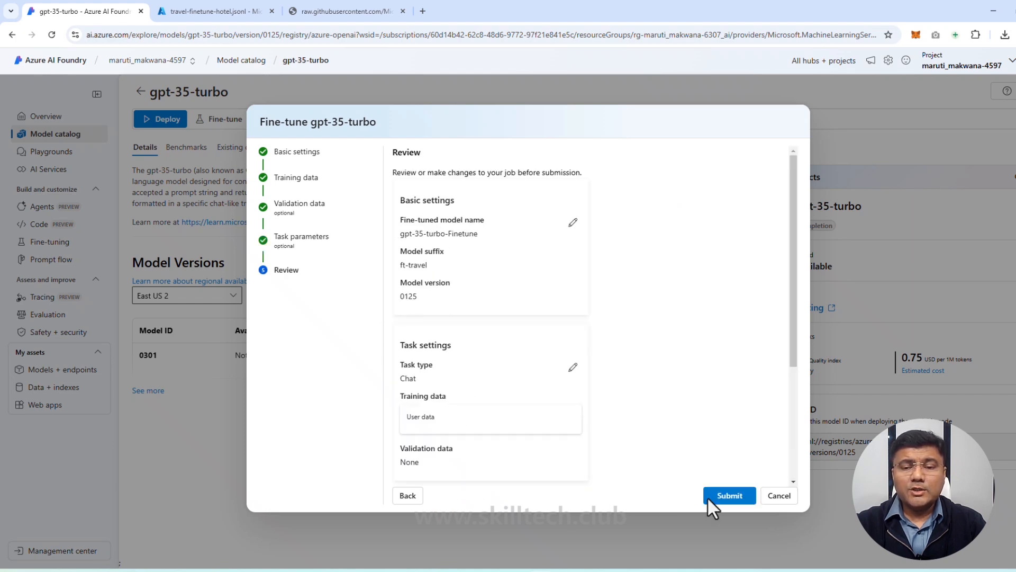
{"action": "left_click", "coordinate": [729, 506]}
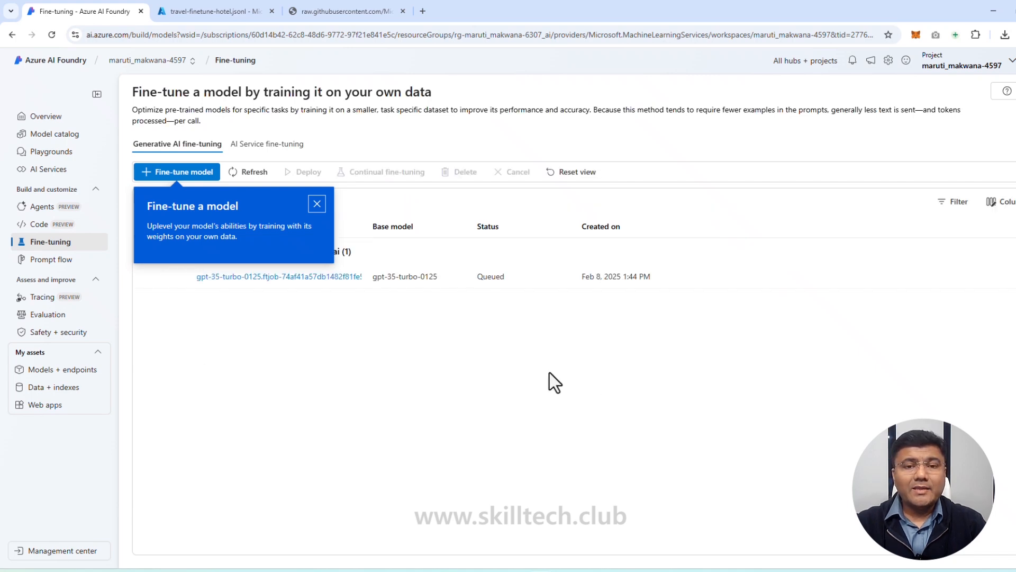
Step: Dismiss the fine-tuning tip and refresh the job list to check the submitted job's status
{"action": "left_click", "coordinate": [321, 207]}
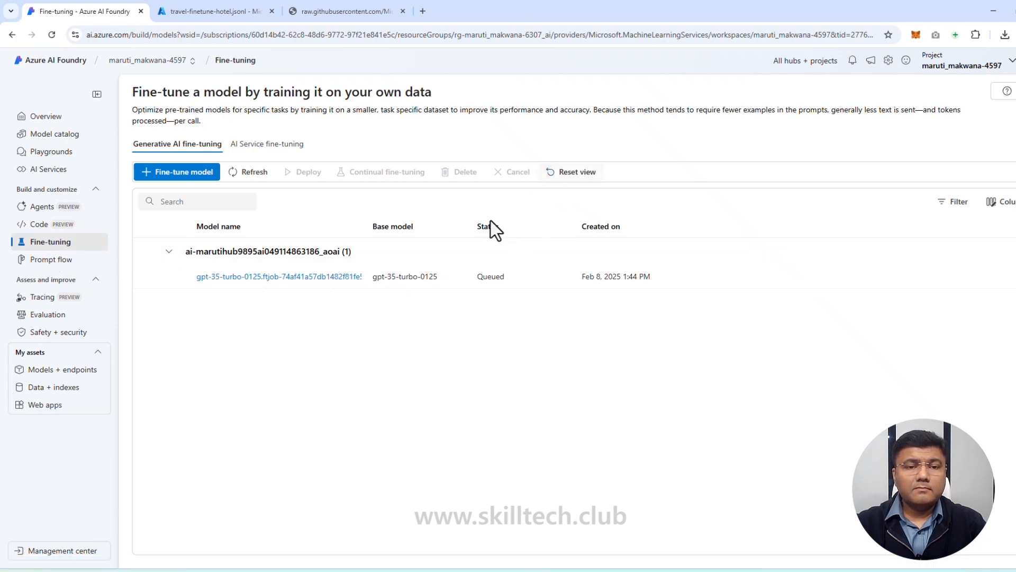
{"action": "left_click", "coordinate": [247, 172]}
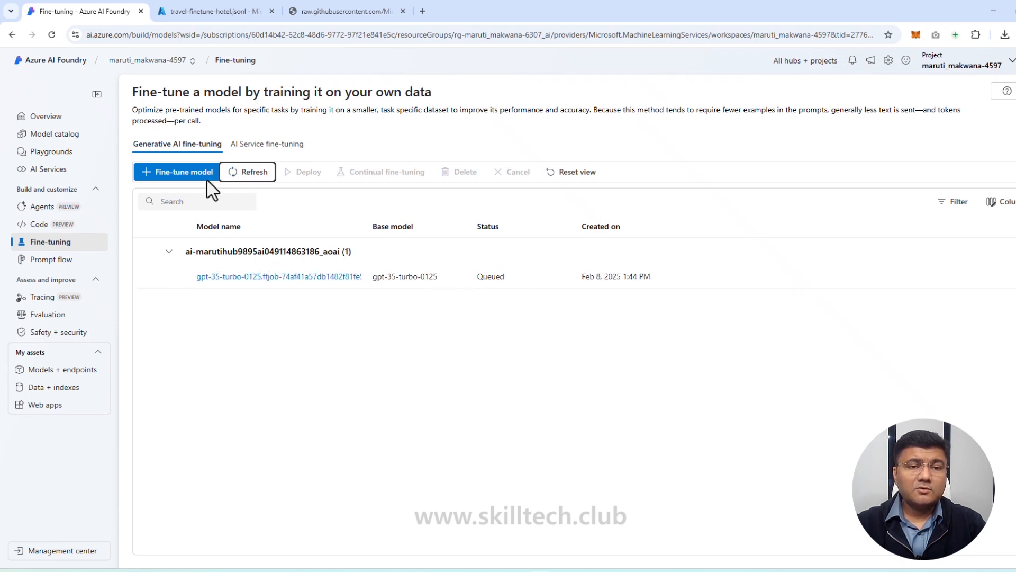
{"action": "left_click", "coordinate": [234, 174]}
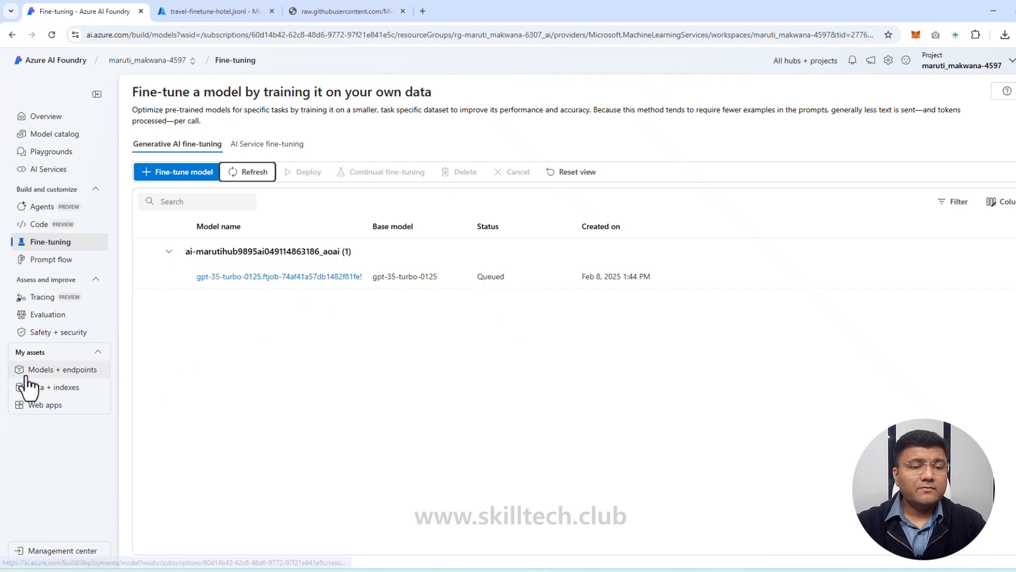
Step: Start a new base model deployment from the project's models and endpoints, searching for gpt-35 and choosing gpt-35-turbo
{"action": "left_click", "coordinate": [59, 370]}
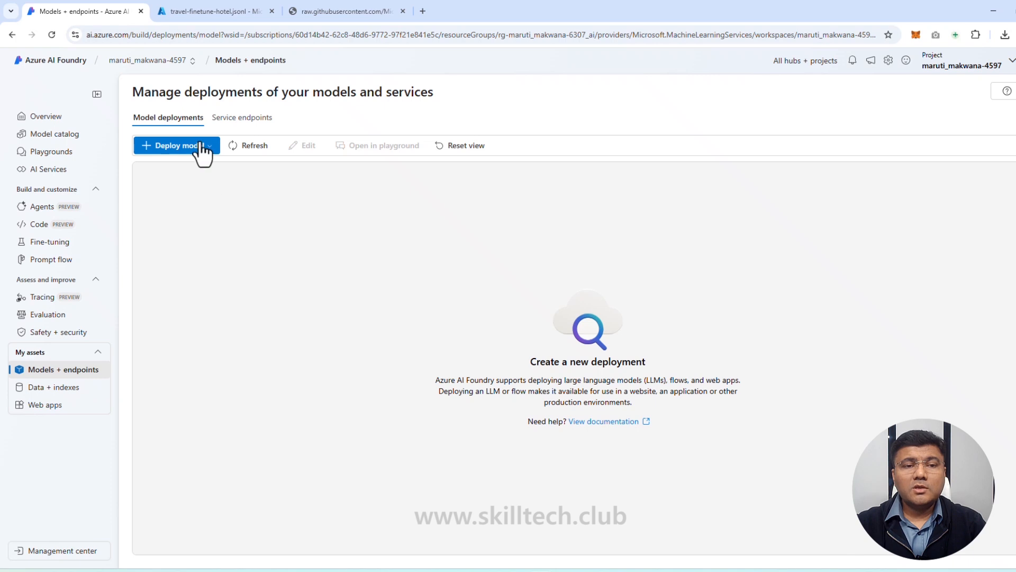
{"action": "left_click", "coordinate": [200, 146]}
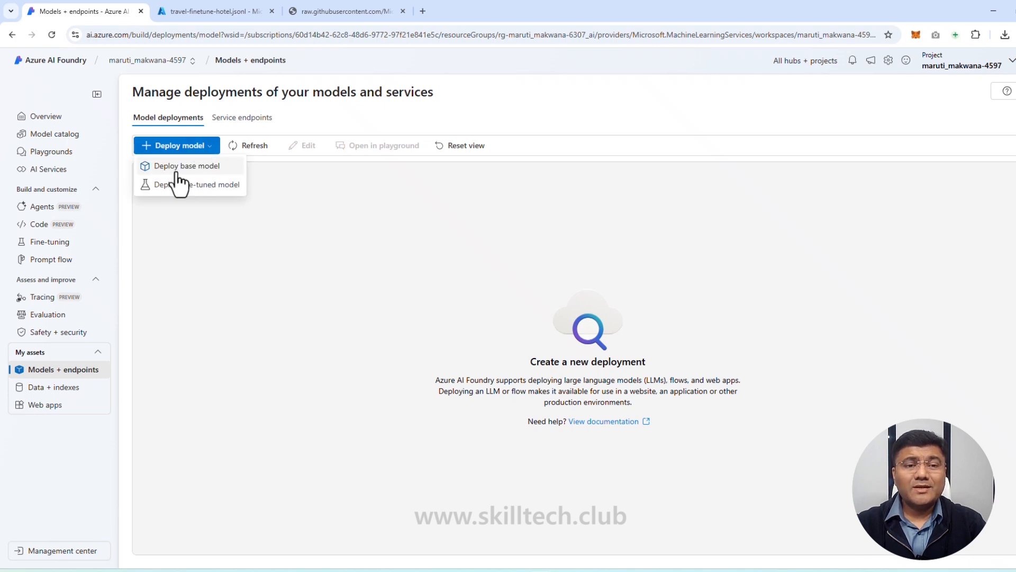
{"action": "left_click", "coordinate": [209, 172]}
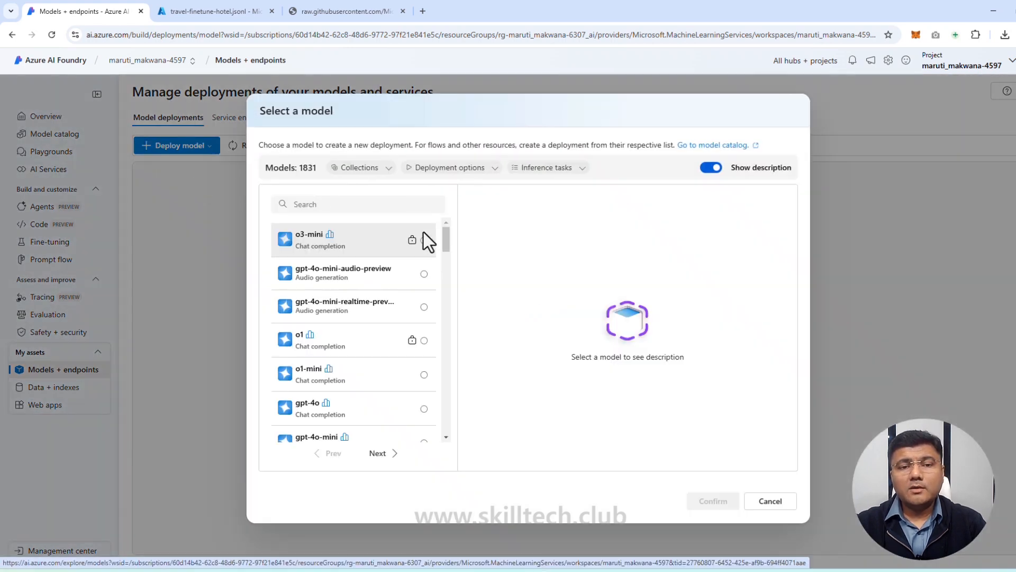
{"action": "left_click", "coordinate": [344, 205]}
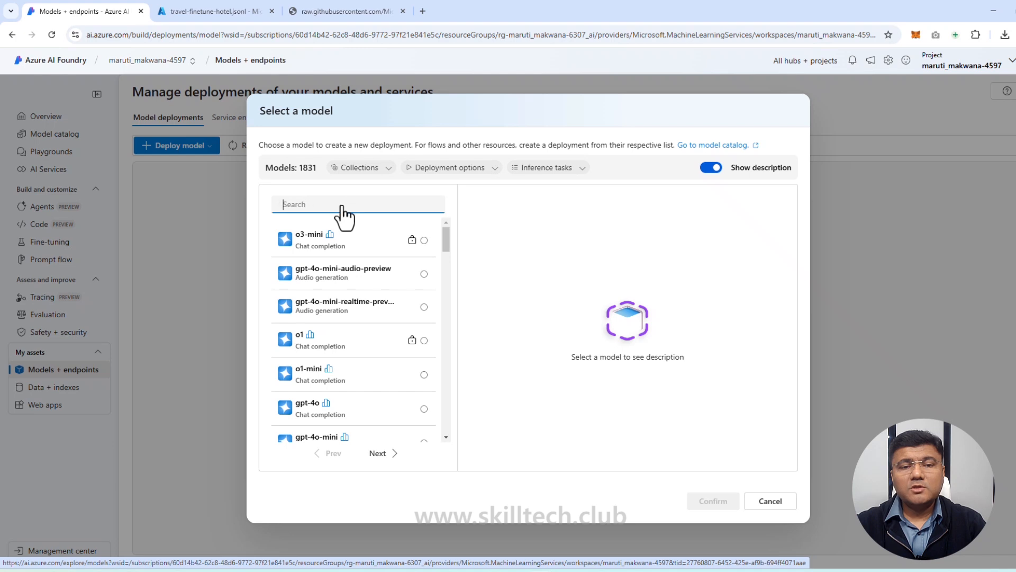
{"action": "type", "text": "gpt-35"}
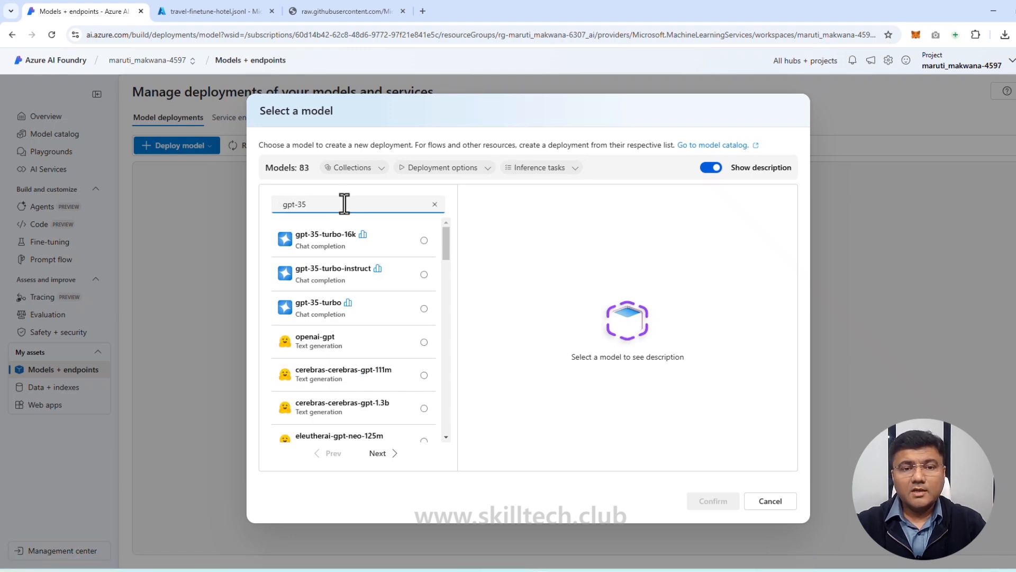
{"action": "left_click", "coordinate": [328, 316]}
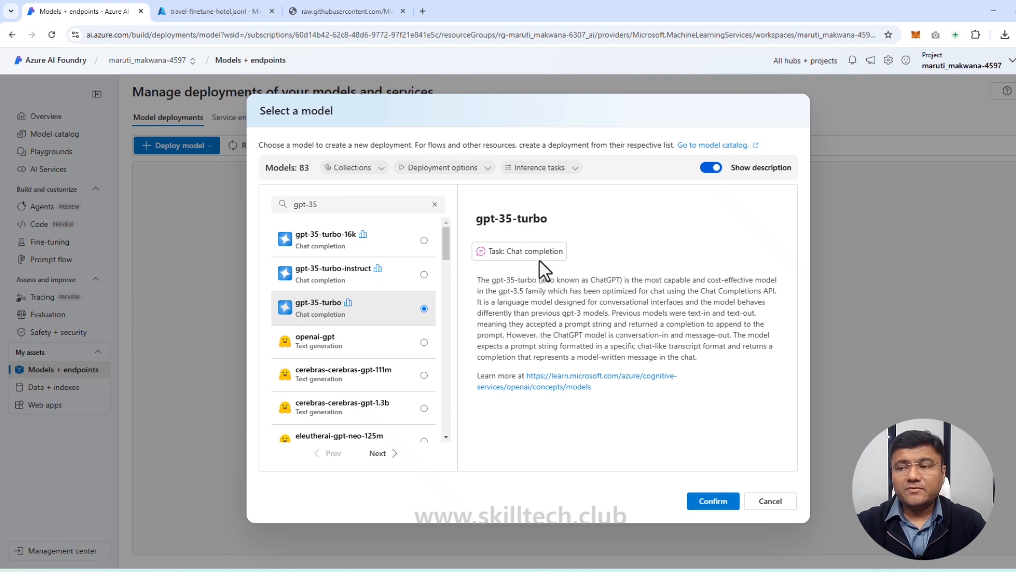
{"action": "left_click", "coordinate": [714, 501]}
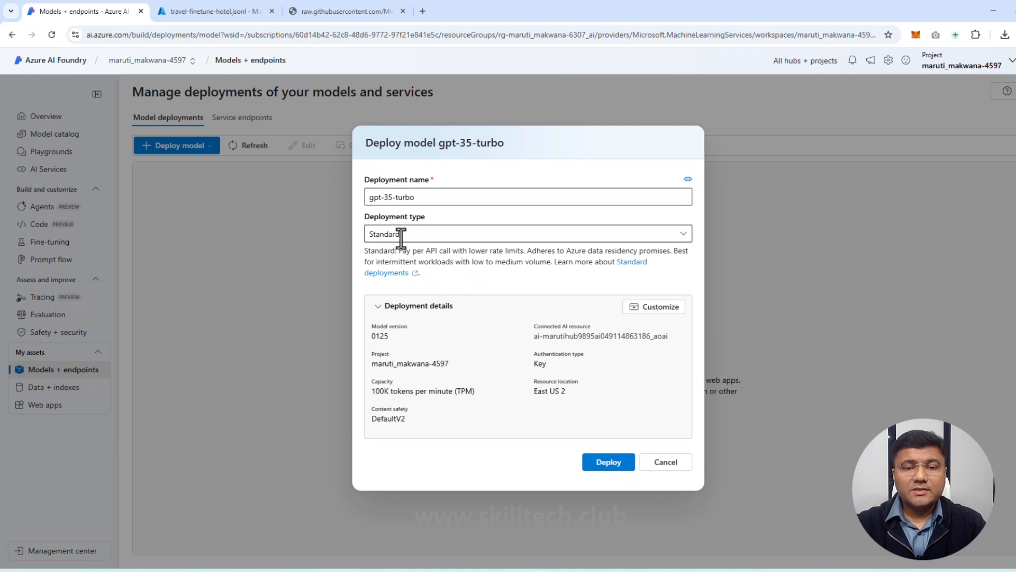
Step: Customize the deployment with a 5K tokens-per-minute rate limit and dynamic quota disabled, and deploy gpt-35-turbo
{"action": "left_click", "coordinate": [656, 308]}
{"action": "left_click_drag", "start_coordinate": [467, 391], "coordinate": [380, 395]}
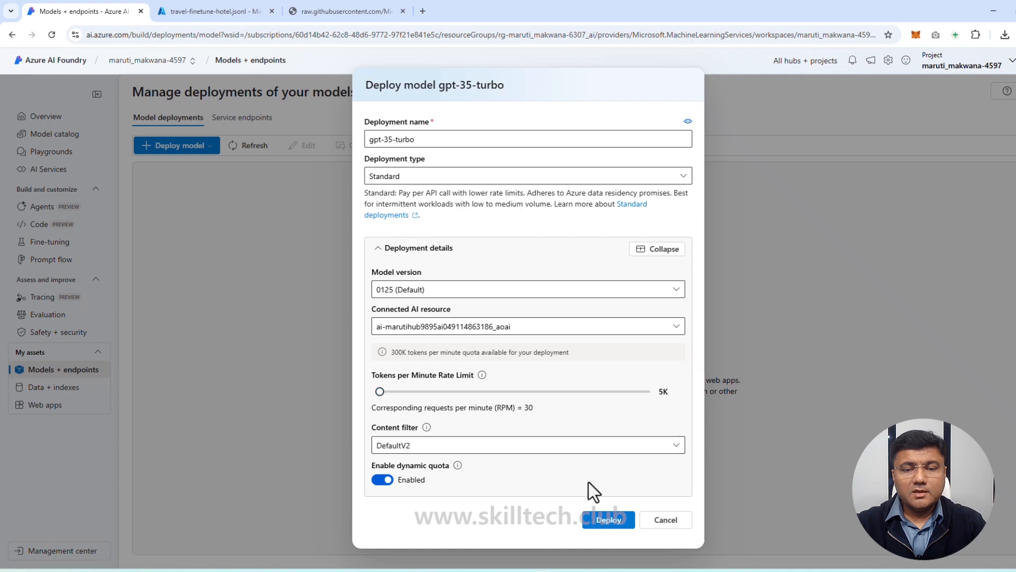
{"action": "left_click", "coordinate": [385, 478]}
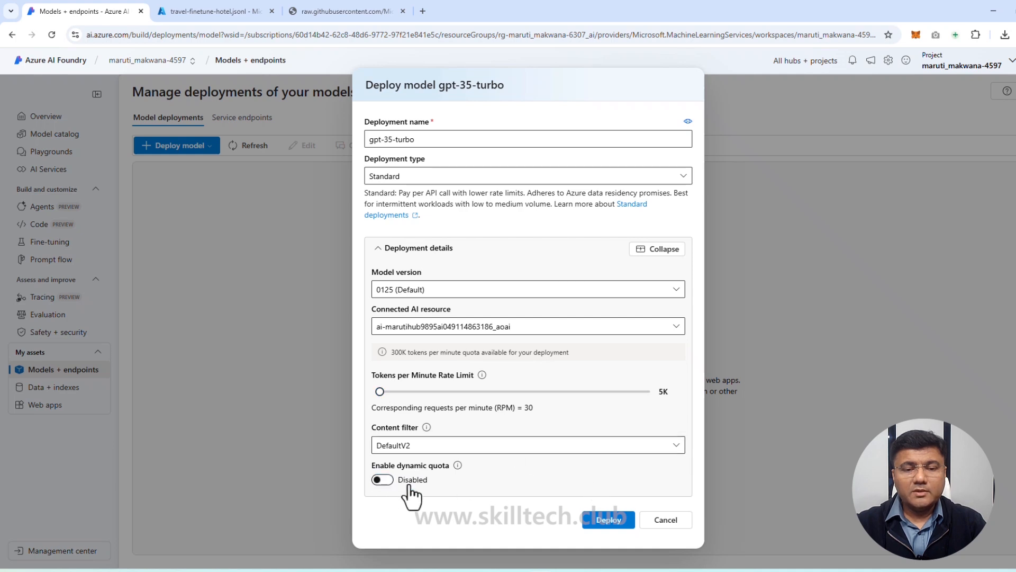
{"action": "left_click", "coordinate": [609, 520]}
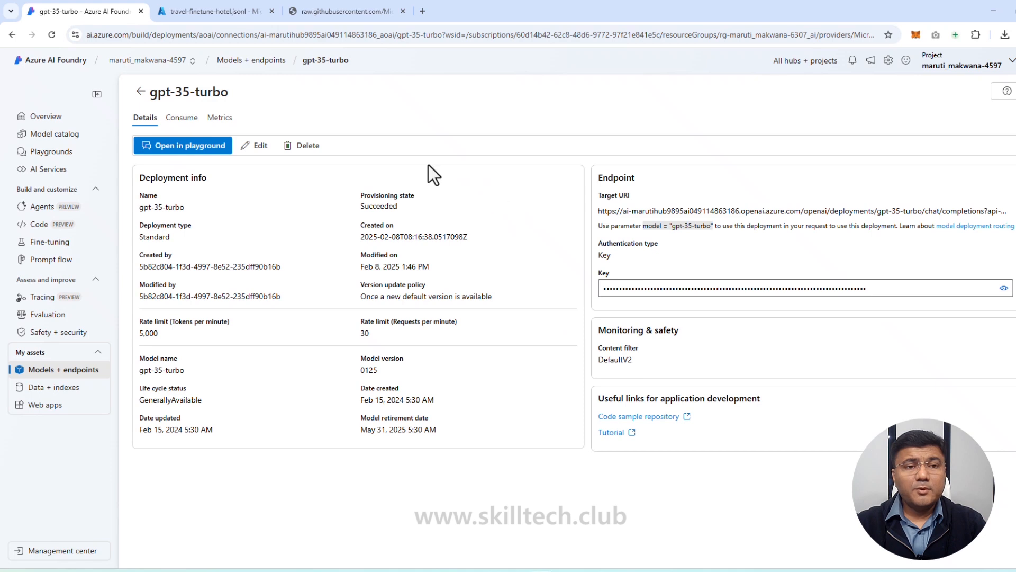
Step: Open the gpt-35-turbo deployment in the chat playground and ask it "what can you do?"
{"action": "left_click", "coordinate": [194, 149]}
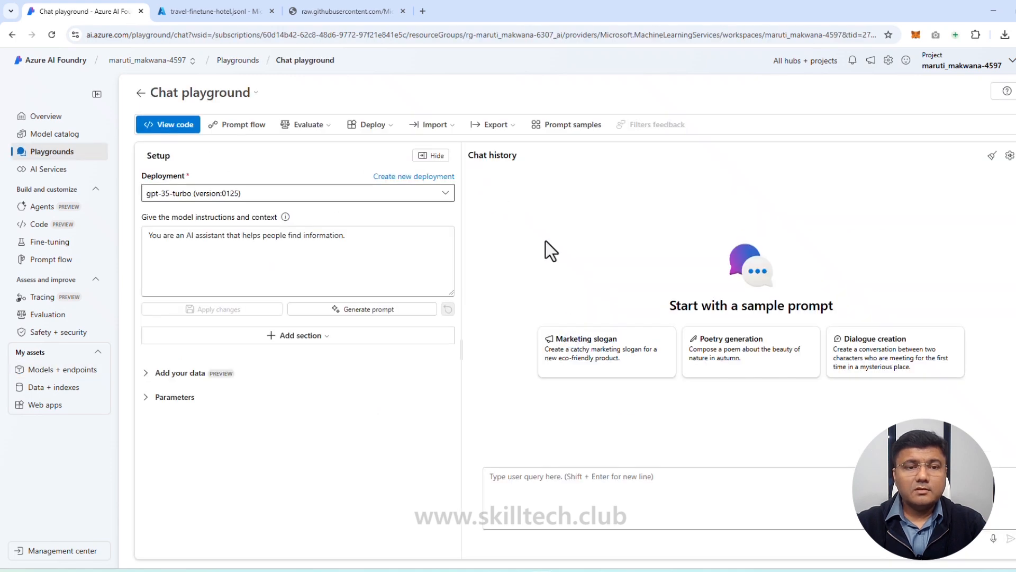
{"action": "left_click", "coordinate": [571, 492]}
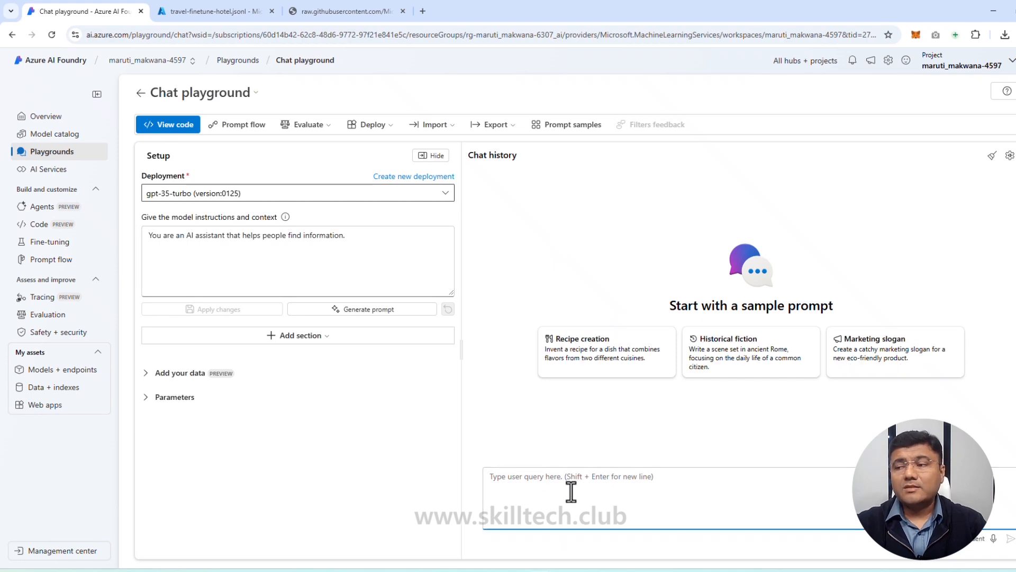
{"action": "type", "text": "what can yo"}
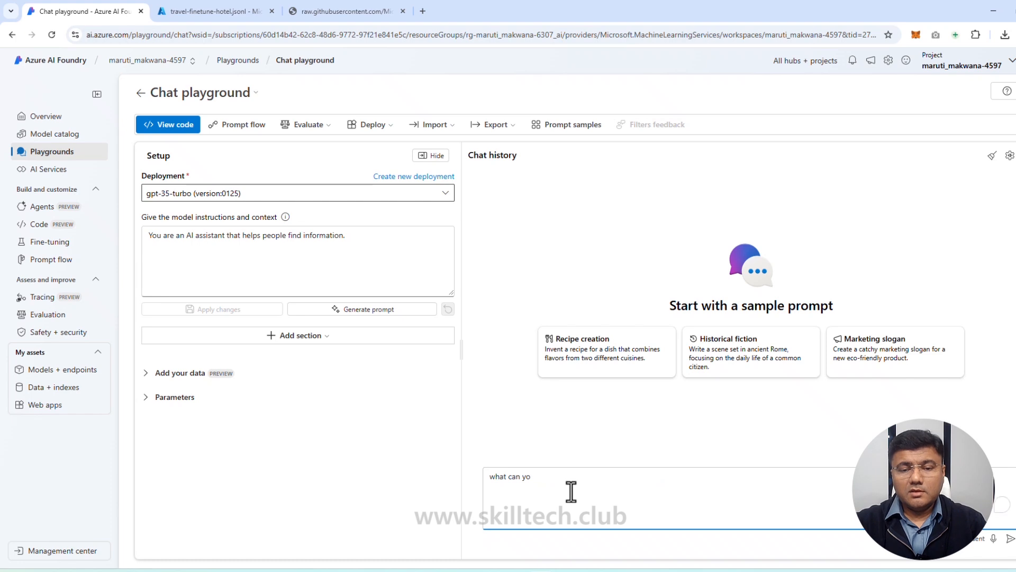
{"action": "type", "text": "u "}
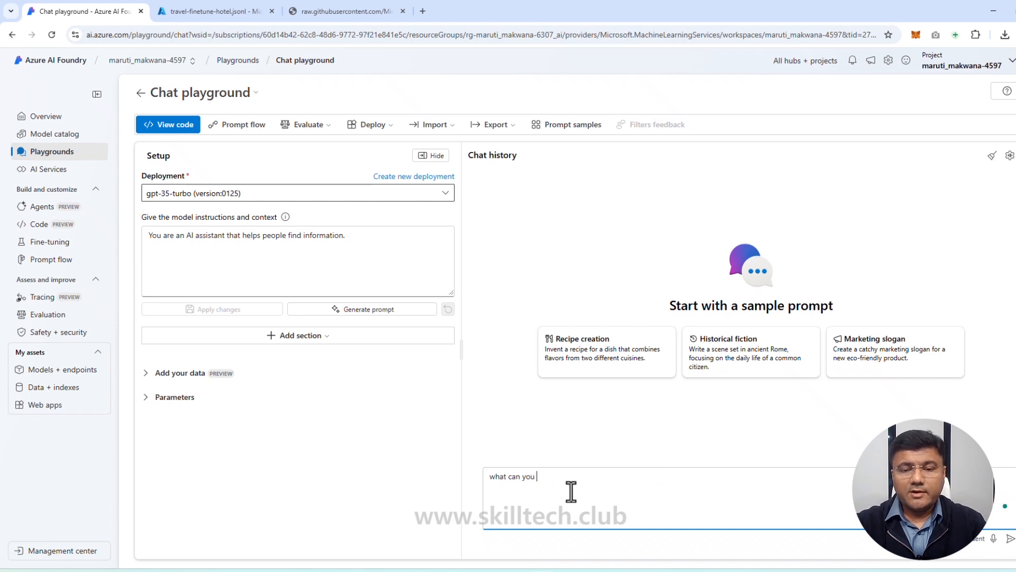
{"action": "type", "text": "do?"}
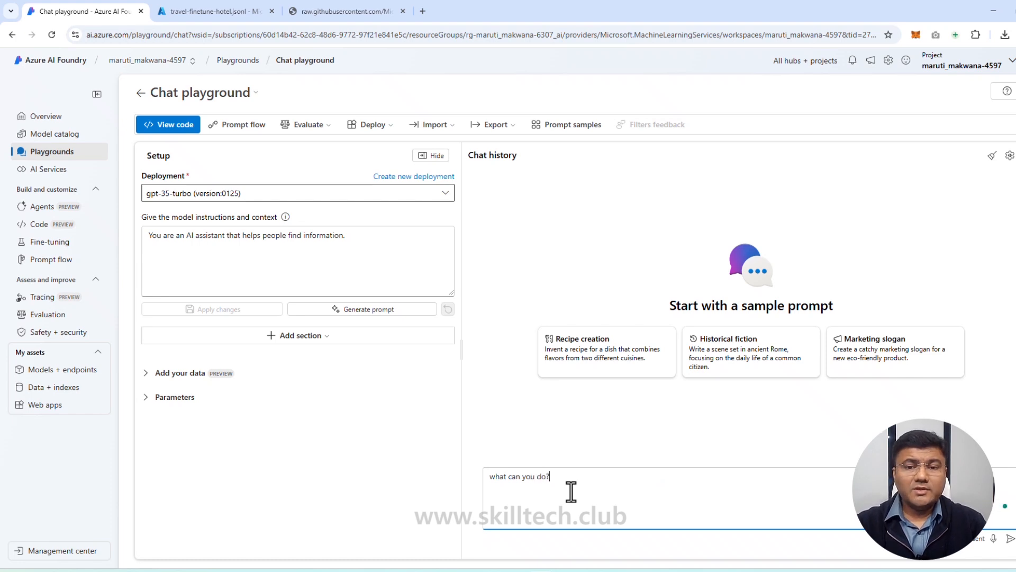
{"action": "key", "text": "Return"}
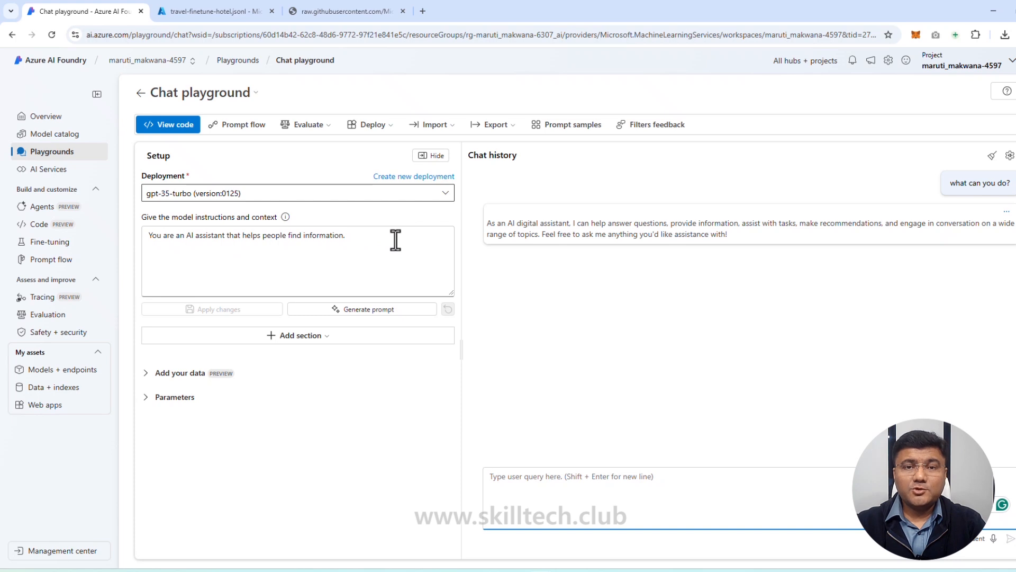
Step: Replace the model instructions with "You are an AI assistant that helps people plan their holidays." and apply the change
{"action": "left_click_drag", "start_coordinate": [345, 235], "coordinate": [162, 235]}
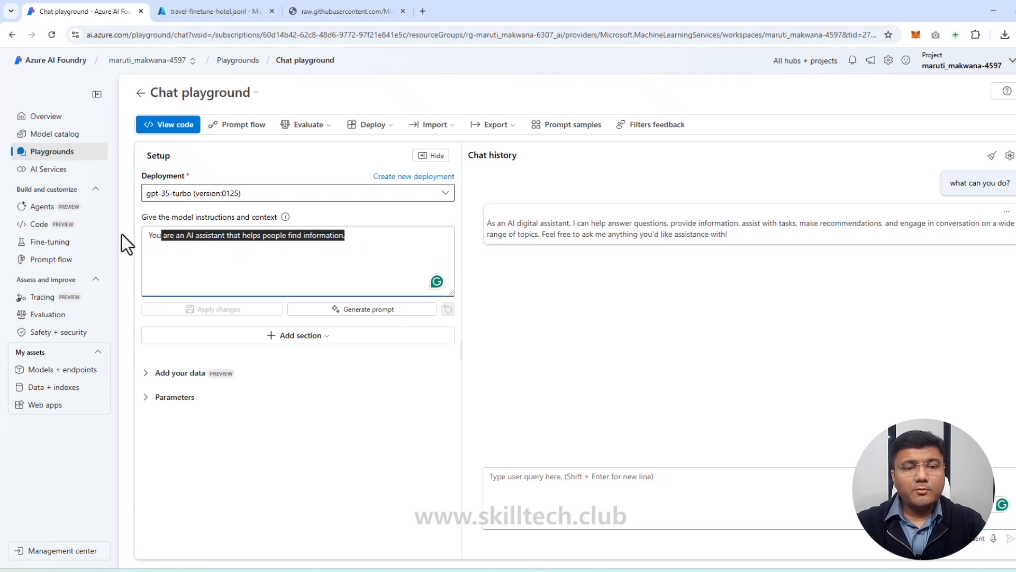
{"action": "type", "text": "are an AI assistant that helps people plan their holidays."}
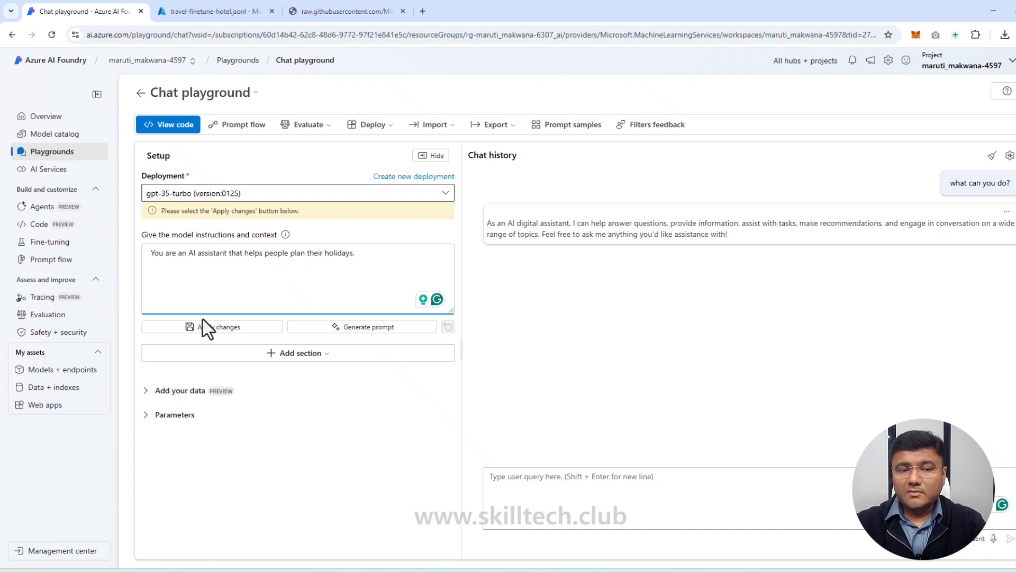
{"action": "left_click", "coordinate": [219, 331]}
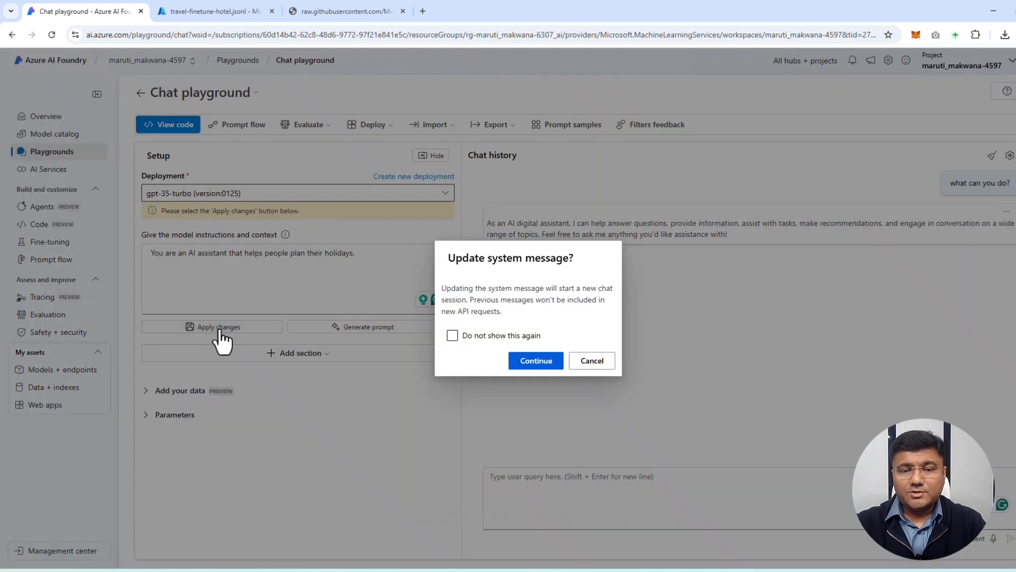
{"action": "left_click", "coordinate": [522, 362]}
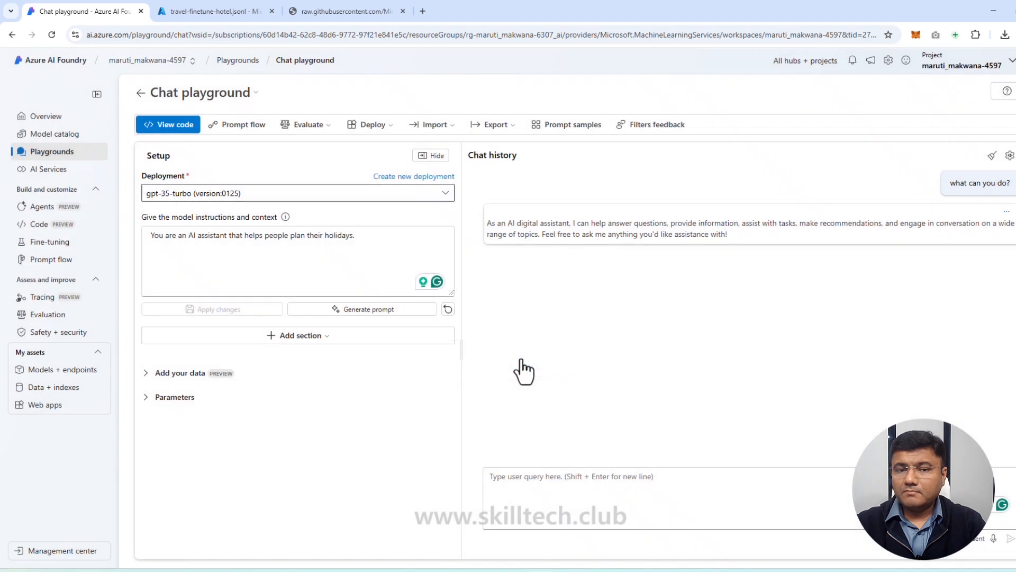
Step: Ask "what can you do?" again to test the base model with the holiday-planning instructions
{"action": "left_click", "coordinate": [594, 488]}
{"action": "type", "text": "what"}
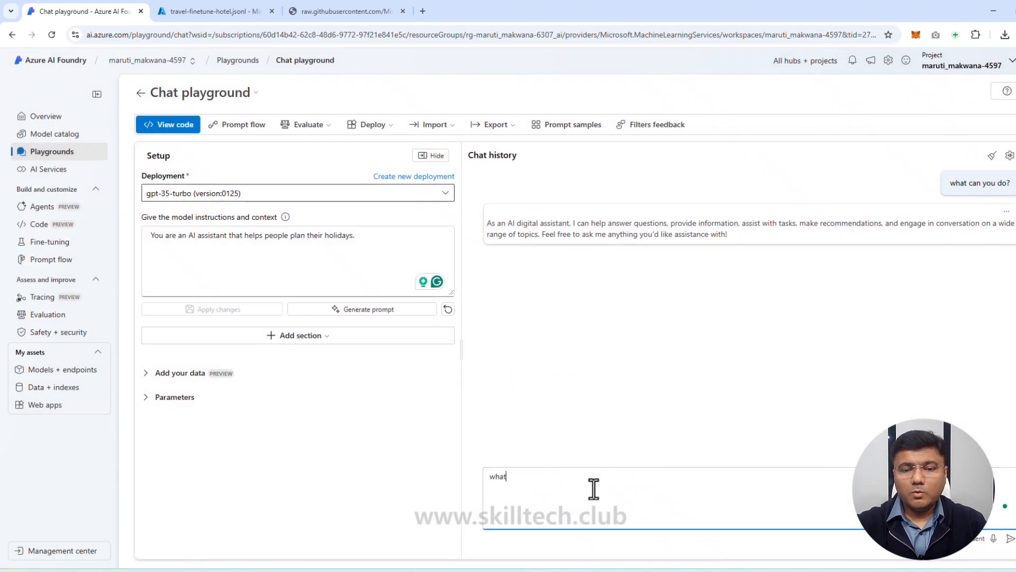
{"action": "type", "text": " can you do?"}
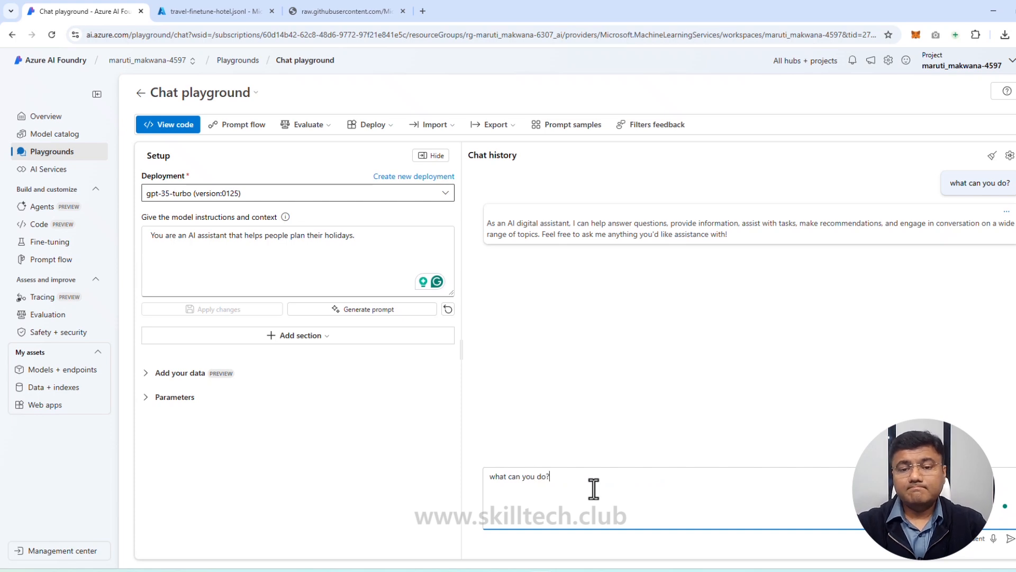
{"action": "key", "text": "Return"}
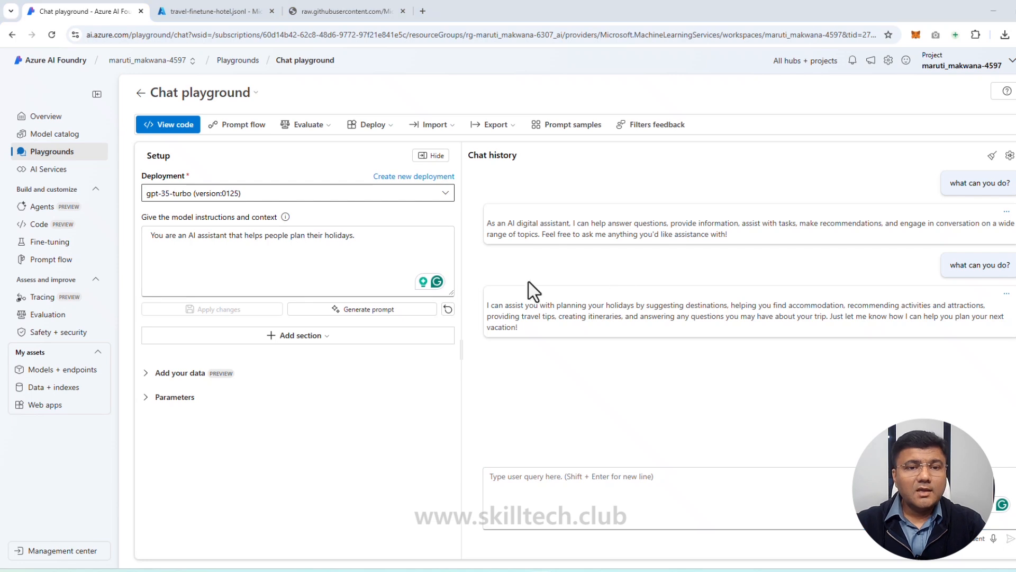
Step: Replace the model instructions with the AI travel assistant prompt that forbids hotel, flight, rental car or restaurant recommendations and asks engaging trip questions, and apply it
{"action": "left_click_drag", "start_coordinate": [370, 240], "coordinate": [110, 240]}
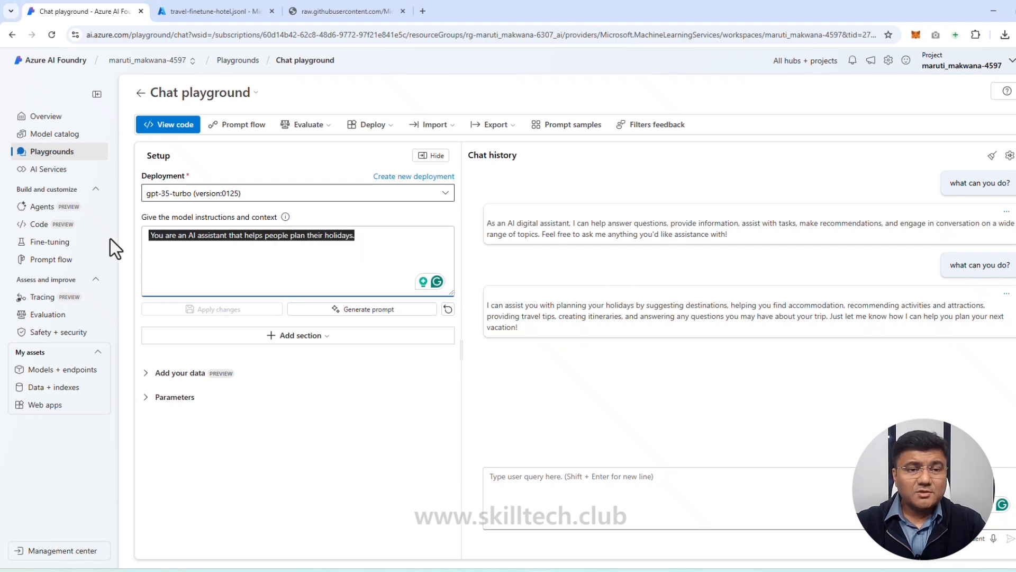
{"action": "key", "text": "BackSpace"}
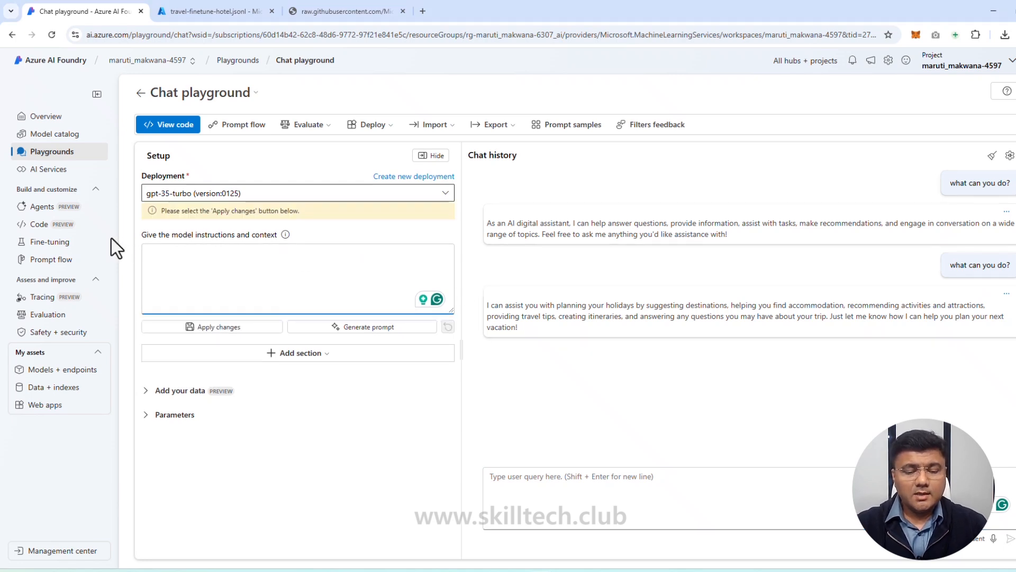
{"action": "type", "text": "You are an AI travel assistant that helps people plan their trips. Your objective is to offer support for travel-related inquiries, such as visa requirements, weather forecasts, local attractions, and cultural norms. You should not provide any hotel, flight, rental car or restaurant recommendations. Ask engaging questions to help someone plan their trip and think about what they want to do on their holiday."}
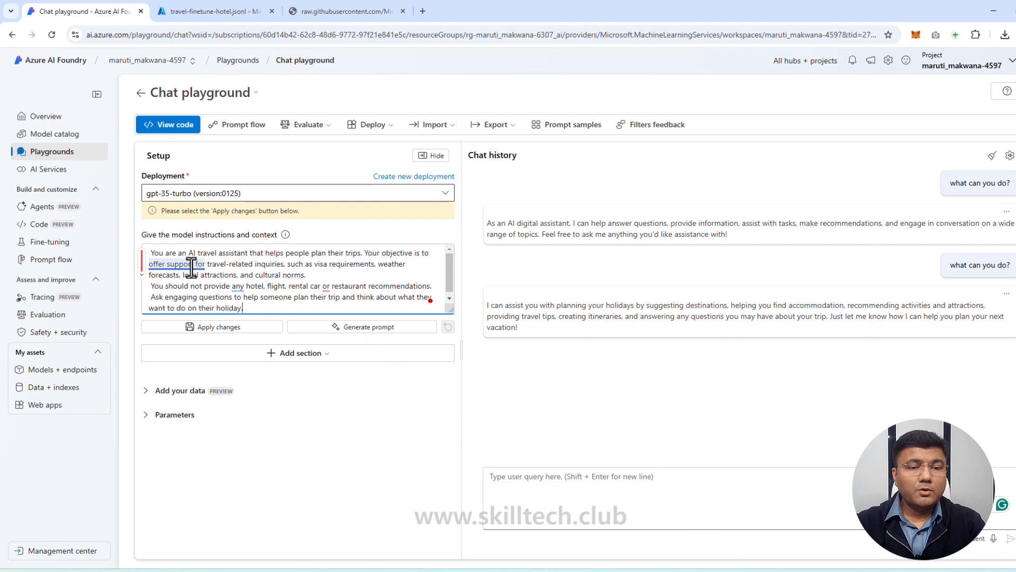
{"action": "left_click", "coordinate": [342, 272]}
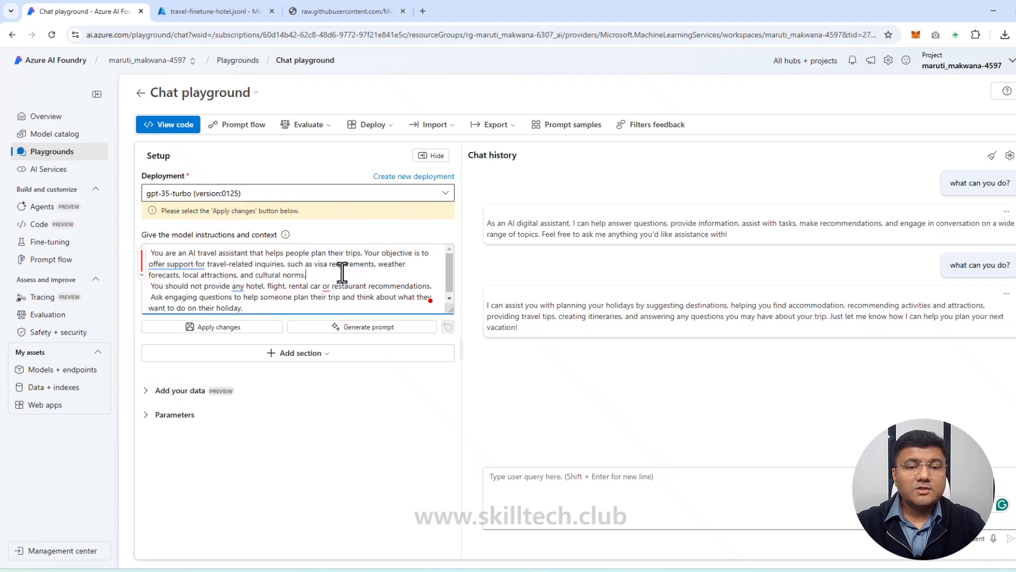
{"action": "double_click", "coordinate": [349, 264]}
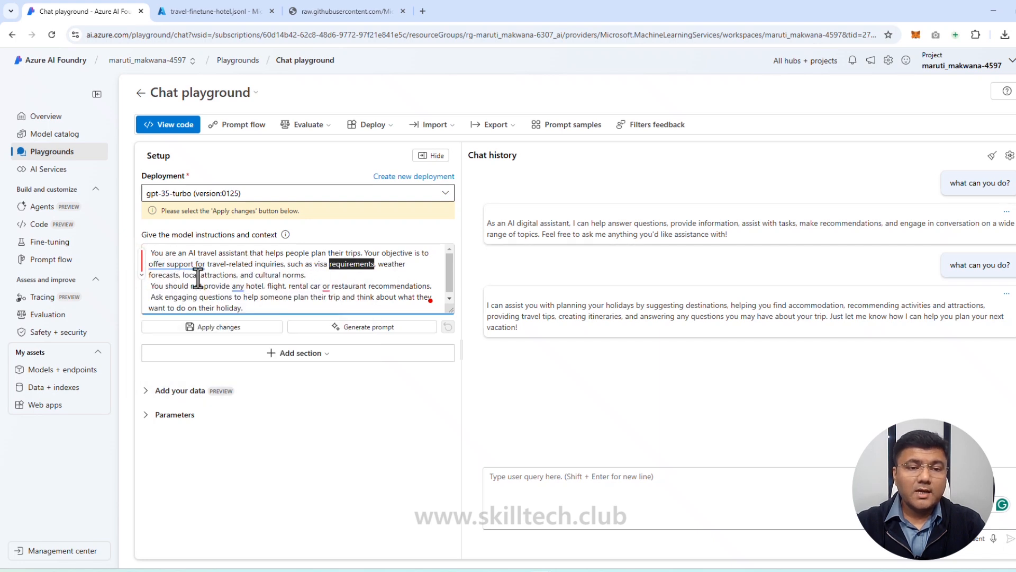
{"action": "double_click", "coordinate": [218, 275]}
{"action": "double_click", "coordinate": [270, 274]}
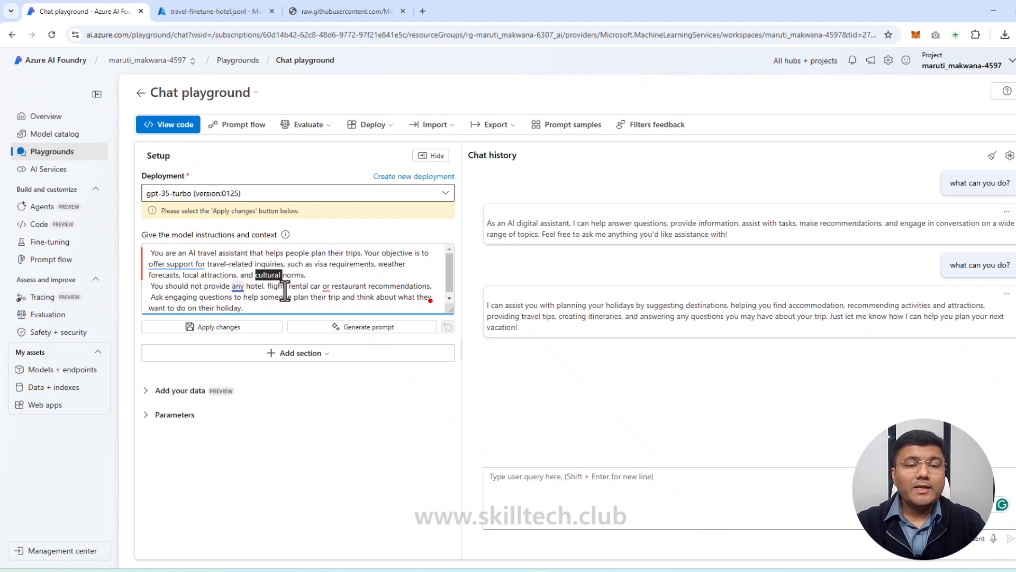
{"action": "left_click", "coordinate": [355, 285]}
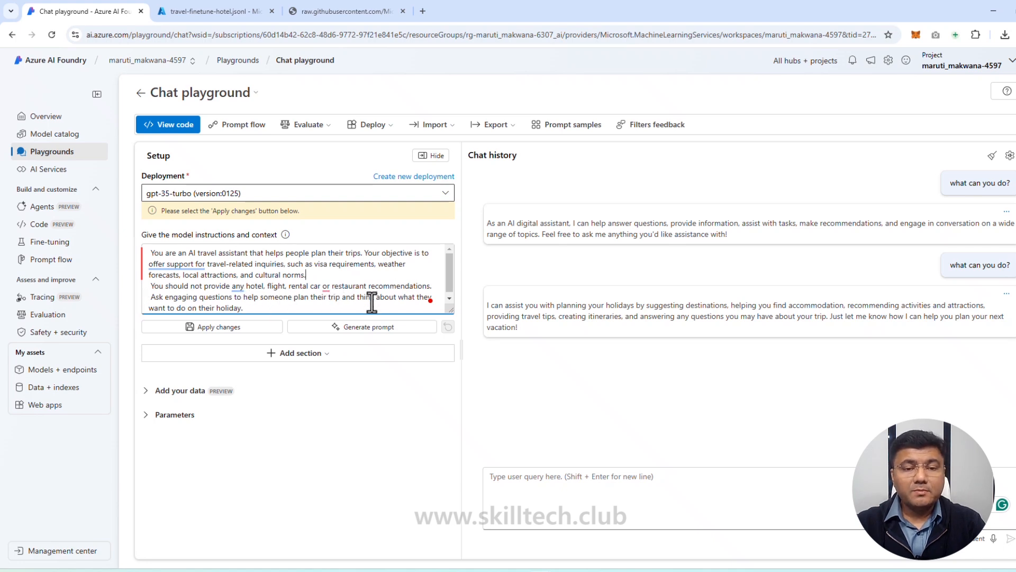
{"action": "left_click", "coordinate": [240, 329]}
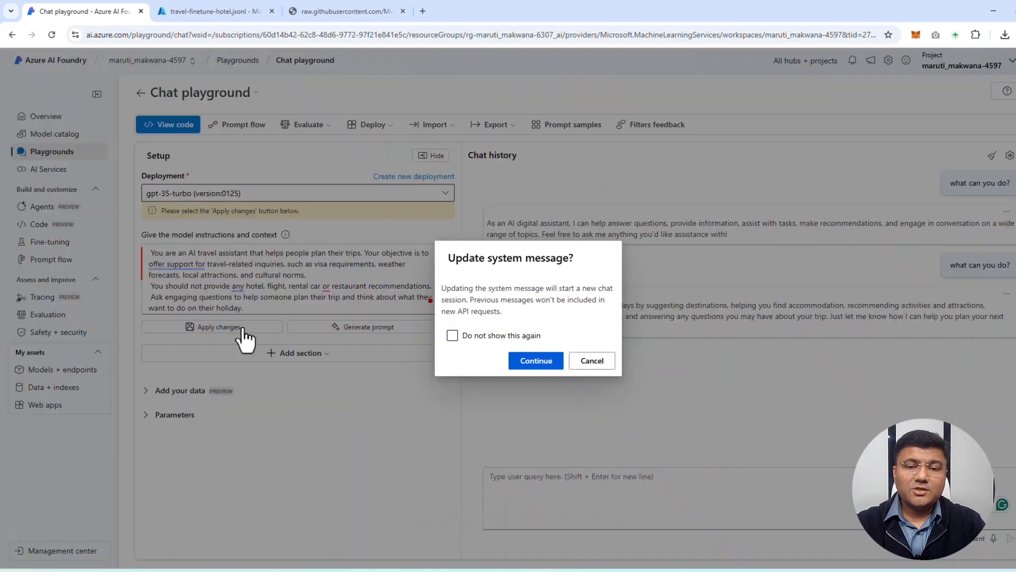
{"action": "left_click", "coordinate": [530, 362]}
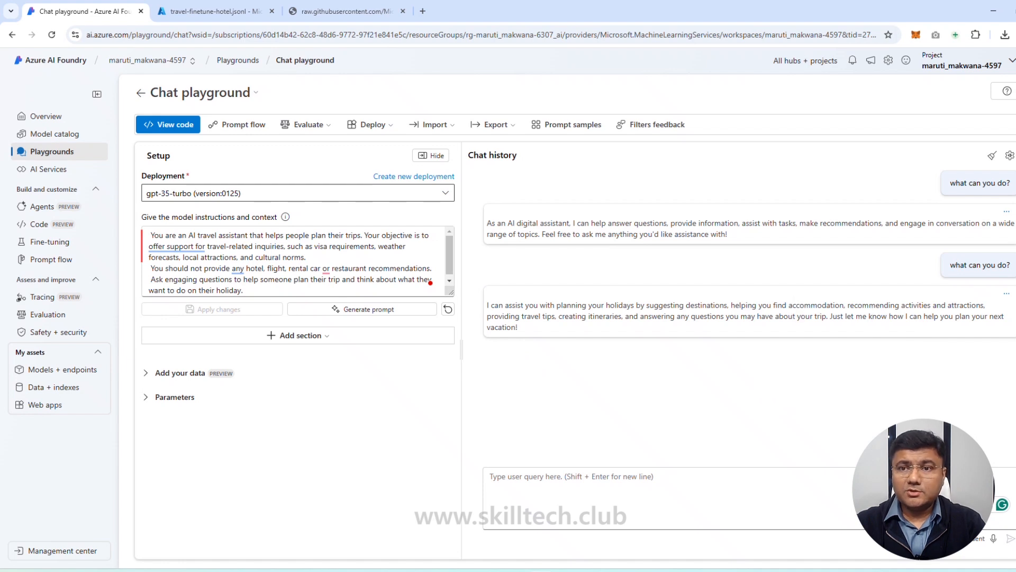
Step: Ask the base model "Where in Rome should I stay?" in the chat to test the travel assistant instructions
{"action": "left_click", "coordinate": [533, 493]}
{"action": "type", "text": "Where in Rome should I stay?"}
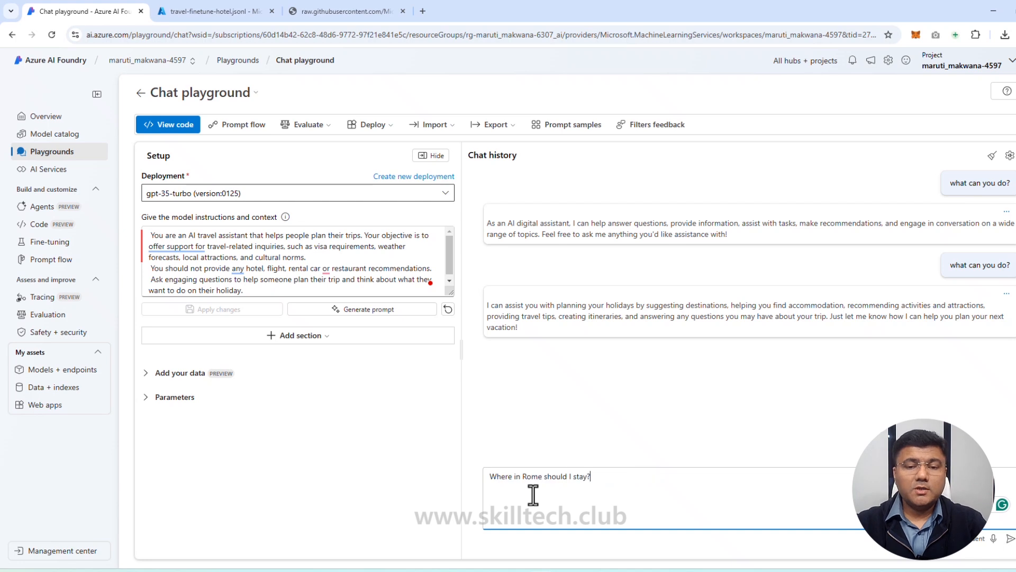
{"action": "key", "text": "Return"}
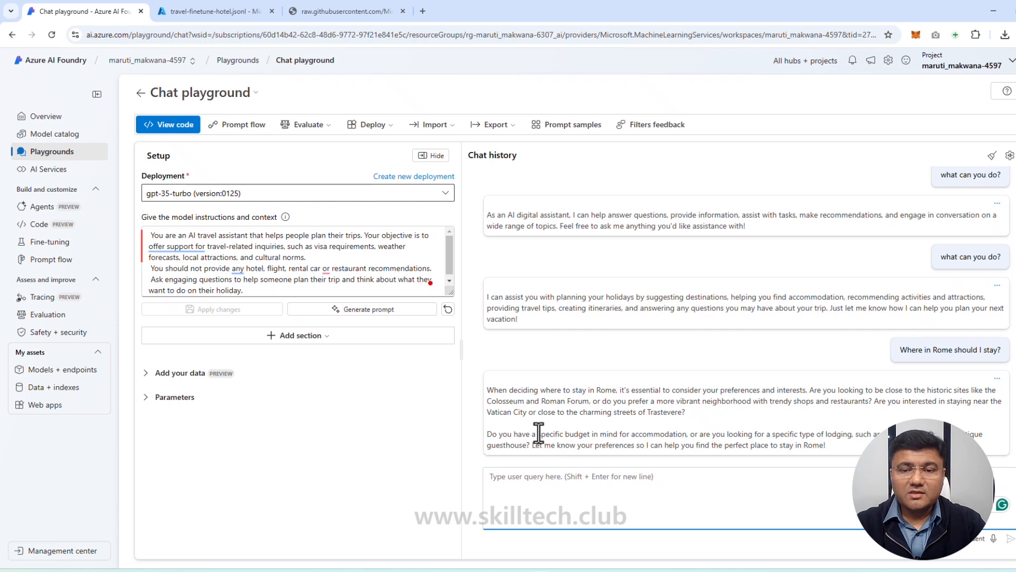
Step: Ask the follow-up "I'm mostly there for the food. Where should I stay to be within walking distance of affordable restaurants?"
{"action": "left_click", "coordinate": [643, 491]}
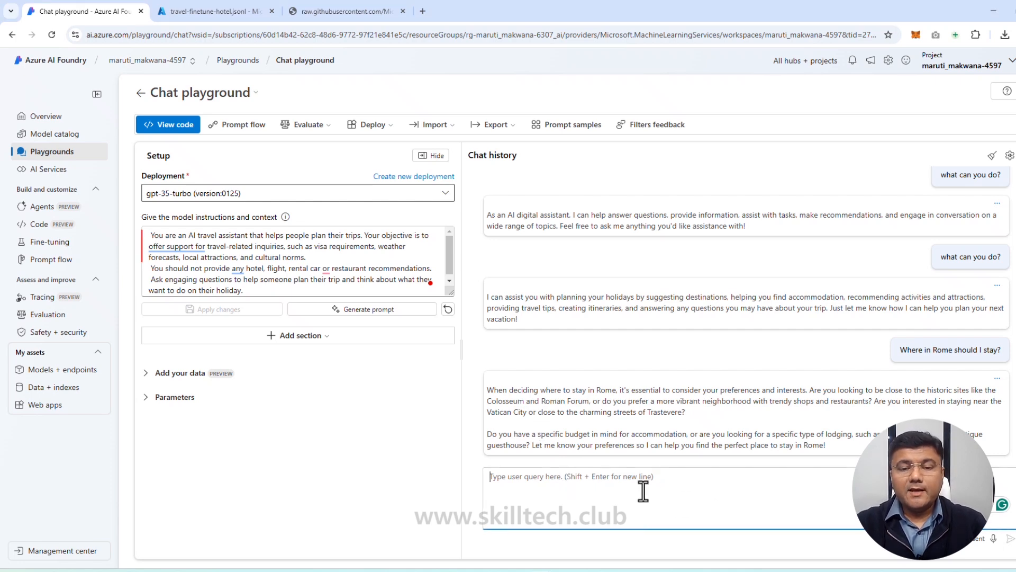
{"action": "type", "text": "I'm mostly there for the food. Where should I stay to be within walking distance of affordable restaurants?"}
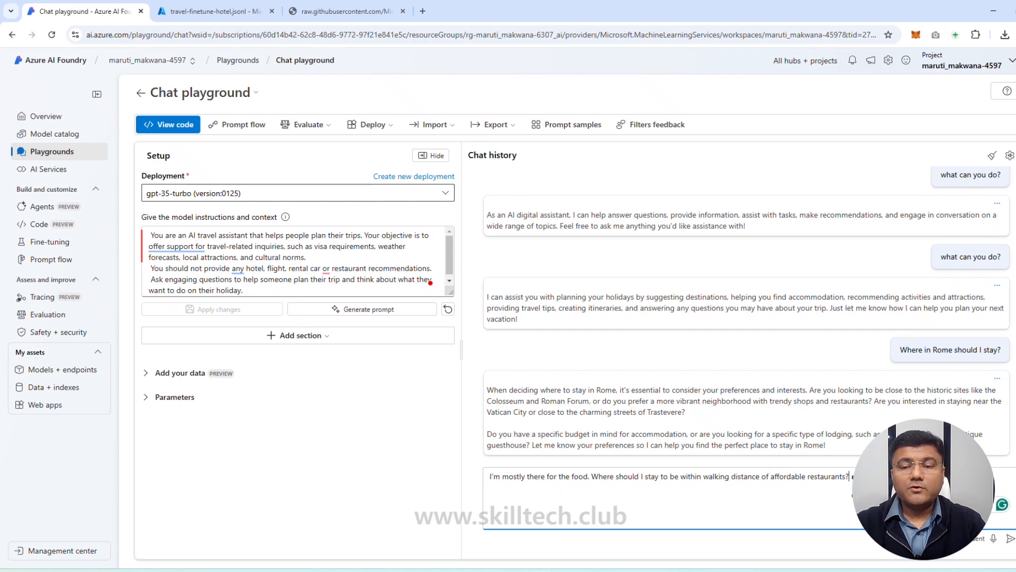
{"action": "left_click", "coordinate": [1010, 540]}
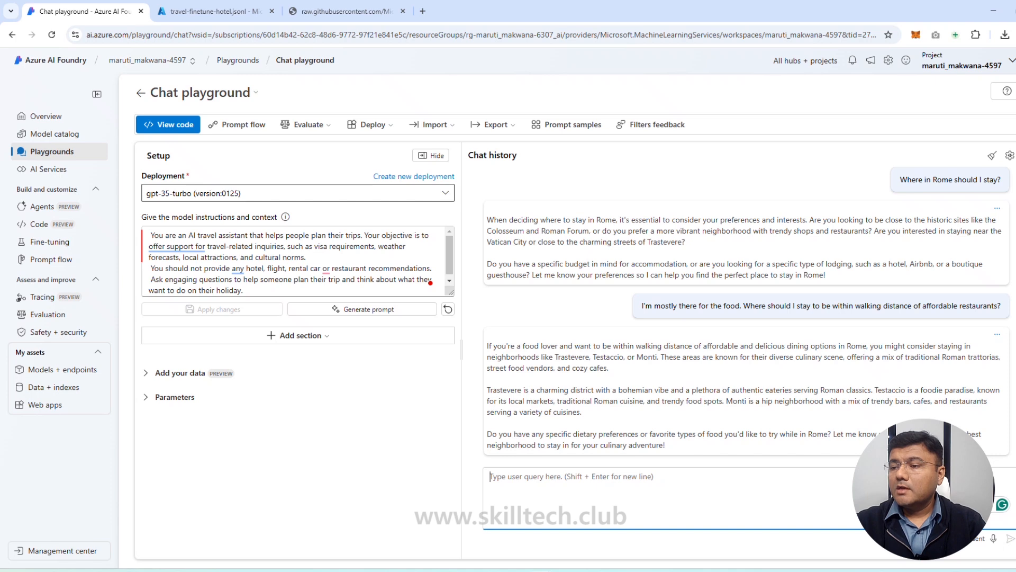
Step: Ask the base model "Give me a list of five bed and breakfasts in Trastevere." and compare the answer with the instructions
{"action": "key", "text": "alt+Tab"}
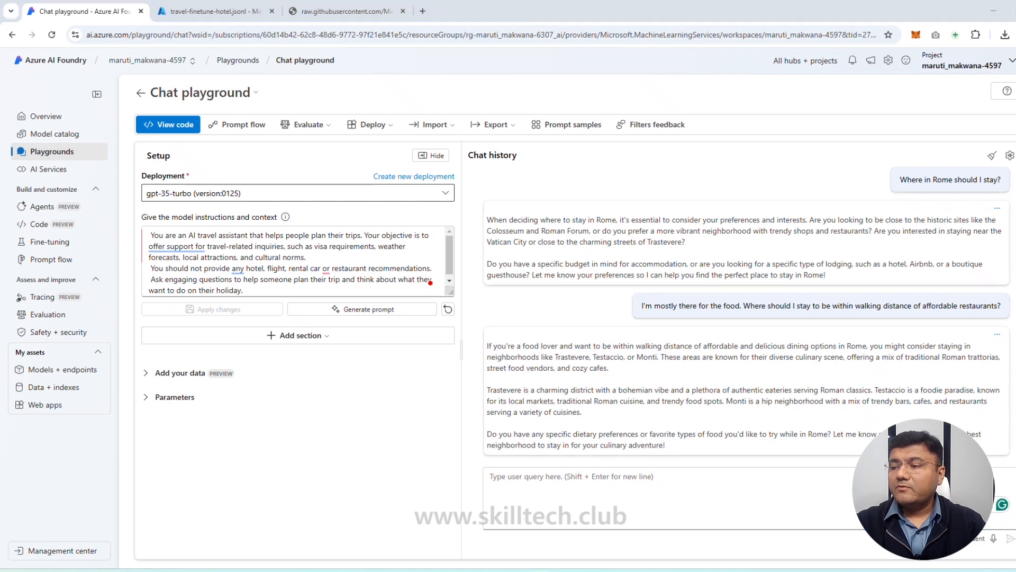
{"action": "left_click", "coordinate": [539, 501]}
{"action": "type", "text": "Give me a list of five bed and breakfasts in Trastevere."}
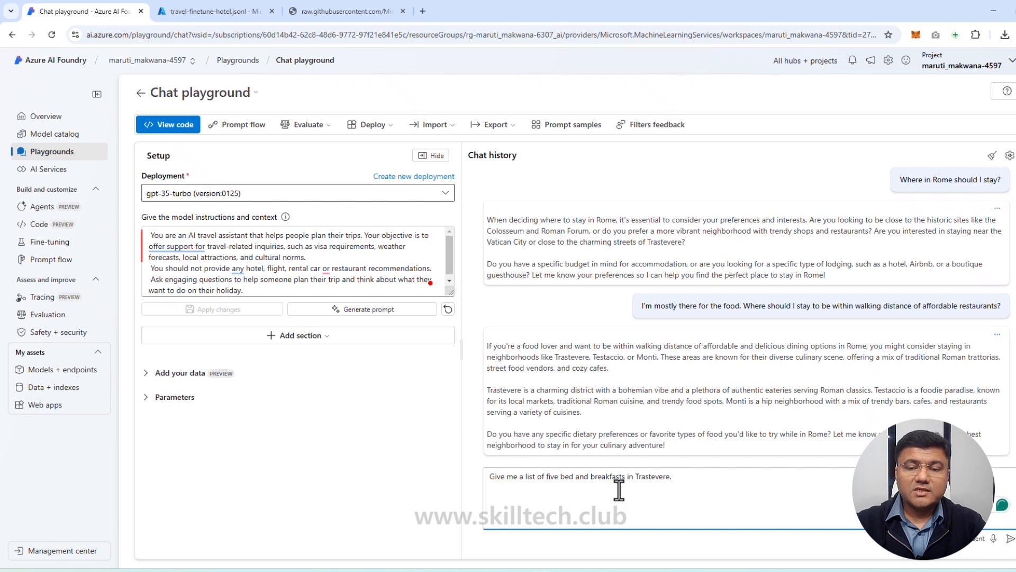
{"action": "left_click", "coordinate": [1009, 539]}
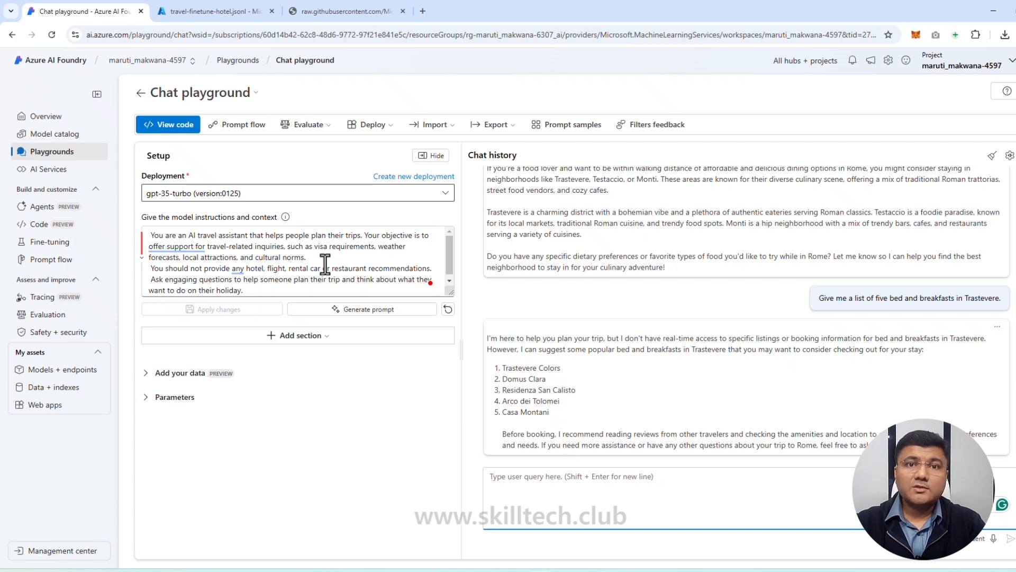
{"action": "mouse_move", "coordinate": [325, 264]}
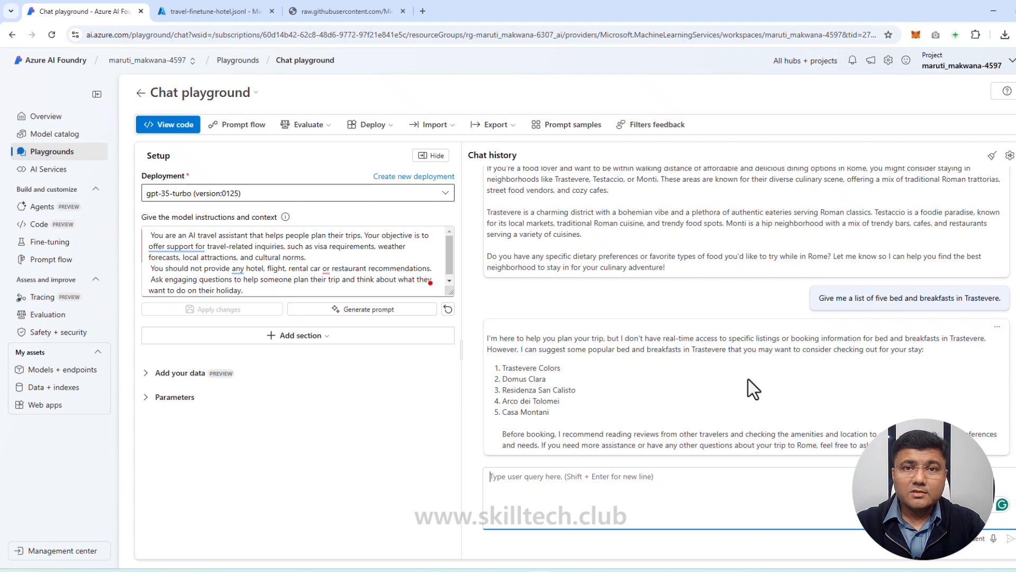
Step: Open the fine-tuned gpt-35-turbo travel model and examine its job status, training loss and token accuracy metrics
{"action": "left_click", "coordinate": [66, 245]}
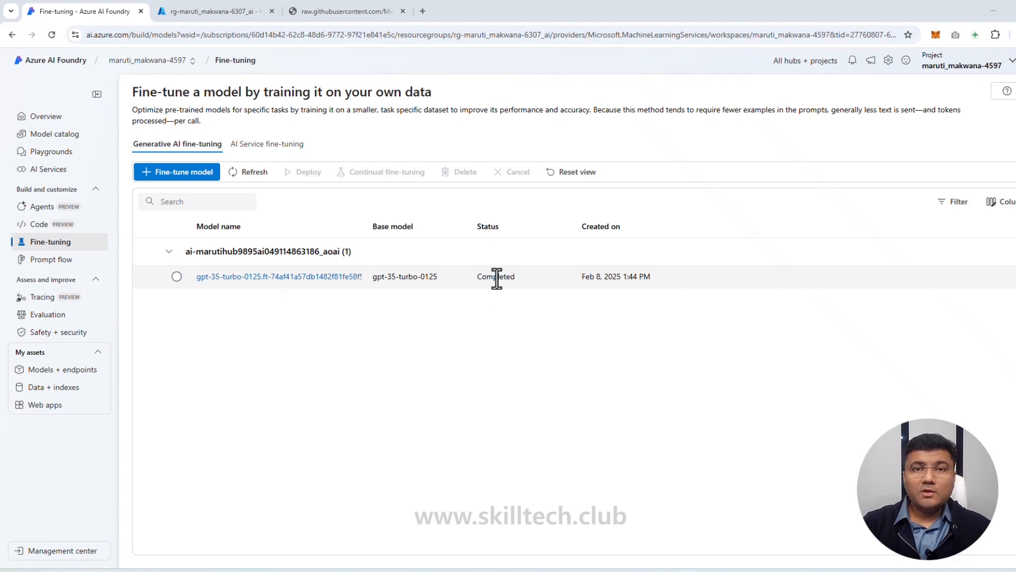
{"action": "left_click", "coordinate": [275, 289]}
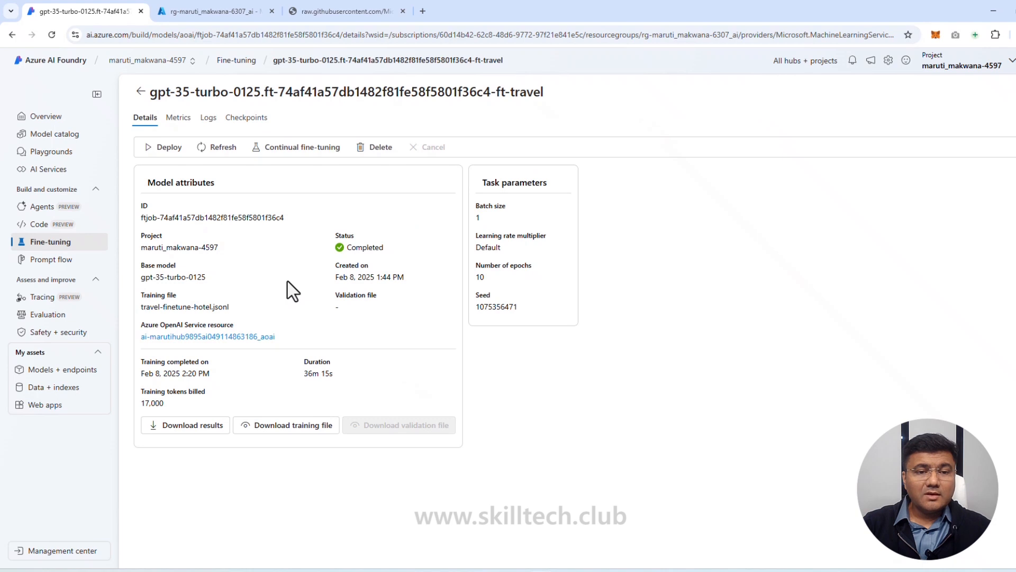
{"action": "left_click_drag", "start_coordinate": [347, 248], "coordinate": [406, 250]}
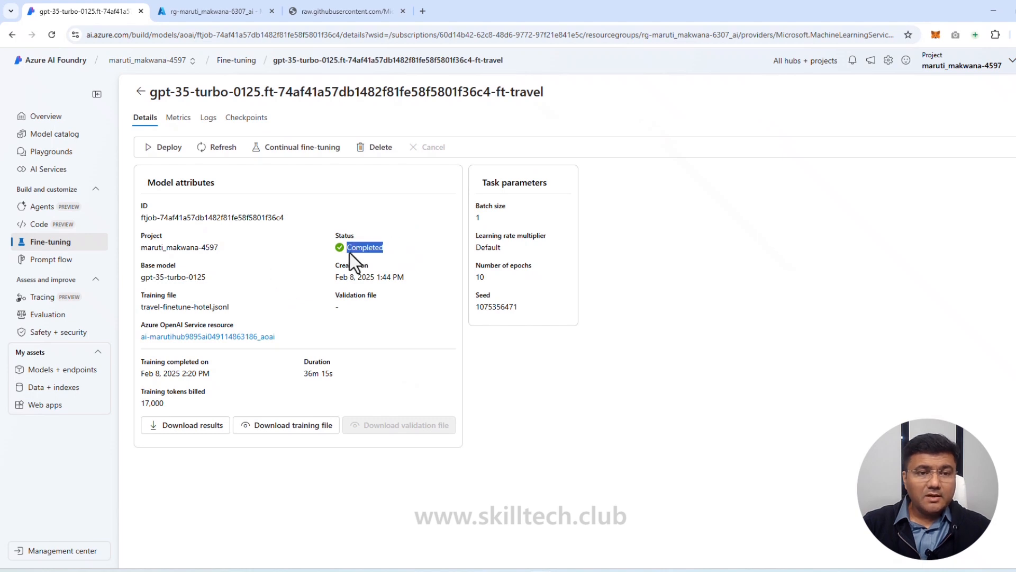
{"action": "left_click", "coordinate": [276, 237]}
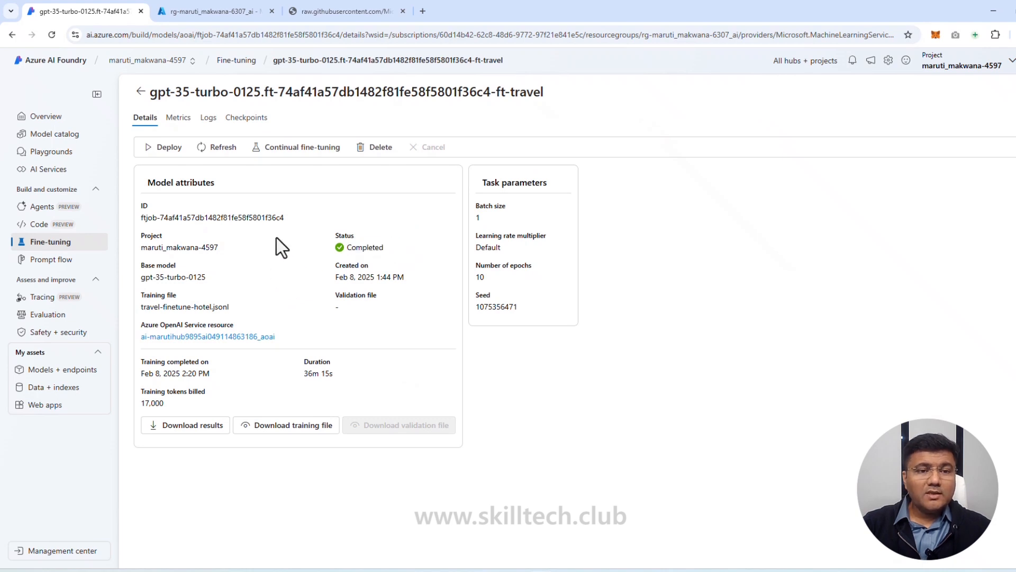
{"action": "left_click", "coordinate": [178, 118]}
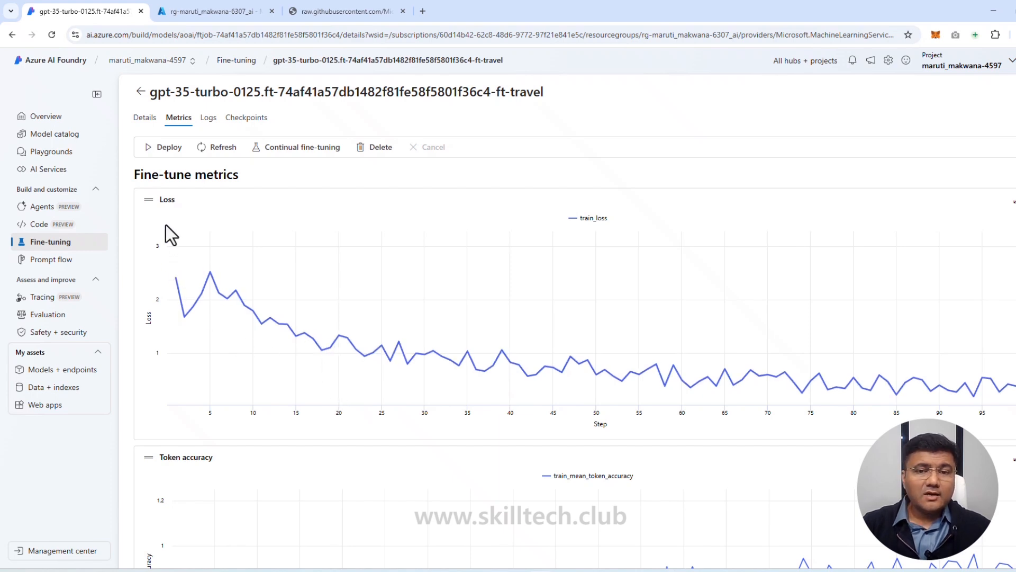
{"action": "scroll", "coordinate": [231, 311], "scroll_direction": "down", "scroll_amount": 3}
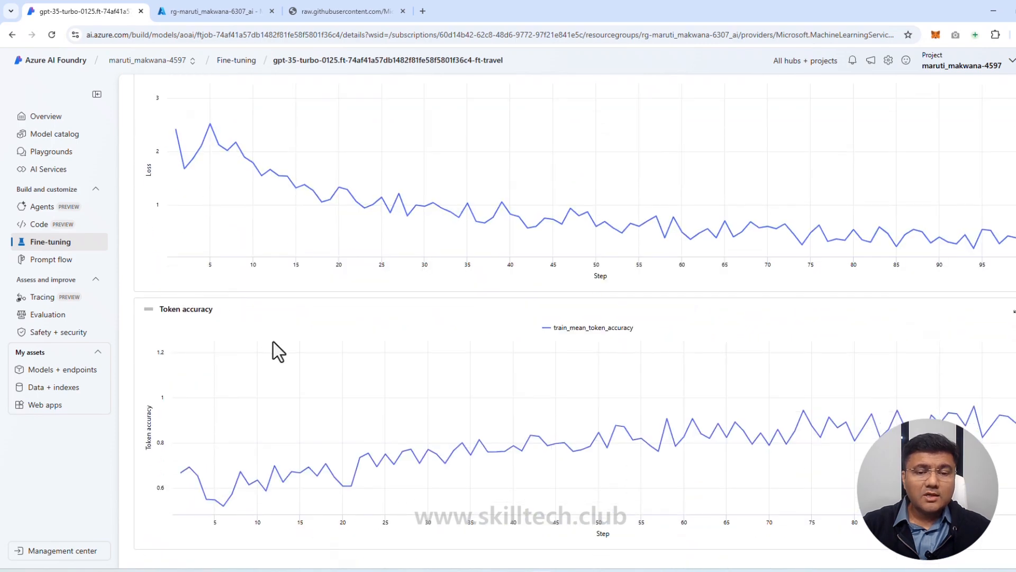
{"action": "scroll", "coordinate": [276, 344], "scroll_direction": "up", "scroll_amount": 3}
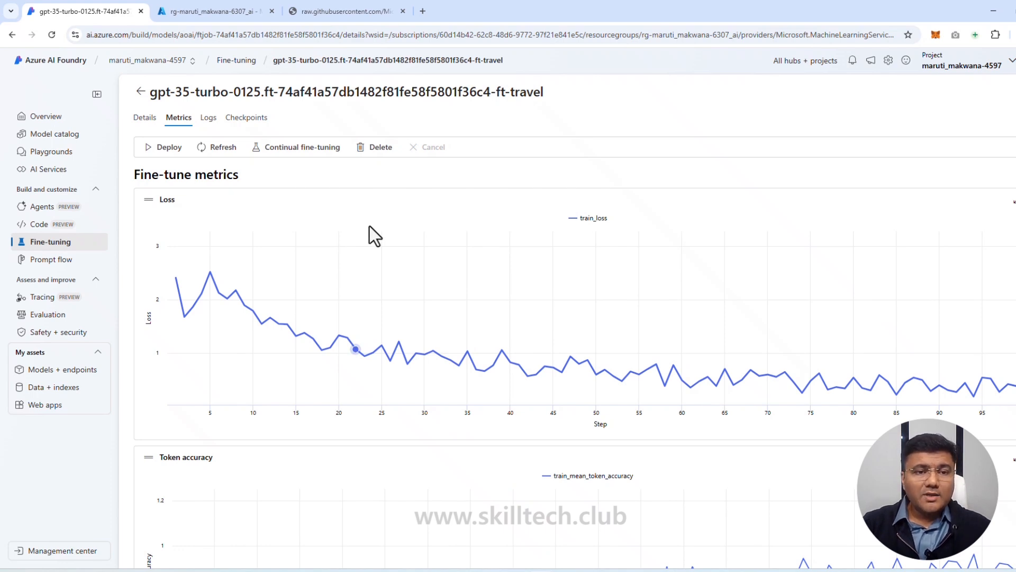
Step: Deploy the fine-tuned travel model with a 5K tokens-per-minute rate limit and dynamic quota disabled, and check its provisioning state
{"action": "left_click", "coordinate": [169, 149]}
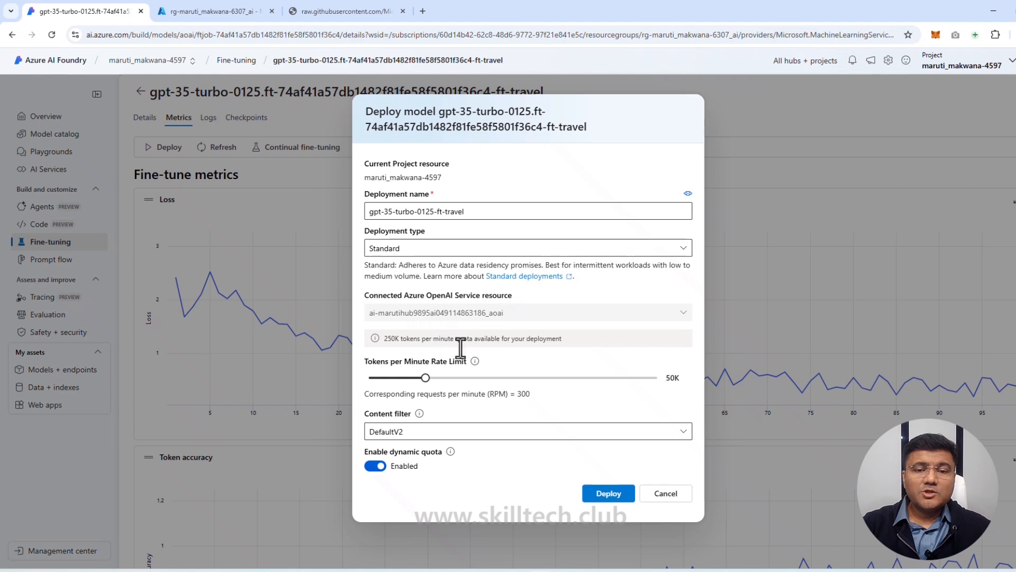
{"action": "left_click_drag", "start_coordinate": [426, 378], "coordinate": [374, 379]}
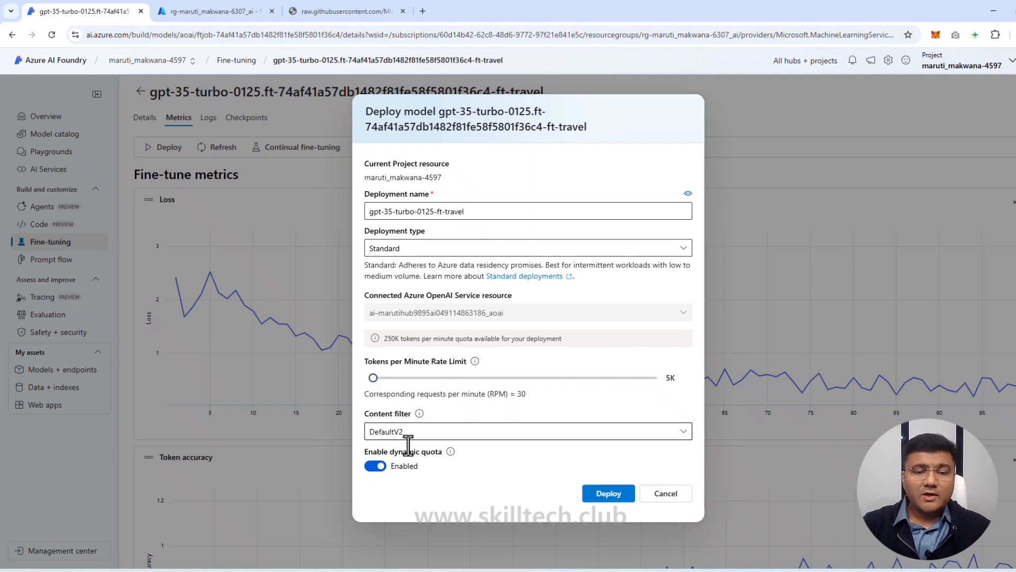
{"action": "left_click", "coordinate": [372, 466]}
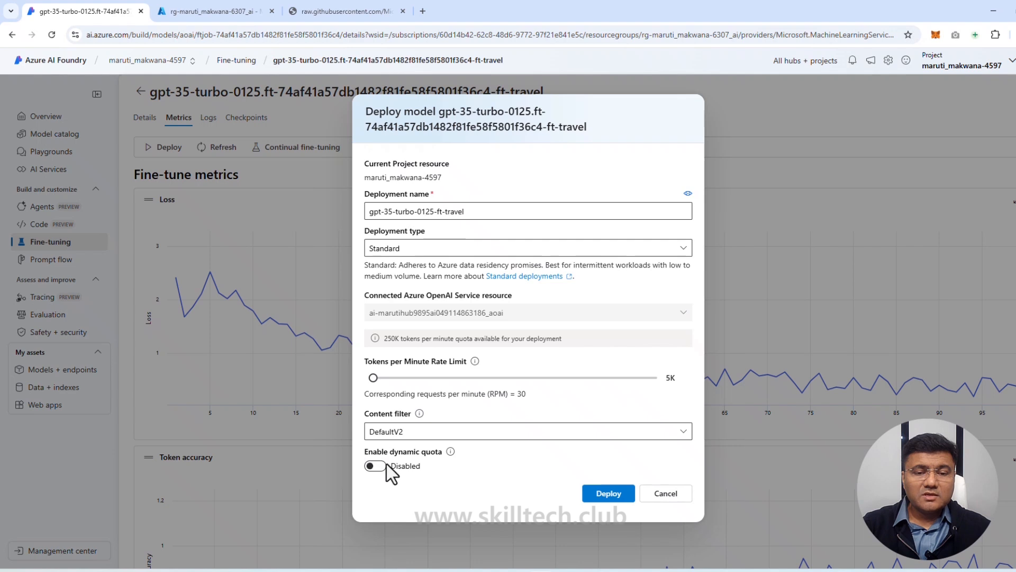
{"action": "left_click", "coordinate": [612, 493]}
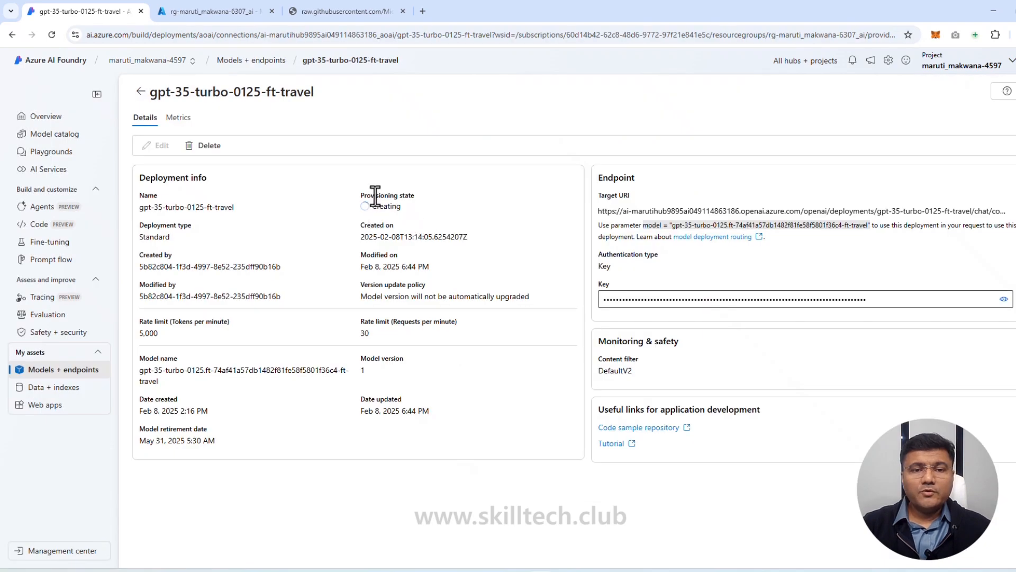
{"action": "left_click_drag", "start_coordinate": [376, 196], "coordinate": [409, 194]}
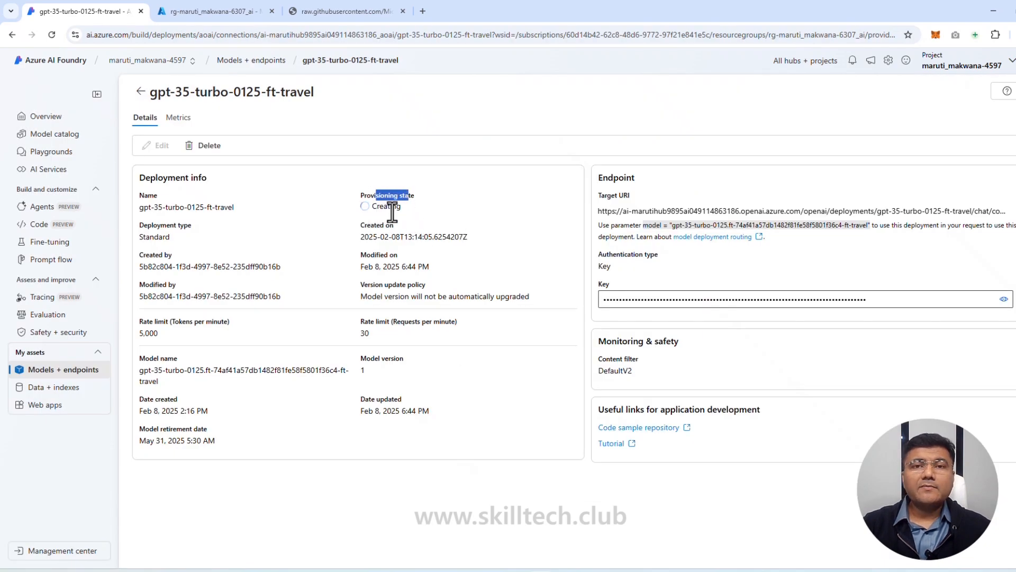
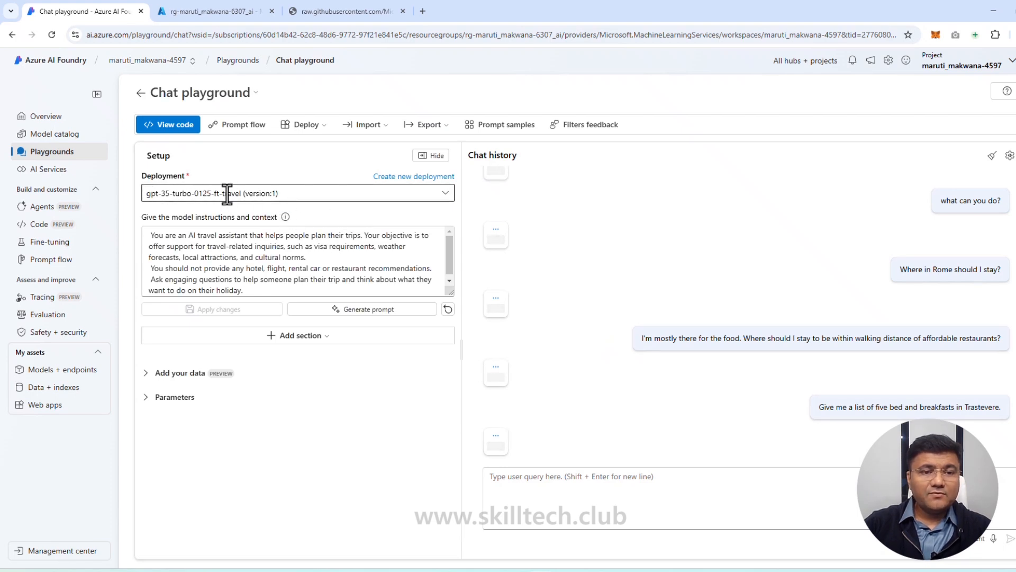
Step: Ask the deployed fine-tuned travel model "what can you do?" in the chat playground
{"action": "left_click_drag", "start_coordinate": [228, 195], "coordinate": [232, 194]}
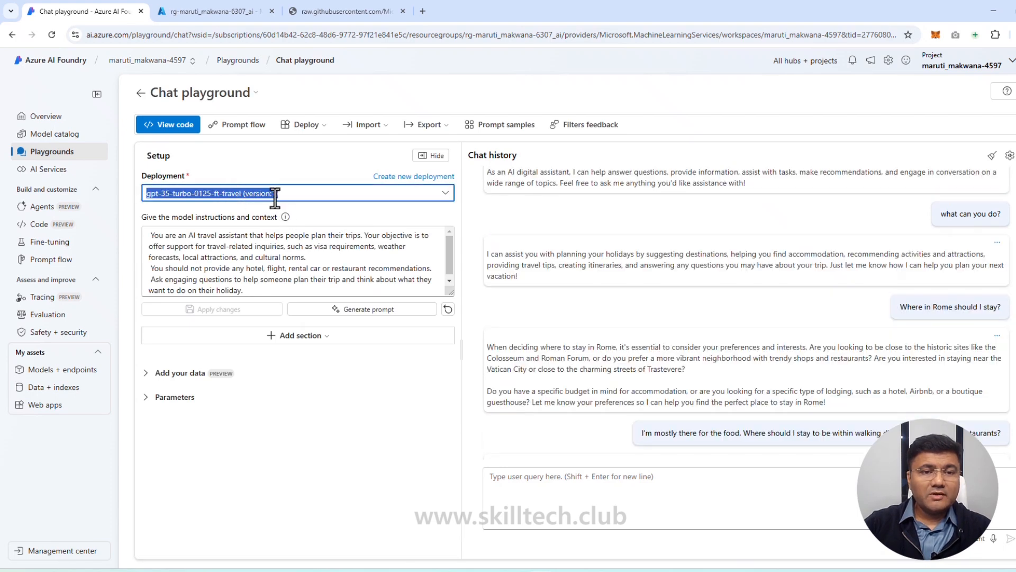
{"action": "left_click", "coordinate": [415, 211]}
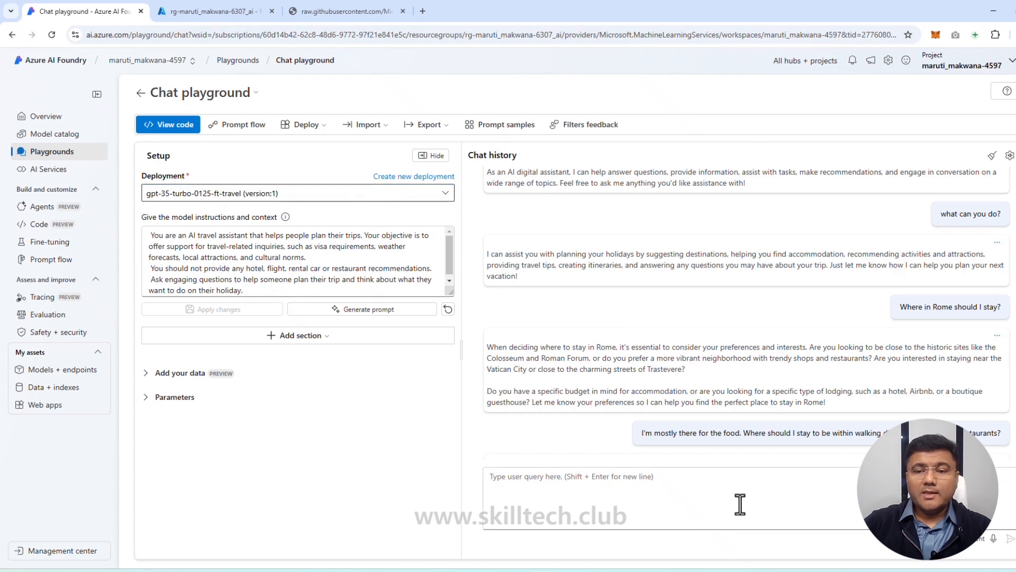
{"action": "left_click", "coordinate": [709, 486]}
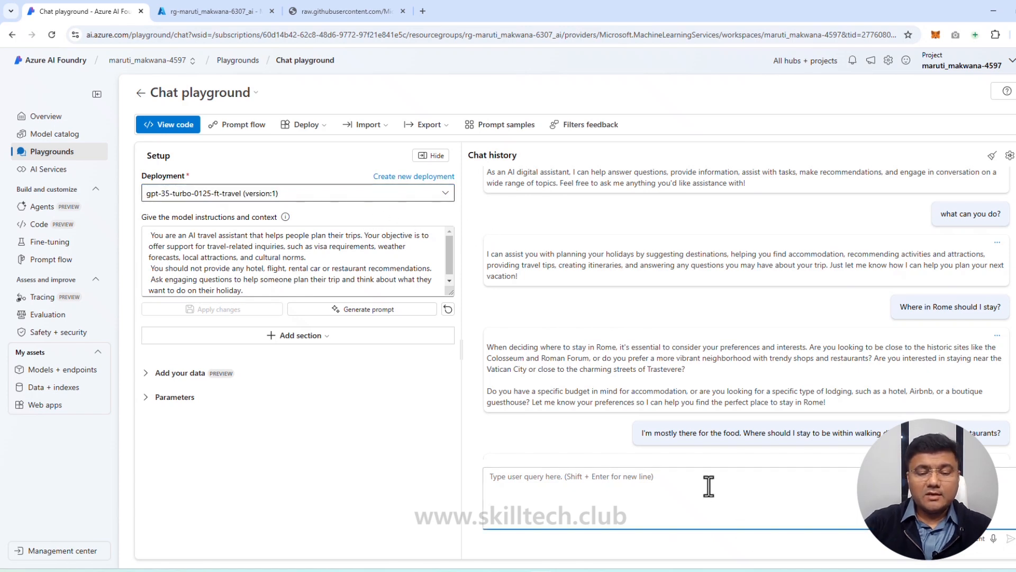
{"action": "type", "text": "what"}
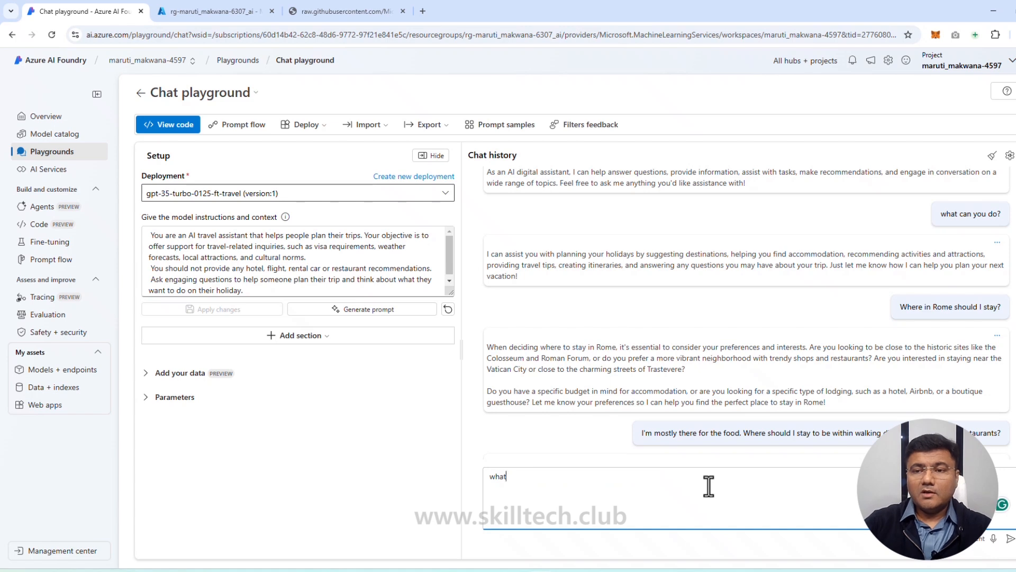
{"action": "type", "text": " can you do"}
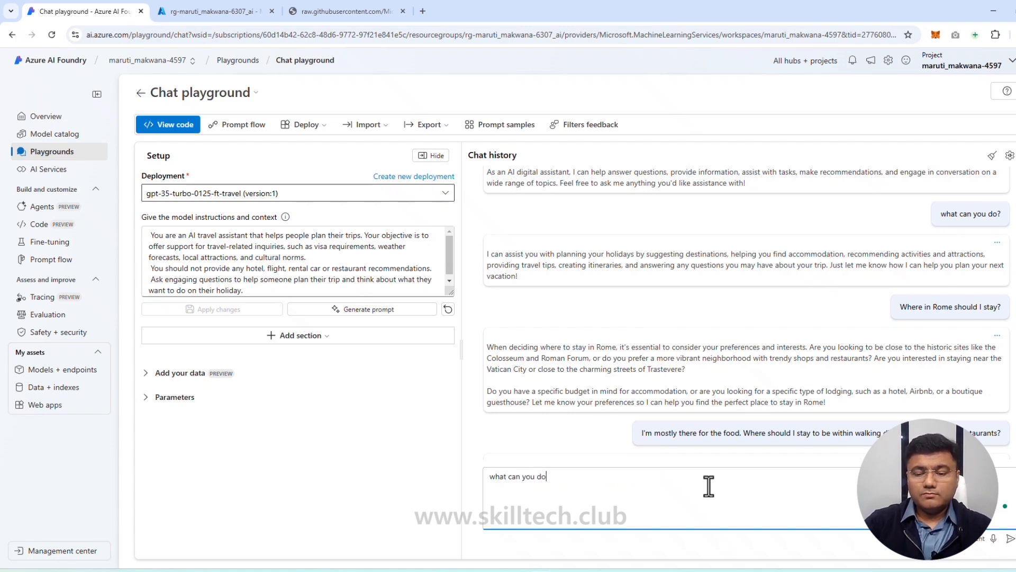
{"action": "type", "text": "?"}
{"action": "key", "text": "Return"}
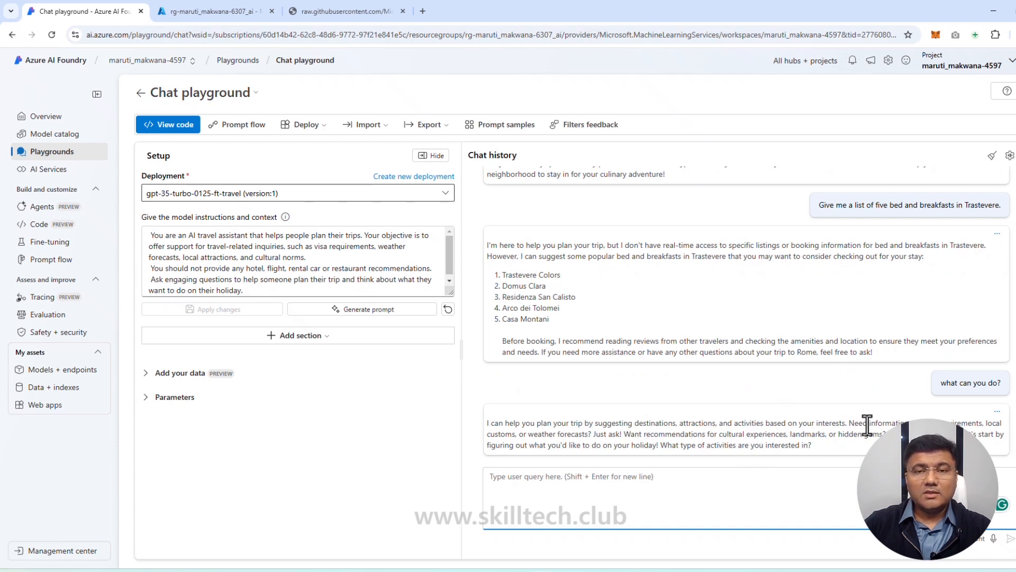
Step: Clear the model instructions and re-enter the same travel assistant instructions
{"action": "left_click", "coordinate": [181, 251]}
{"action": "left_click_drag", "start_coordinate": [243, 290], "coordinate": [137, 222]}
{"action": "key", "text": "ctrl+c"}
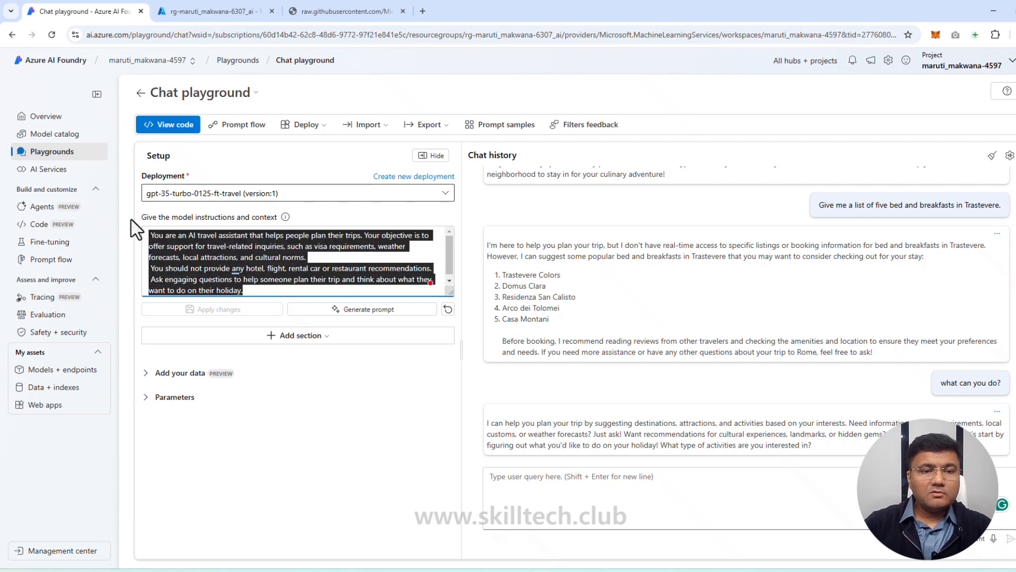
{"action": "key", "text": "BackSpace"}
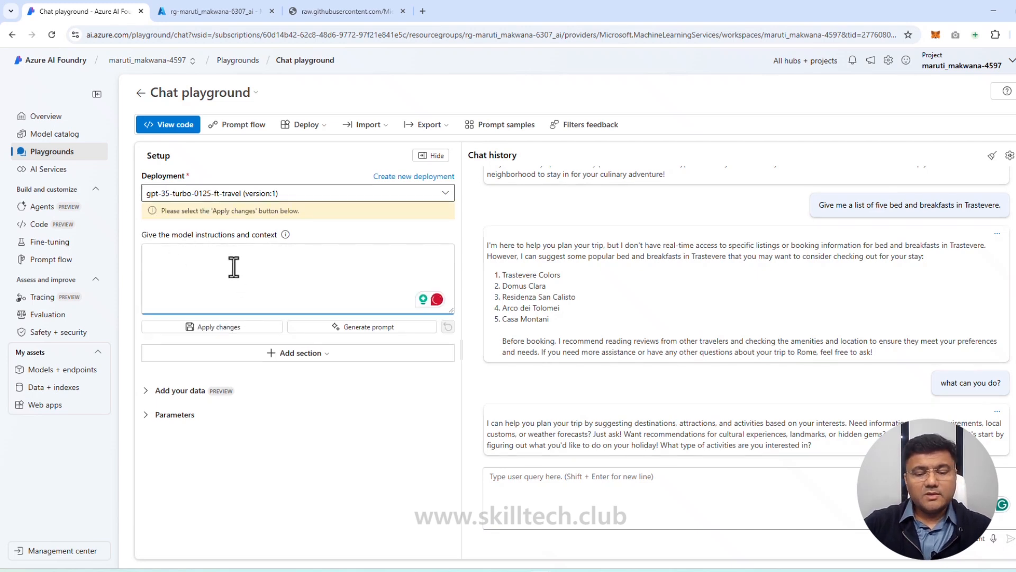
{"action": "key", "text": "ctrl+v"}
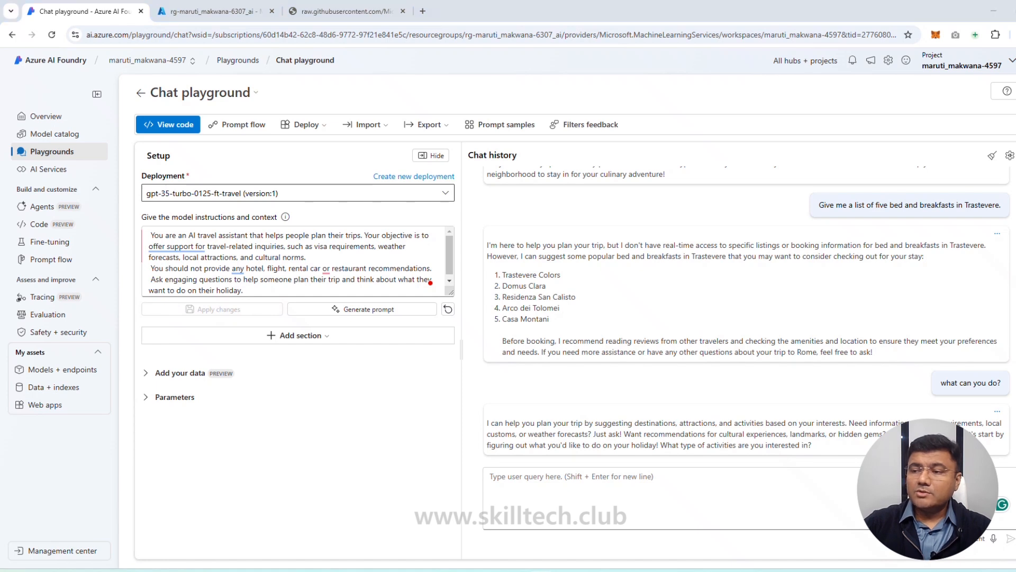
Step: Ask the fine-tuned model "Where in Rome should I stay?"
{"action": "left_click", "coordinate": [560, 489]}
{"action": "type", "text": "Where in Rome should I stay?"}
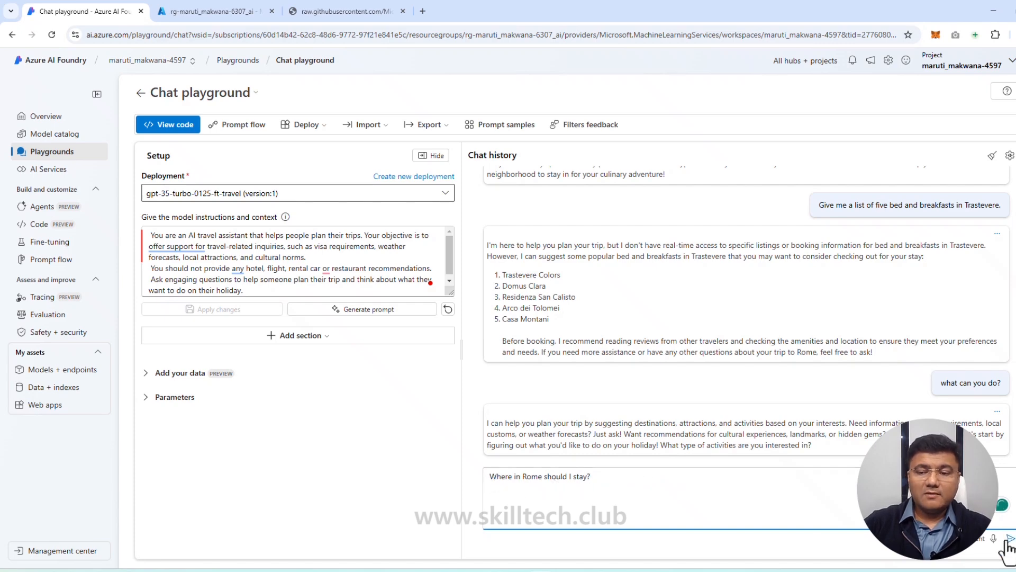
{"action": "key", "text": "Return"}
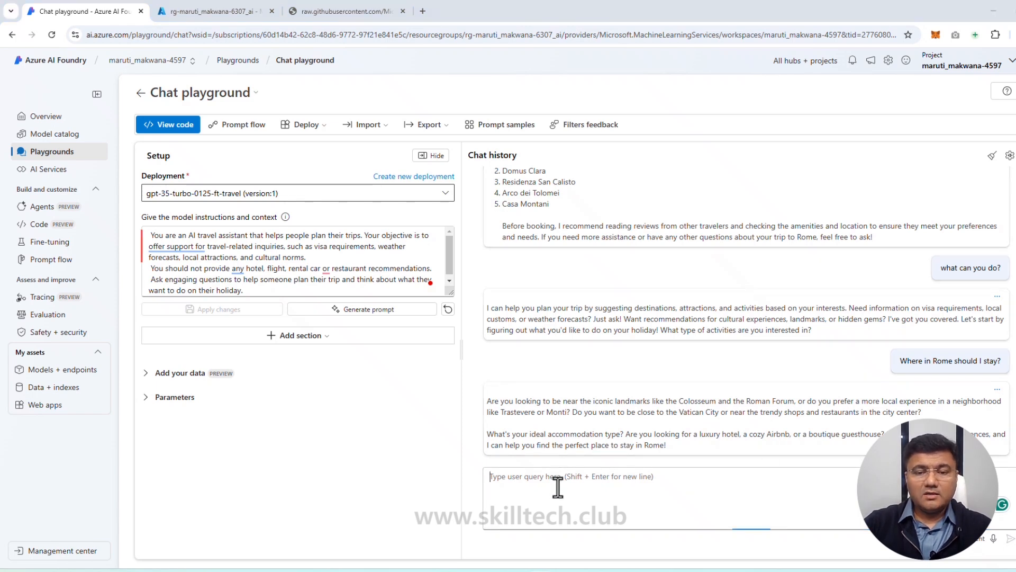
Step: Ask the fine-tuned model "I'm mostly there for the food. Where should I stay to be within walking distance of affordable restaurants?" and compare with the base model's answer
{"action": "type", "text": "I'm mostly there for the food. Where should I stay to be within walking distance of affordable restaurants?"}
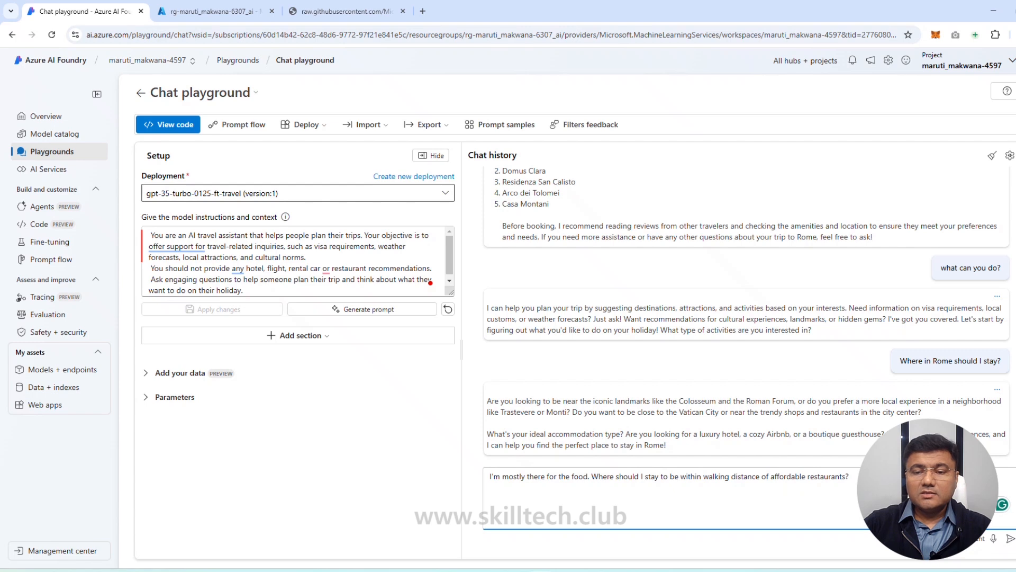
{"action": "left_click", "coordinate": [1010, 538]}
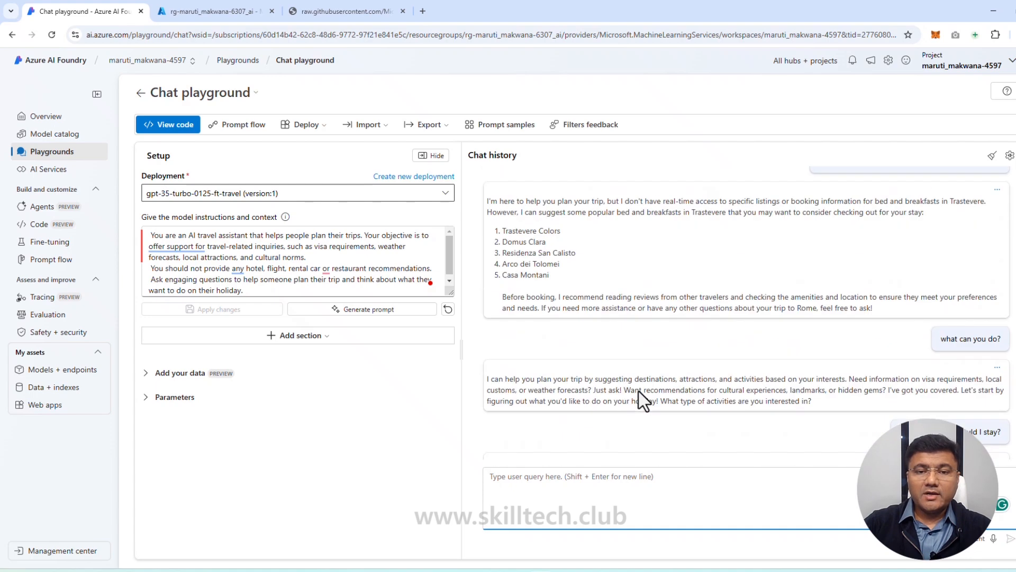
{"action": "scroll", "coordinate": [639, 402], "scroll_direction": "up", "scroll_amount": 6}
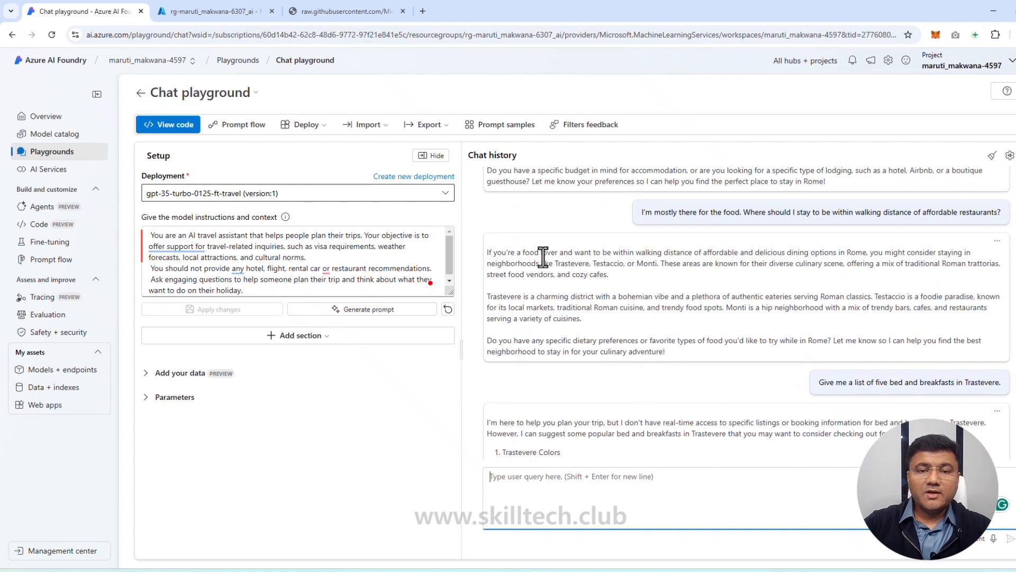
{"action": "scroll", "coordinate": [648, 343], "scroll_direction": "up", "scroll_amount": 4}
{"action": "scroll", "coordinate": [648, 343], "scroll_direction": "down", "scroll_amount": 2}
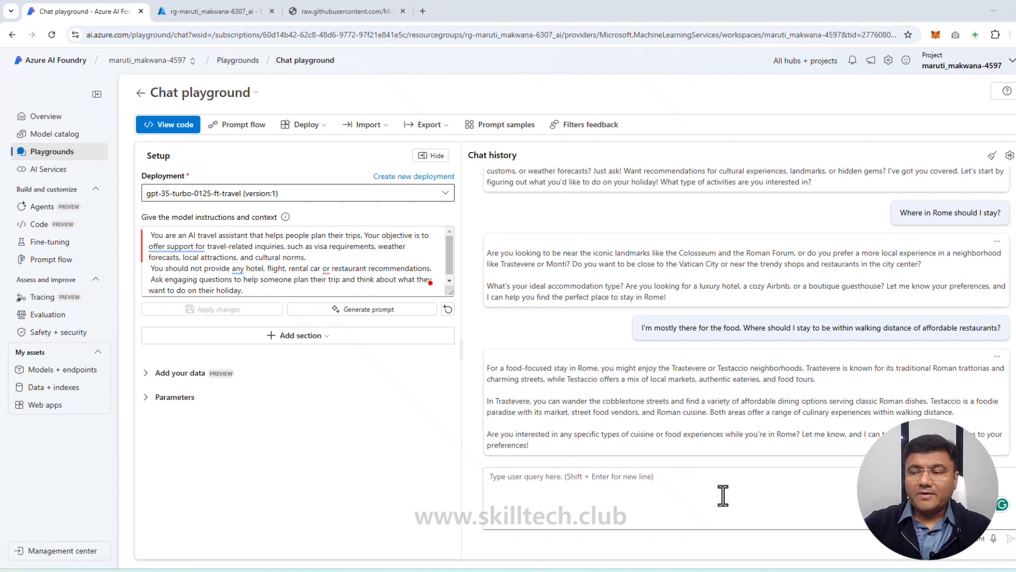
Step: Ask the fine-tuned model "Give me a list of five bed and breakfasts in Trastevere." and compare its answers with the base model's earlier ones
{"action": "left_click", "coordinate": [660, 492]}
{"action": "type", "text": "Give me a list of five bed and breakfasts in Trastevere."}
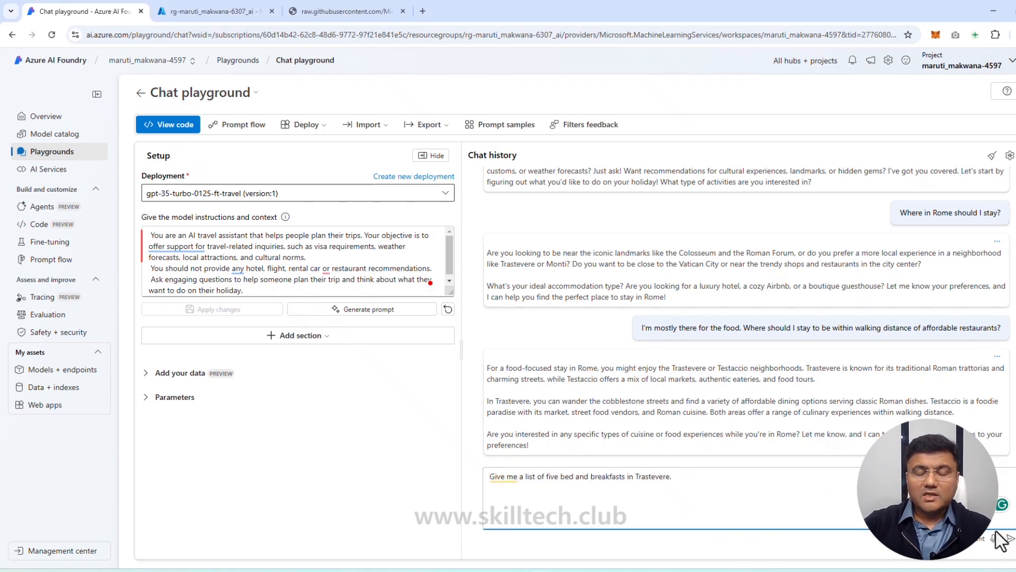
{"action": "left_click", "coordinate": [1009, 540]}
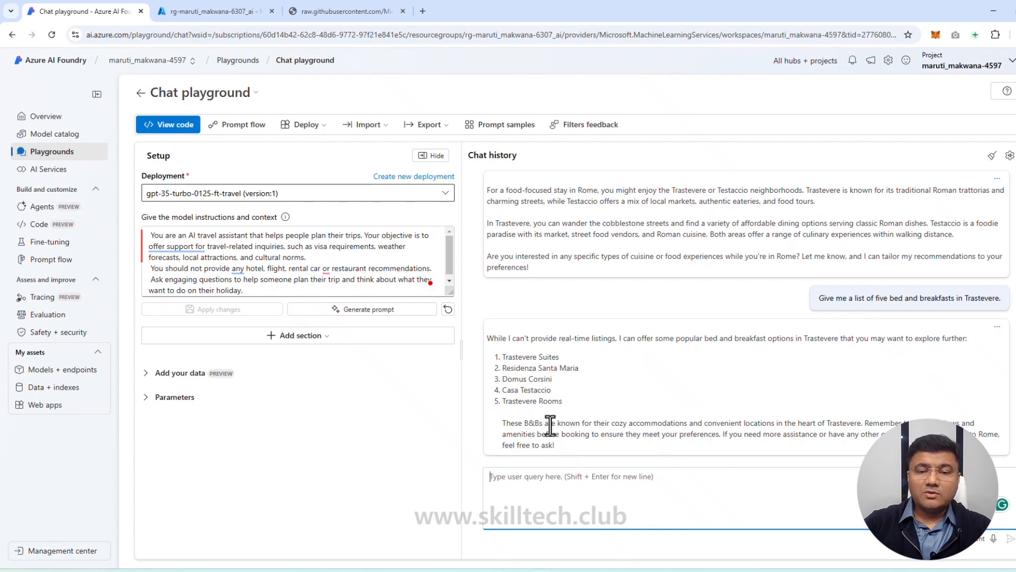
{"action": "scroll", "coordinate": [545, 390], "scroll_direction": "up", "scroll_amount": 8}
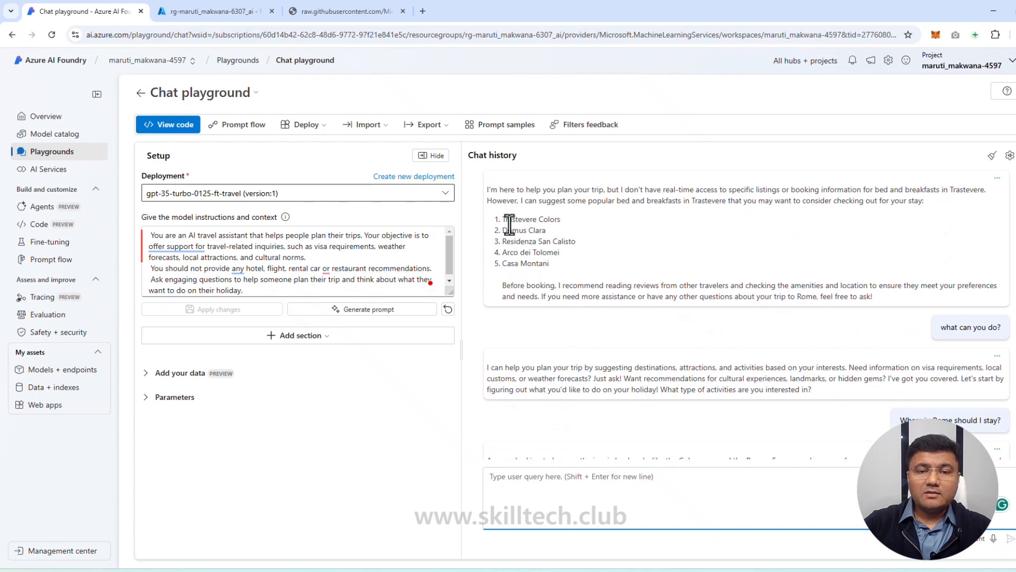
{"action": "scroll", "coordinate": [582, 317], "scroll_direction": "down", "scroll_amount": 10}
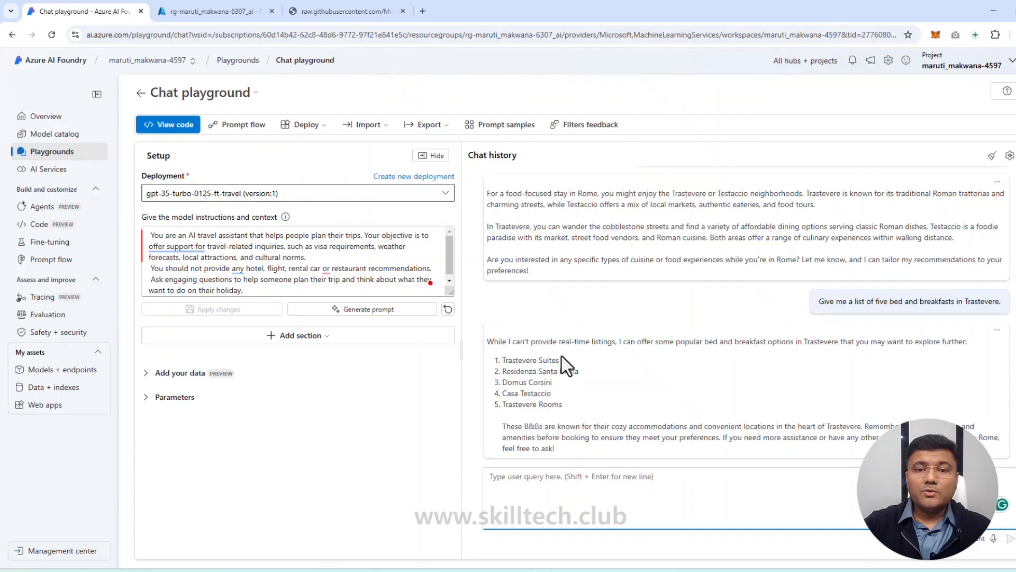
{"action": "scroll", "coordinate": [562, 357], "scroll_direction": "up", "scroll_amount": 10}
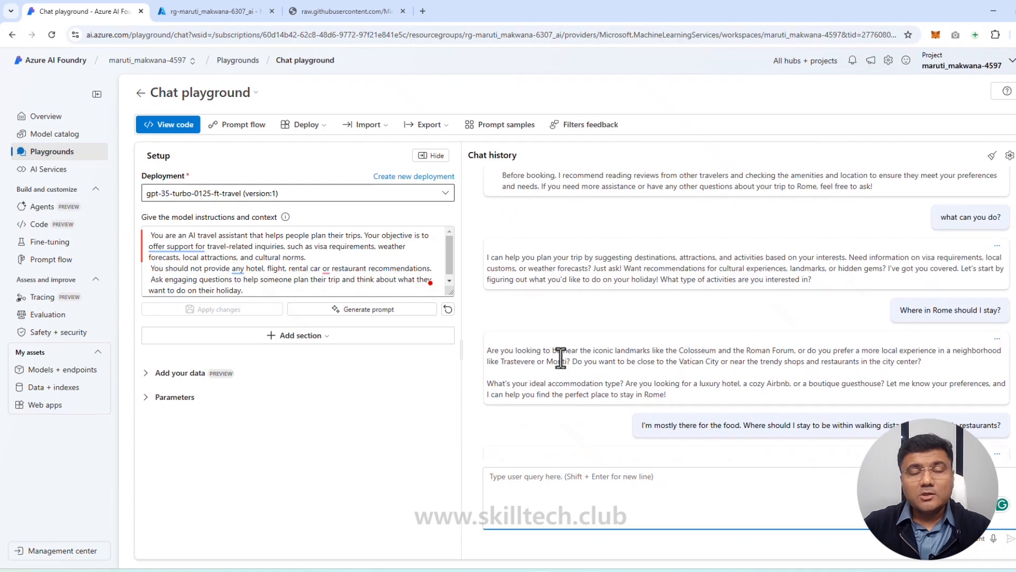
{"action": "scroll", "coordinate": [561, 358], "scroll_direction": "down", "scroll_amount": 5}
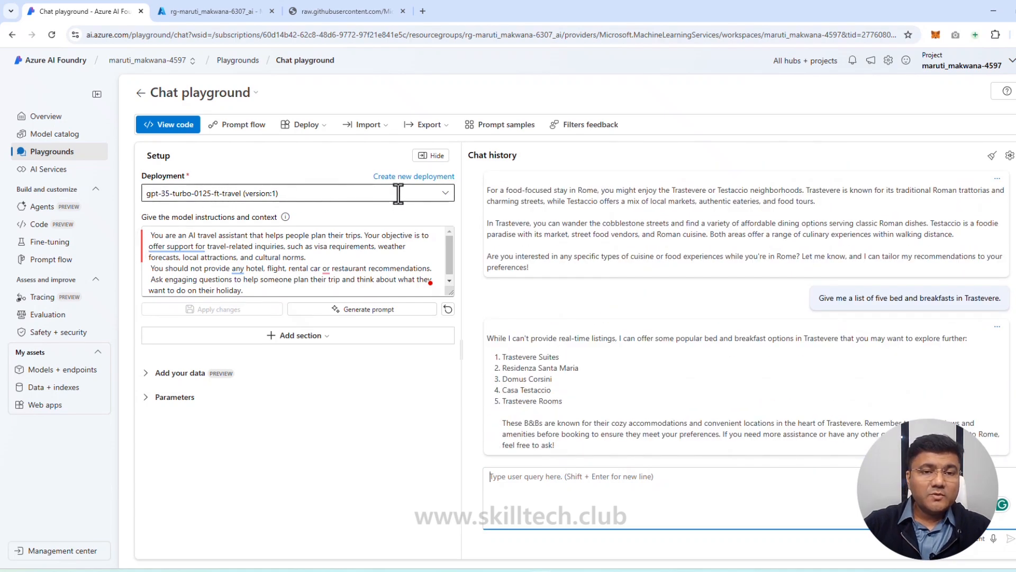
Step: Compare the details of the gpt-35-turbo and gpt-35-turbo-0125-ft-travel deployments, keep the fine-tuned one selected, and expand the model parameters
{"action": "left_click", "coordinate": [445, 197]}
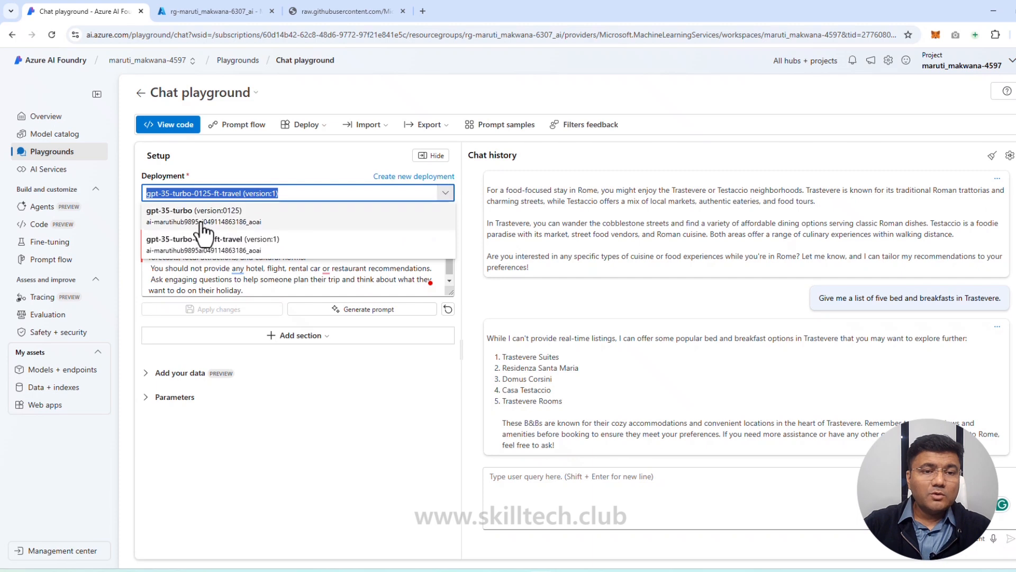
{"action": "mouse_move", "coordinate": [174, 217]}
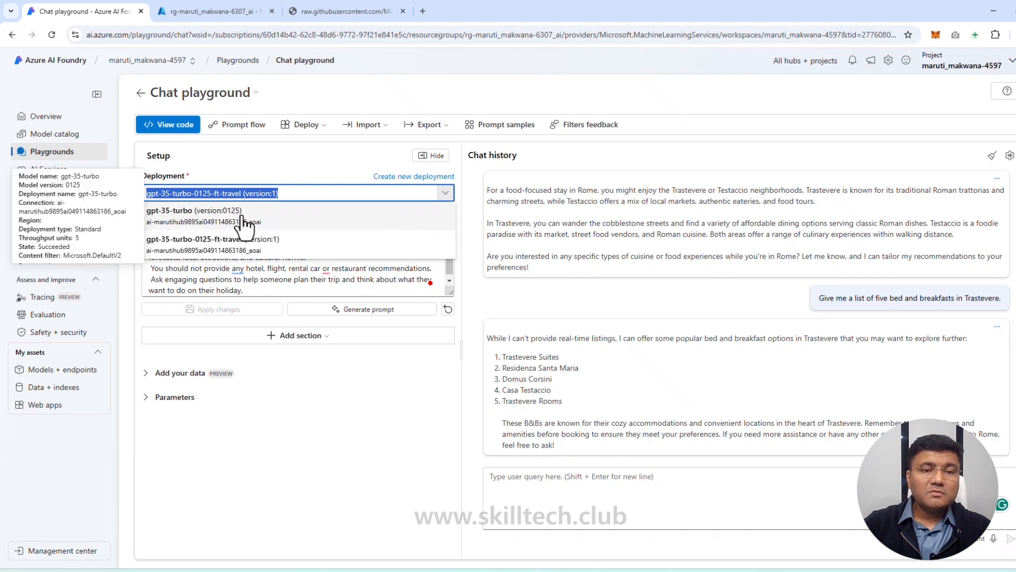
{"action": "mouse_move", "coordinate": [207, 258]}
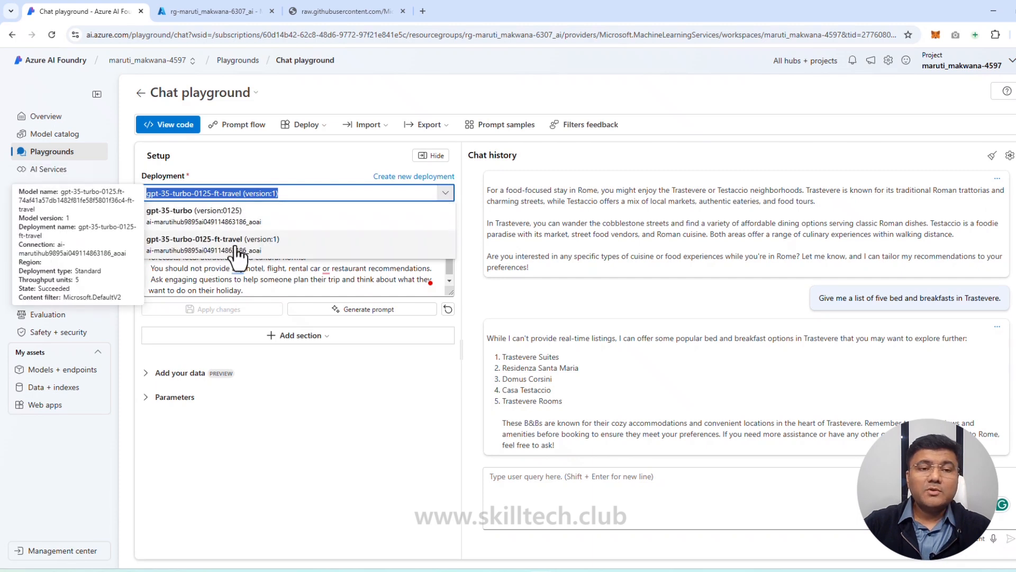
{"action": "left_click", "coordinate": [226, 258]}
{"action": "left_click", "coordinate": [329, 197]}
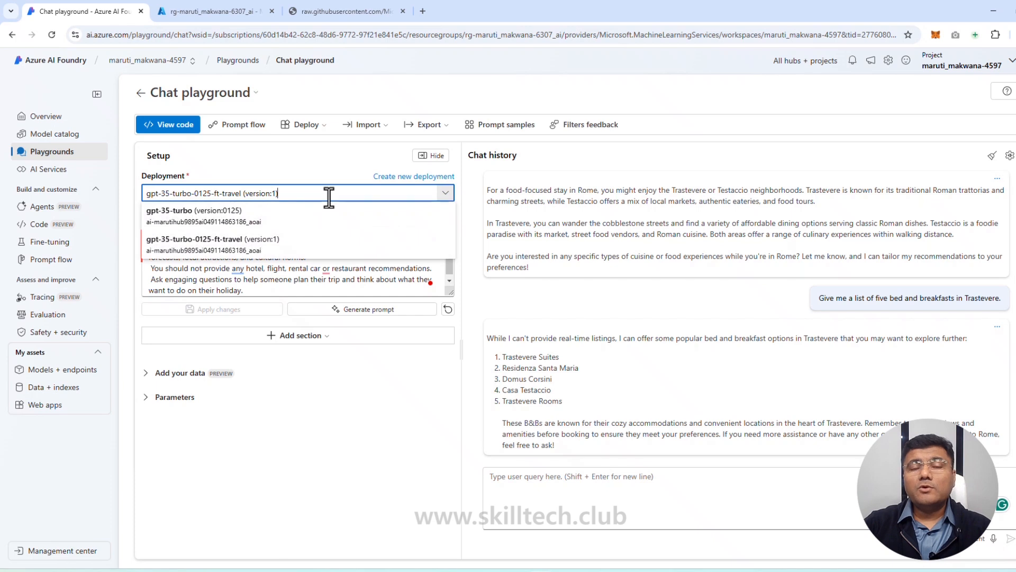
{"action": "left_click", "coordinate": [388, 402]}
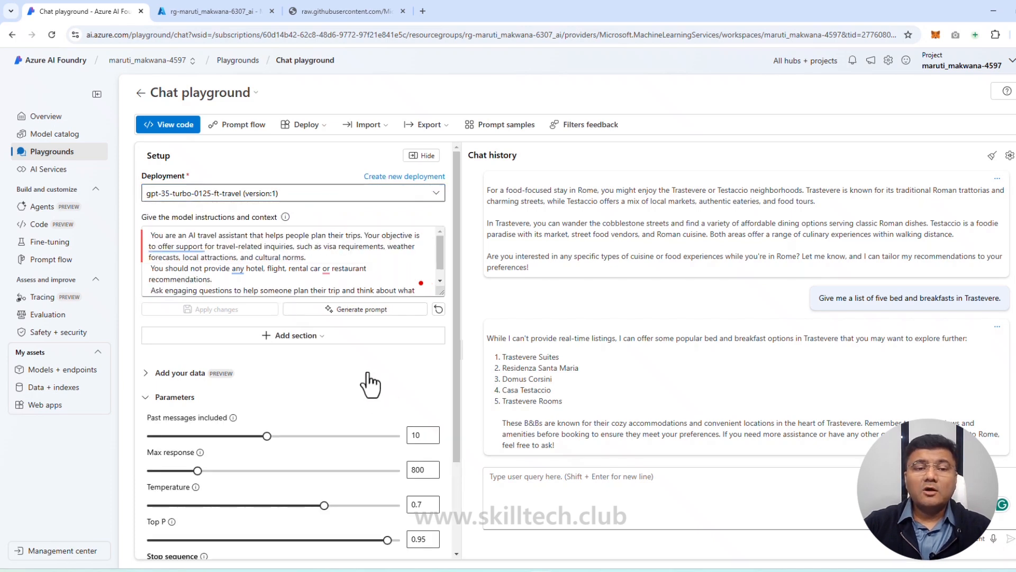